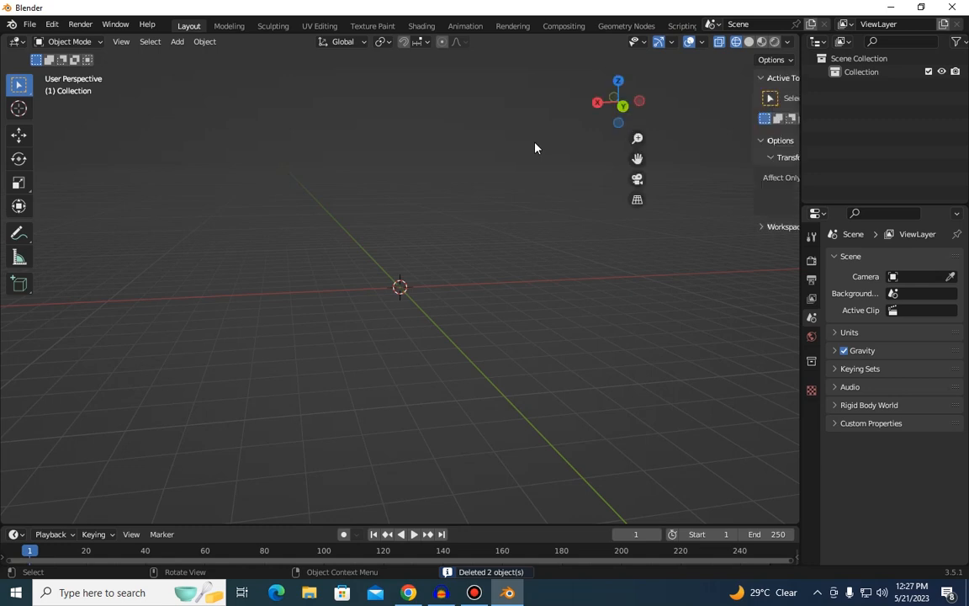
Step: Enable the Screencast Keys overlay and hide the sidebar
click(791, 171)
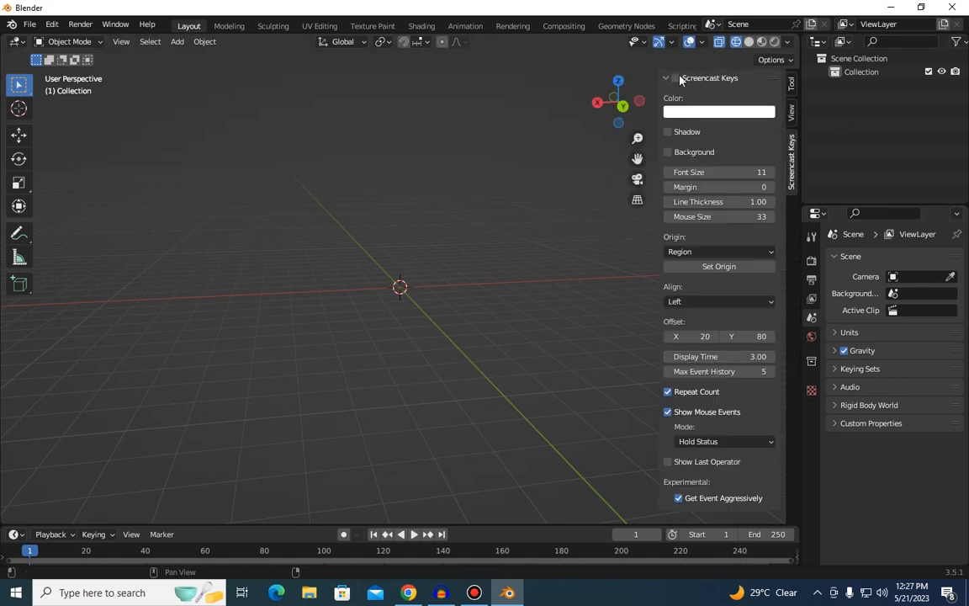
key(n)
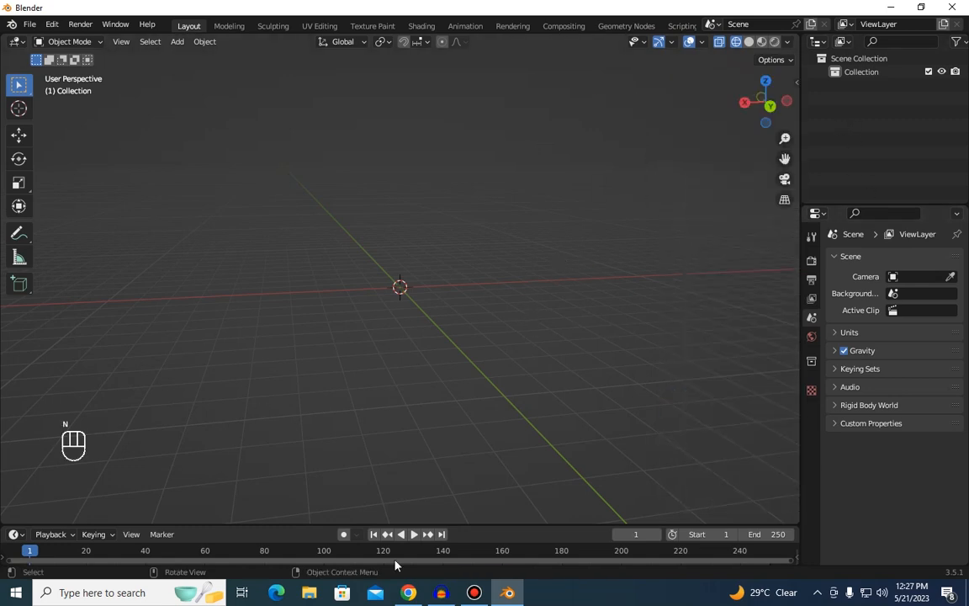
key(n)
key(n)
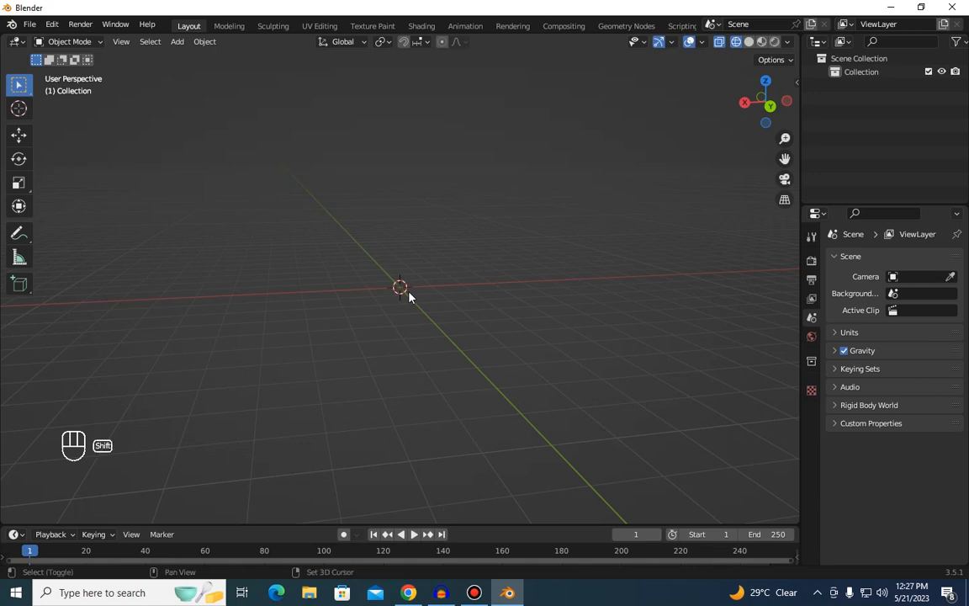
Step: Add a UV sphere mesh at the world origin
key(shift+a)
mouse_move(409, 296)
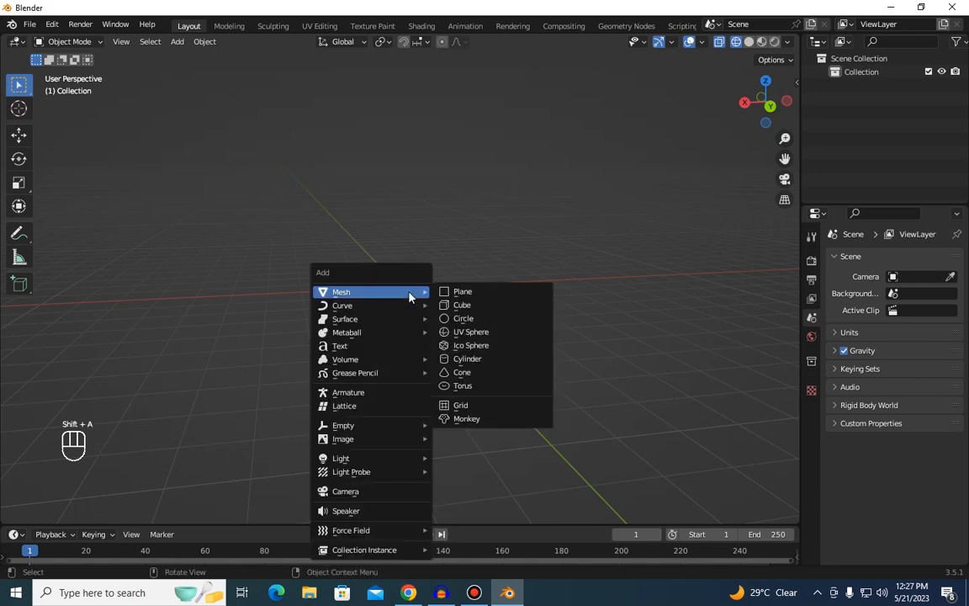
click(462, 333)
scroll(485, 283, up, 2)
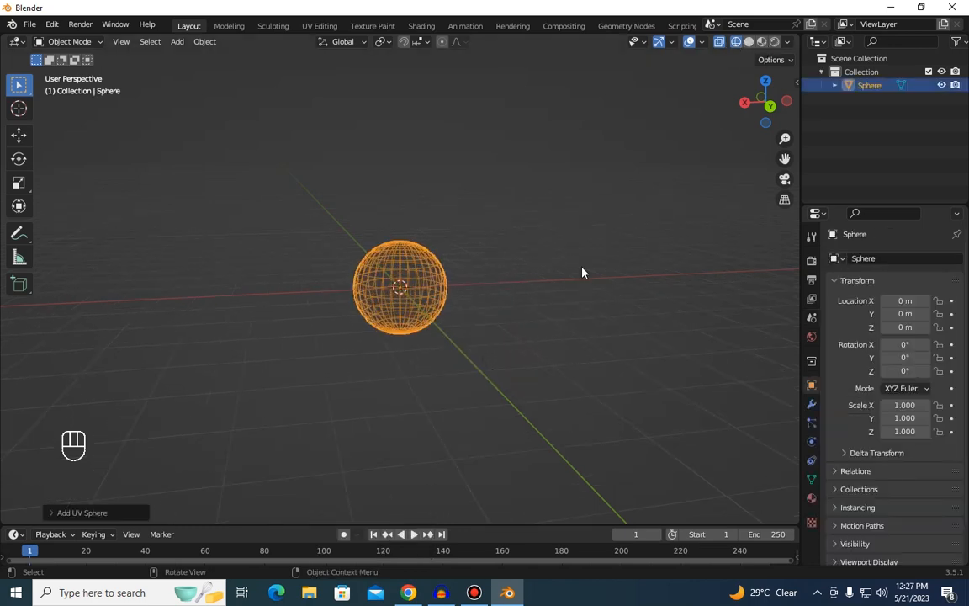
Step: Deselect the sphere and set the viewport shading to solid
click(576, 240)
scroll(580, 218, up, 2)
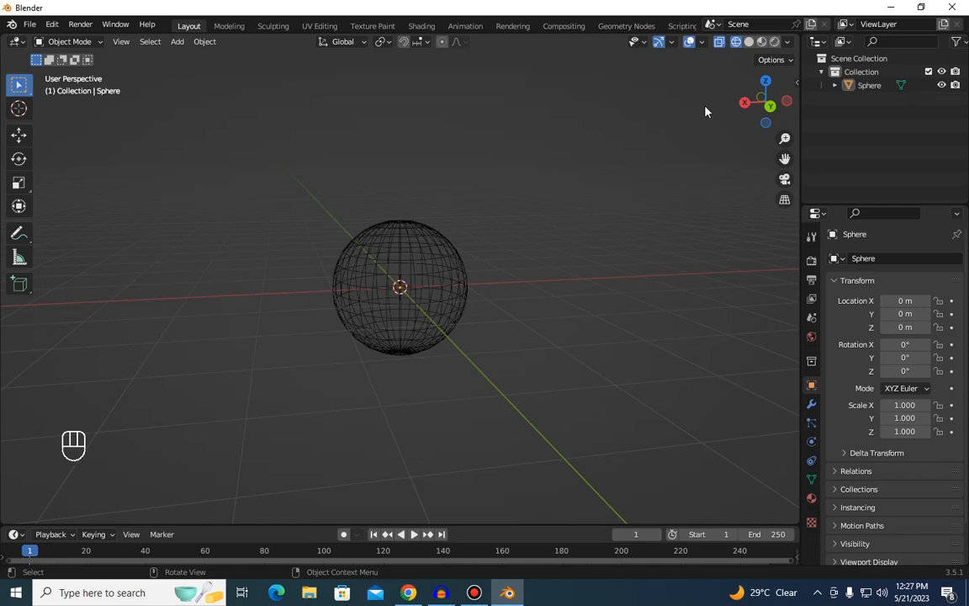
click(749, 42)
scroll(592, 162, up, 2)
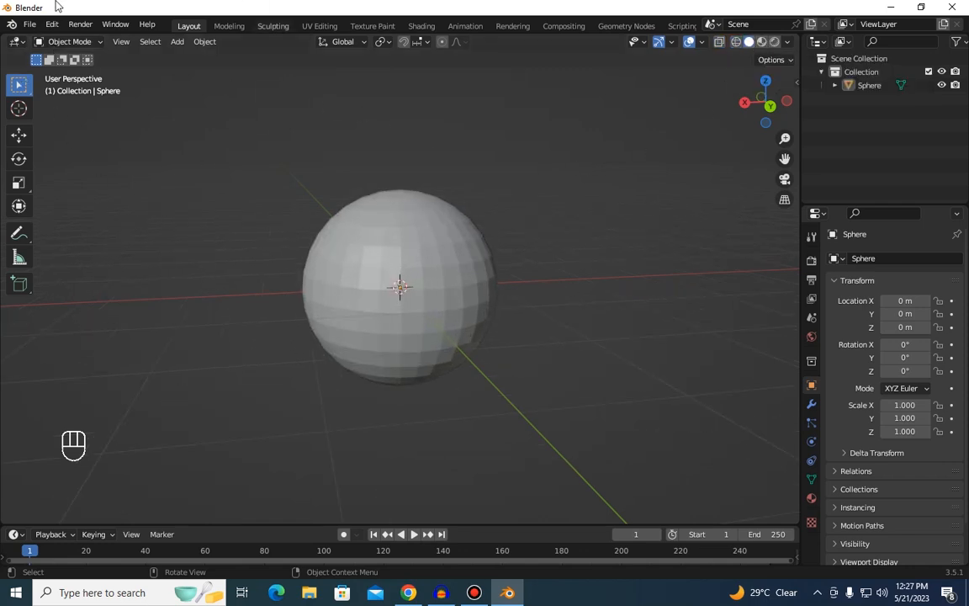
Step: Switch the sphere to Edit Mode and look through the available mesh editing tools
click(59, 46)
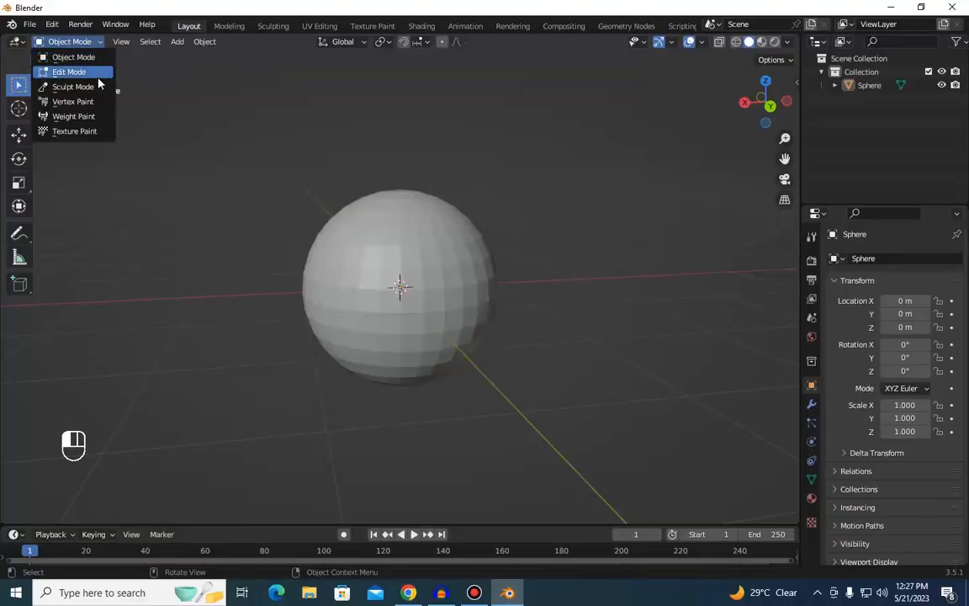
click(87, 71)
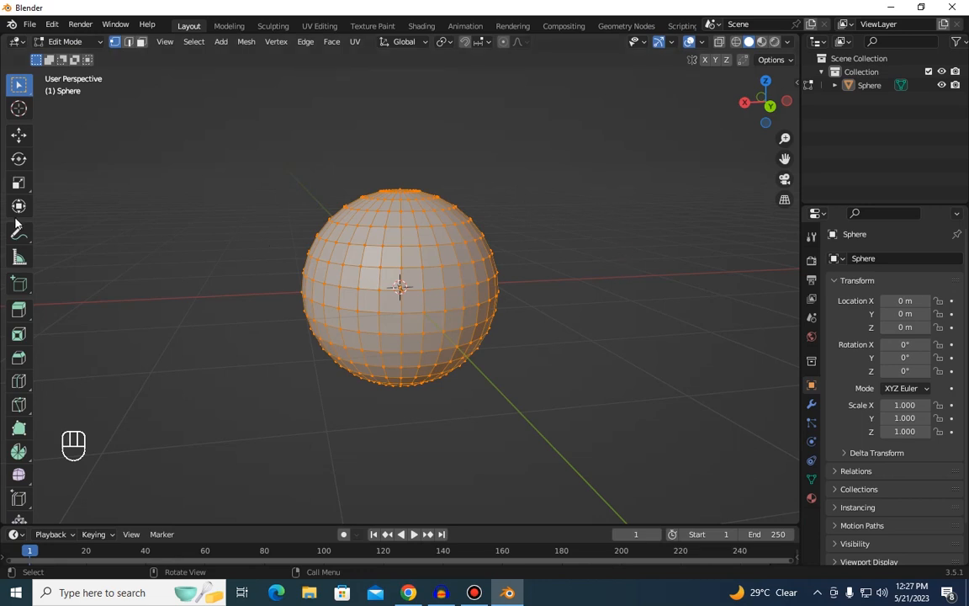
scroll(12, 122, down, 2)
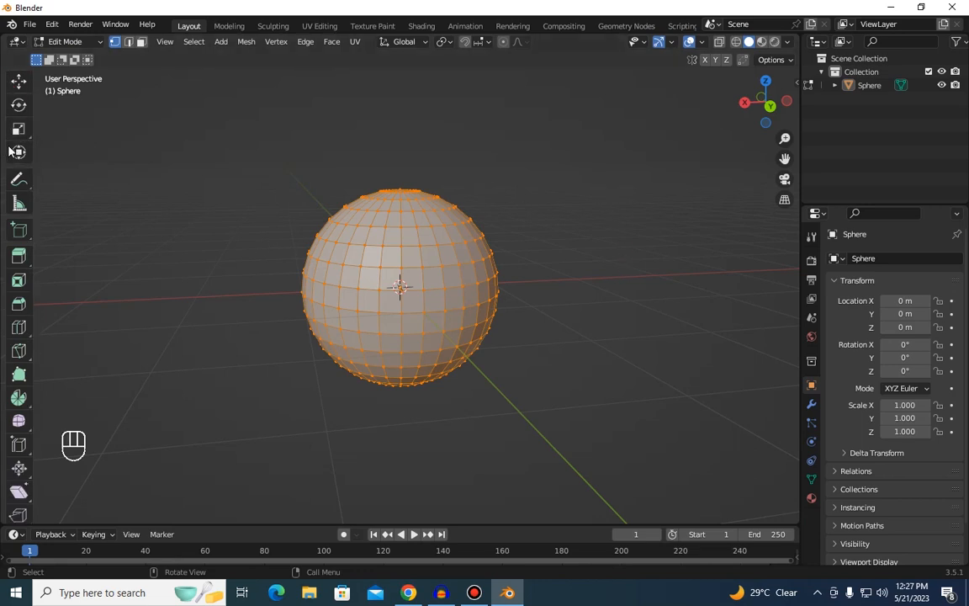
scroll(13, 143, up, 2)
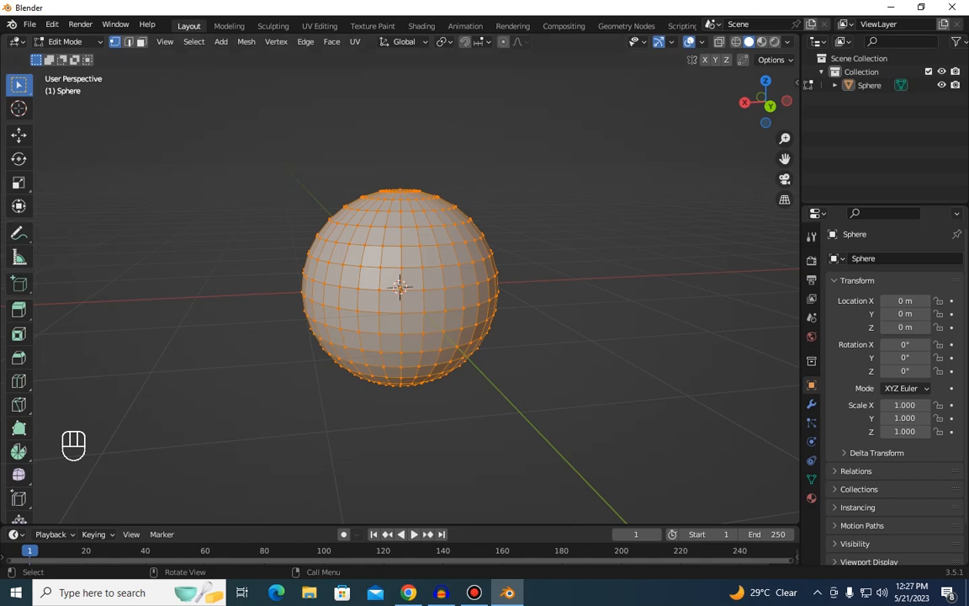
scroll(13, 353, down, 2)
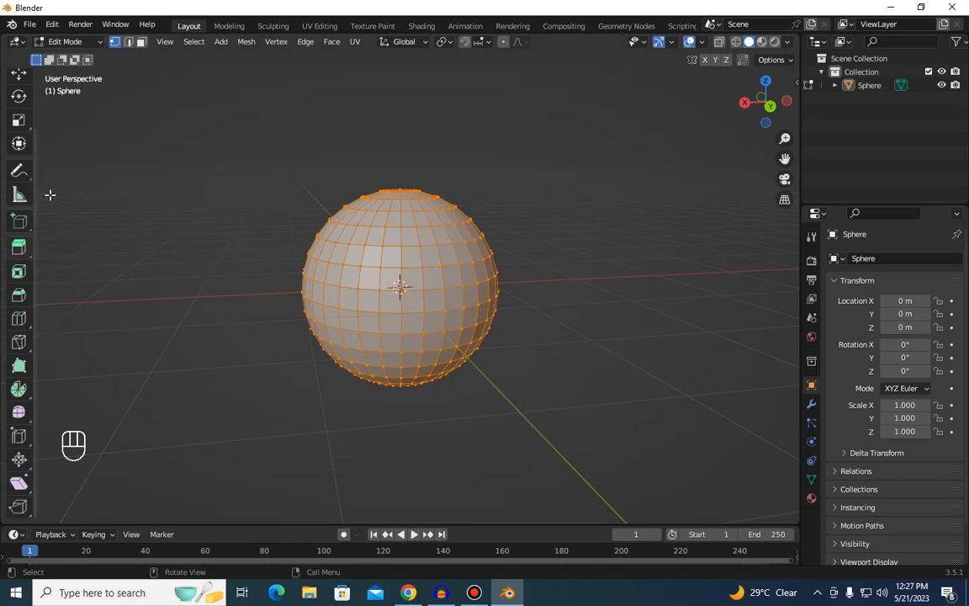
scroll(49, 194, up, 3)
scroll(50, 194, down, 2)
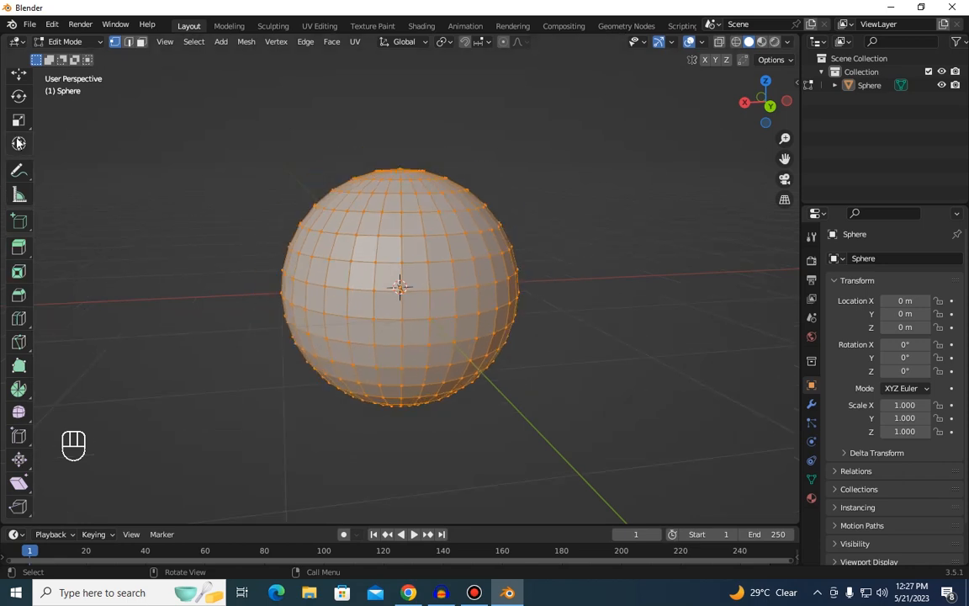
scroll(31, 142, up, 3)
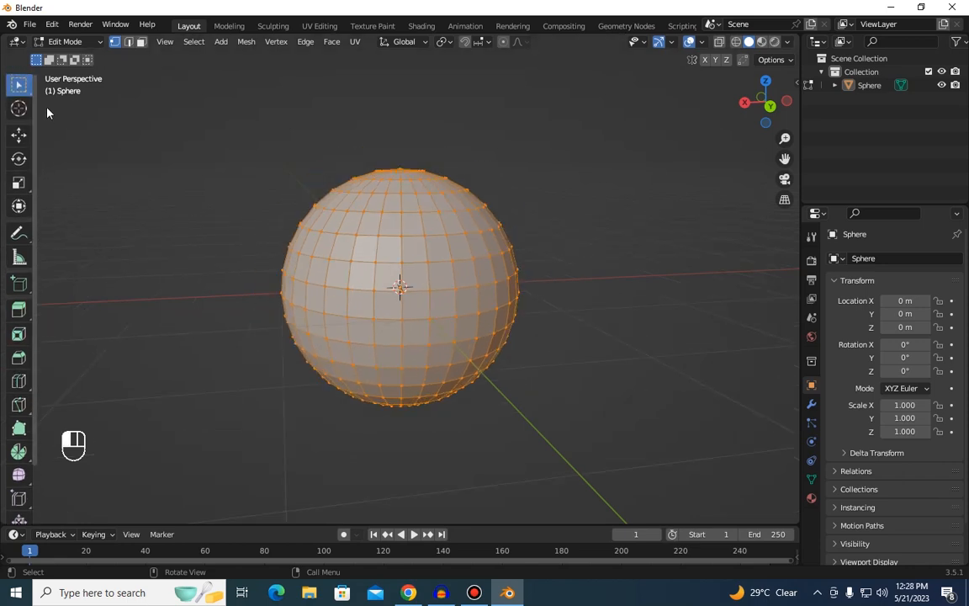
Step: Practise box selection across the whole sphere's vertices several times, clearing the selection after the tries
click(51, 114)
drag(303, 124, 648, 526)
click(524, 260)
drag(234, 131, 765, 525)
drag(551, 153, 174, 404)
drag(521, 129, 264, 562)
click(578, 212)
drag(598, 153, 123, 538)
drag(634, 147, 81, 565)
click(601, 210)
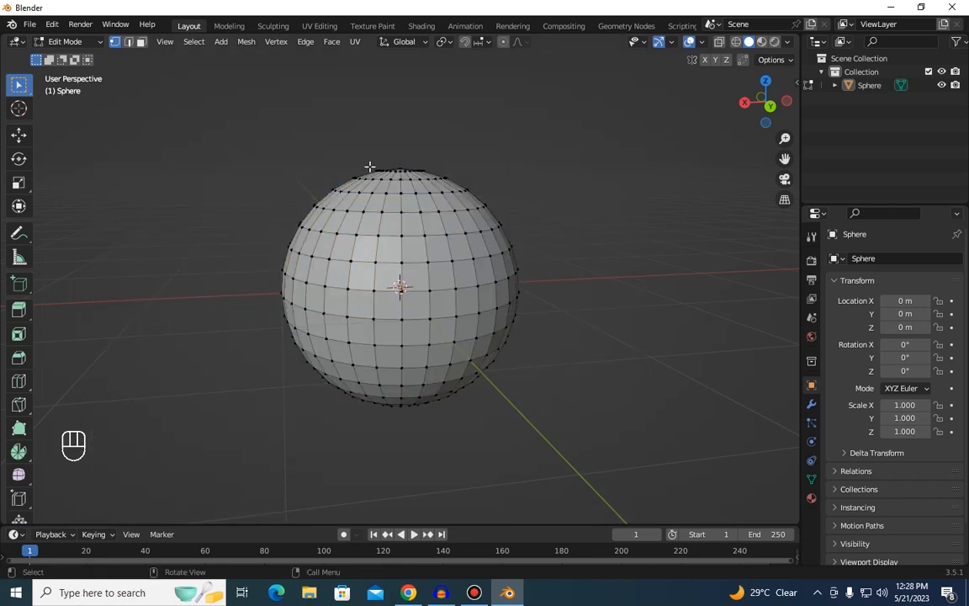
Step: Try the edge, face and vertex selection modes, picking one front face and box-selecting a block of vertices
click(128, 41)
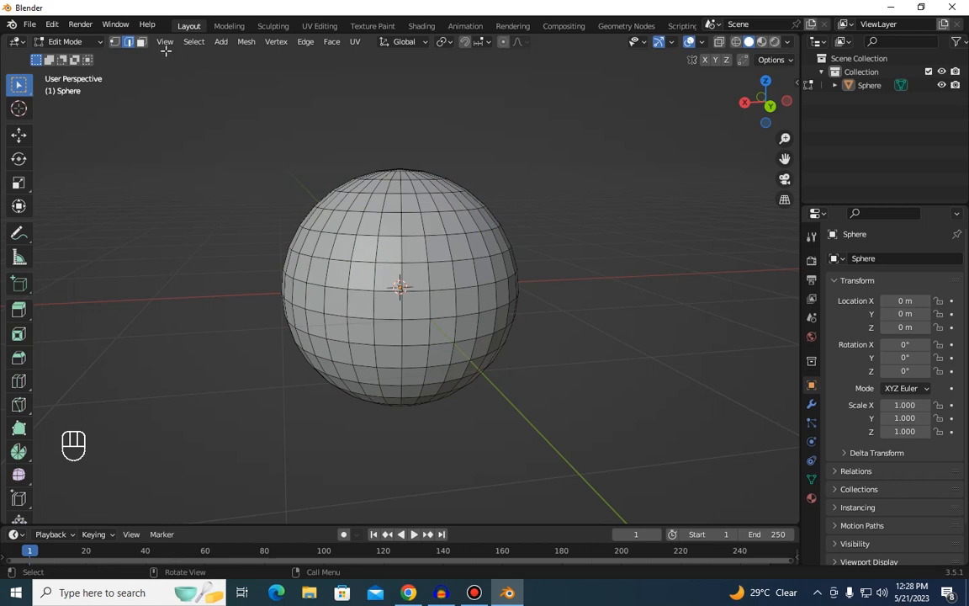
click(141, 42)
click(387, 248)
click(114, 42)
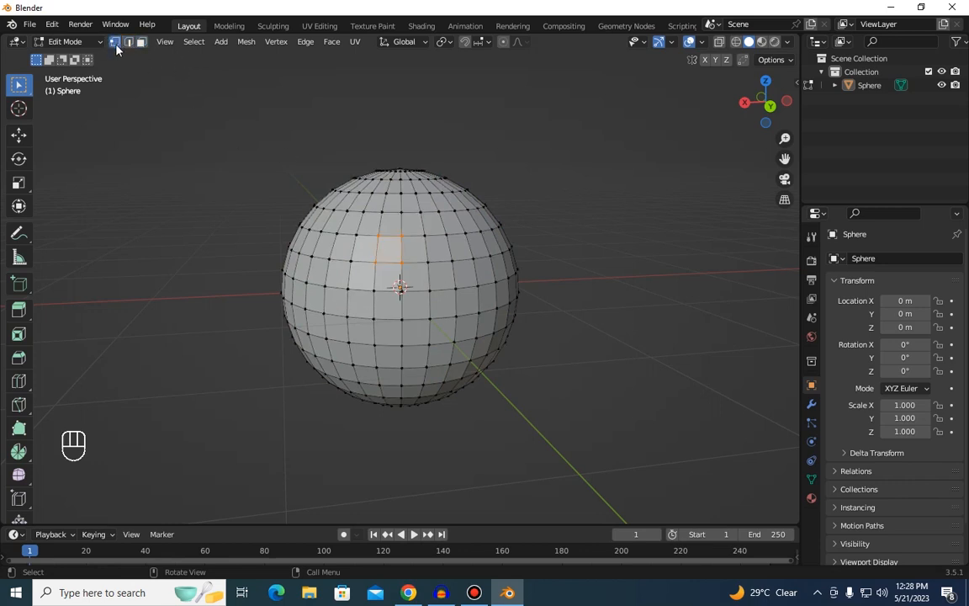
drag(326, 179, 480, 328)
click(599, 291)
Step: Set the mesh selection mode to faces and view the sphere from slightly above
click(127, 42)
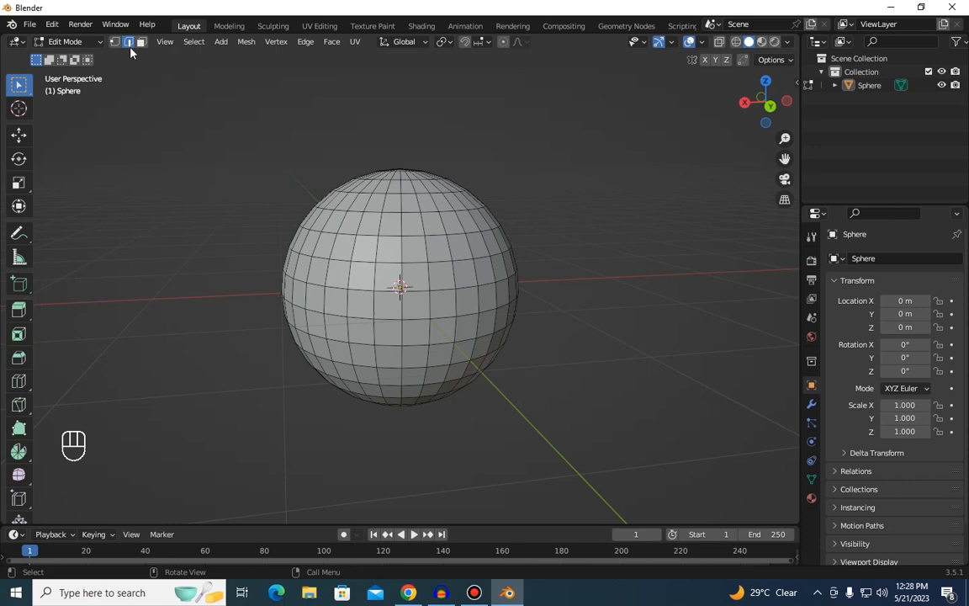
click(141, 42)
scroll(567, 307, up, 3)
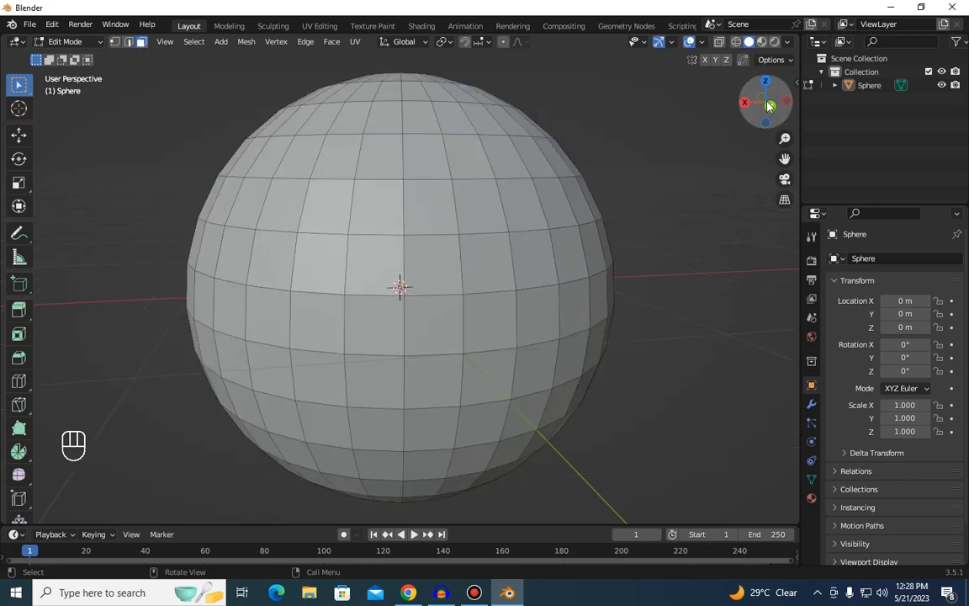
drag(767, 102, 751, 109)
scroll(768, 115, down, 3)
scroll(636, 188, up, 1)
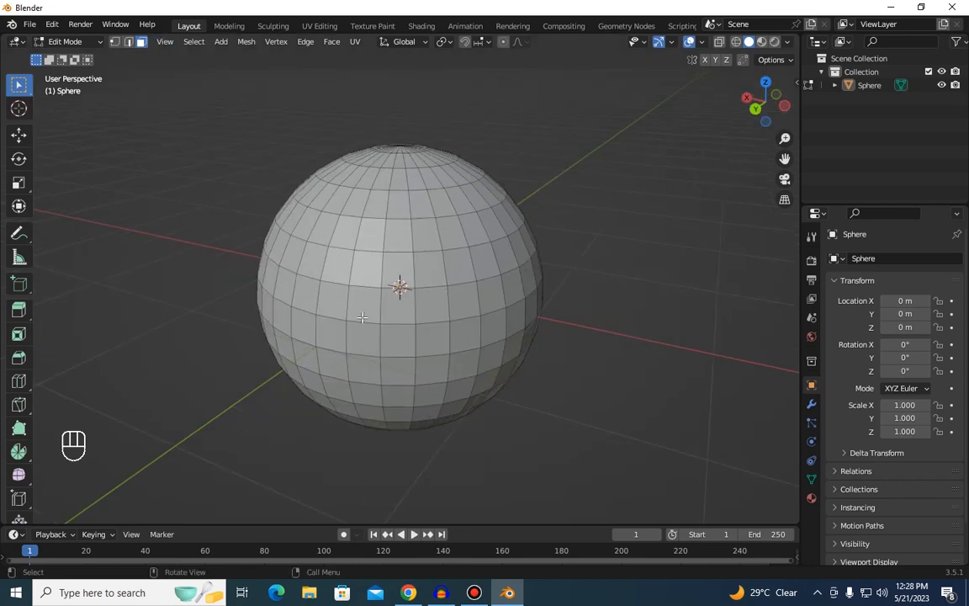
Step: Select one face on the sphere's upper front and pull it up and outward into a long spike with the Move tool
click(374, 235)
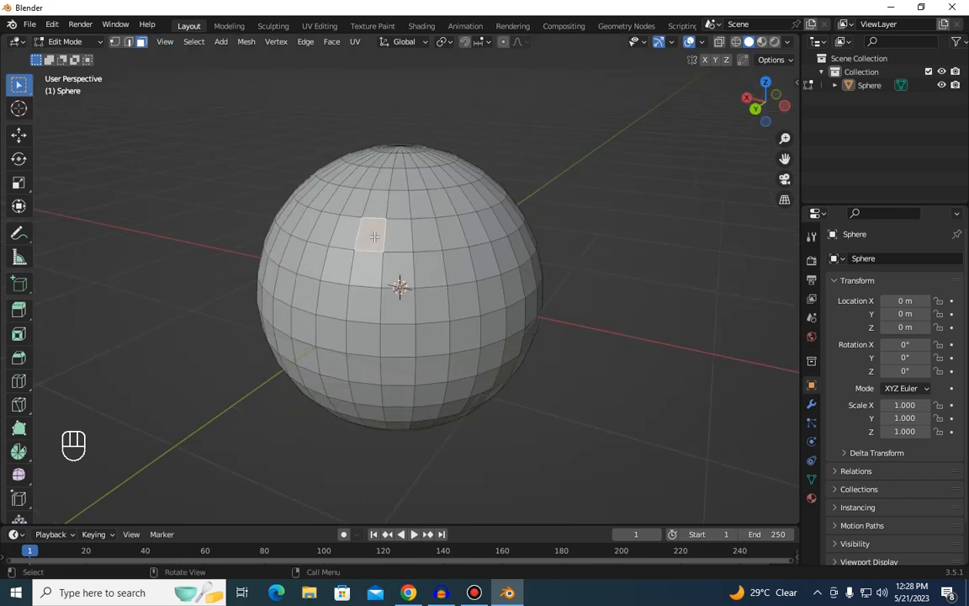
click(18, 135)
drag(371, 181, 372, 80)
drag(754, 113, 490, 133)
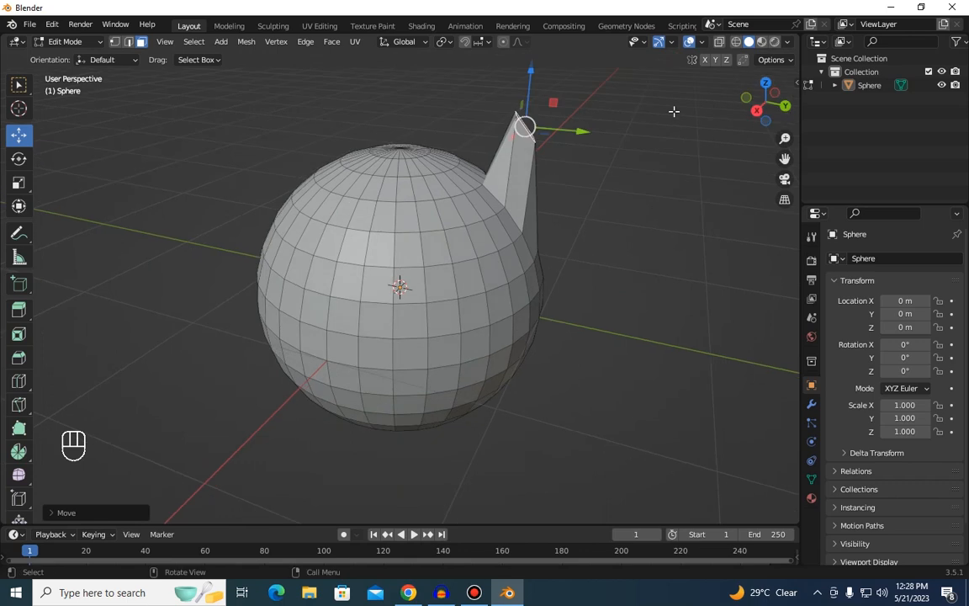
scroll(672, 116, down, 2)
drag(541, 190, 585, 124)
drag(740, 102, 349, 358)
drag(775, 113, 724, 124)
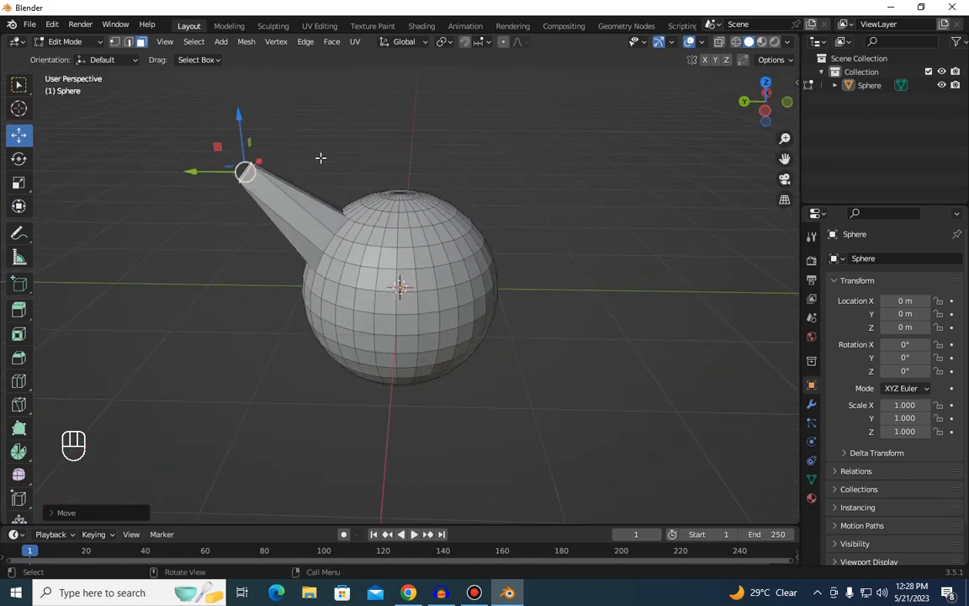
Step: Undo the moves of the pulled-out face and clear the face selection
key(ctrl+z)
key(ctrl+z)
key(ctrl+z)
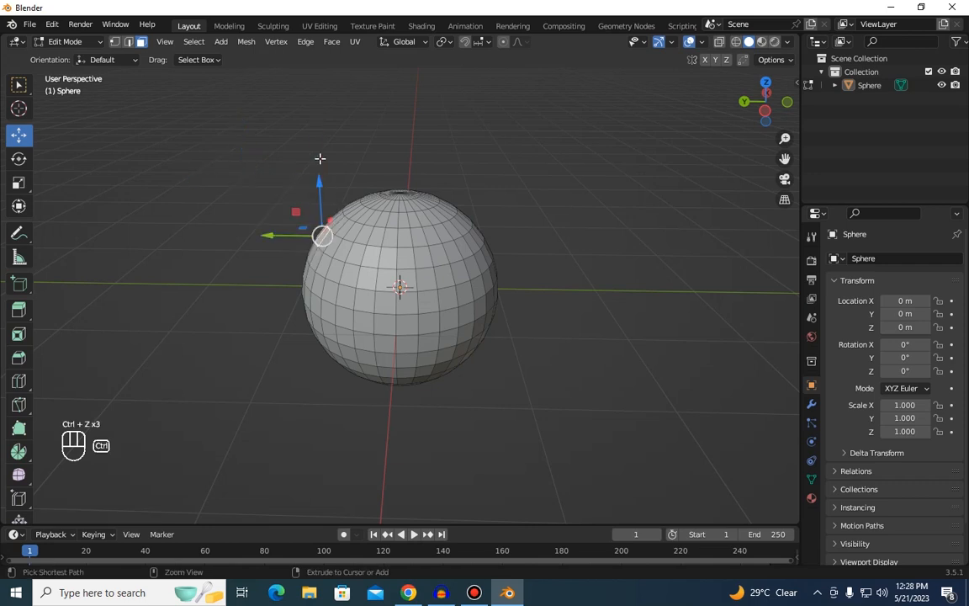
drag(768, 117, 580, 215)
scroll(579, 215, up, 3)
click(362, 213)
click(647, 200)
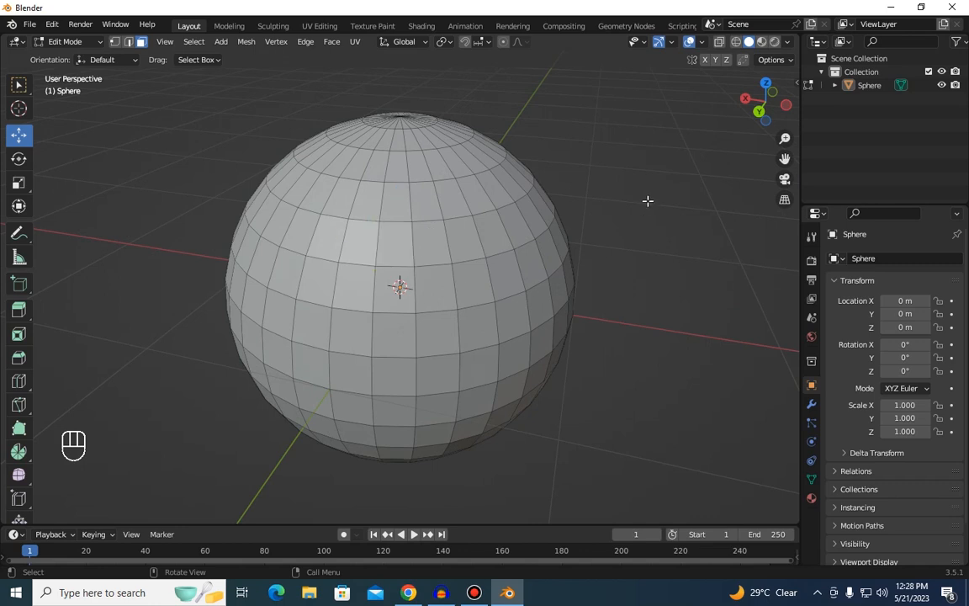
Step: Paint a Circle Select over the faces of the sphere's upper part with an enlarged brush, and clear the selection
click(194, 42)
click(193, 45)
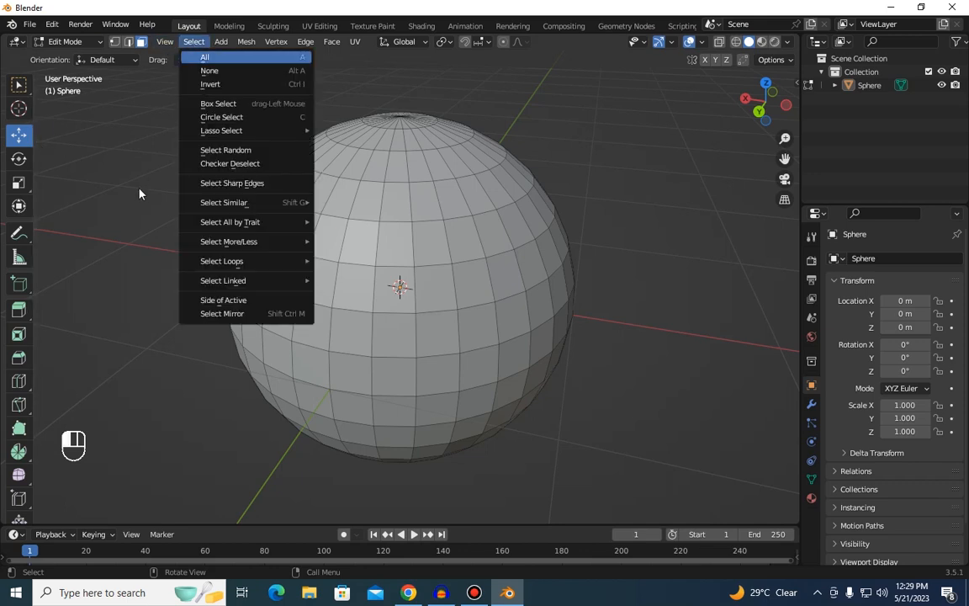
key(c)
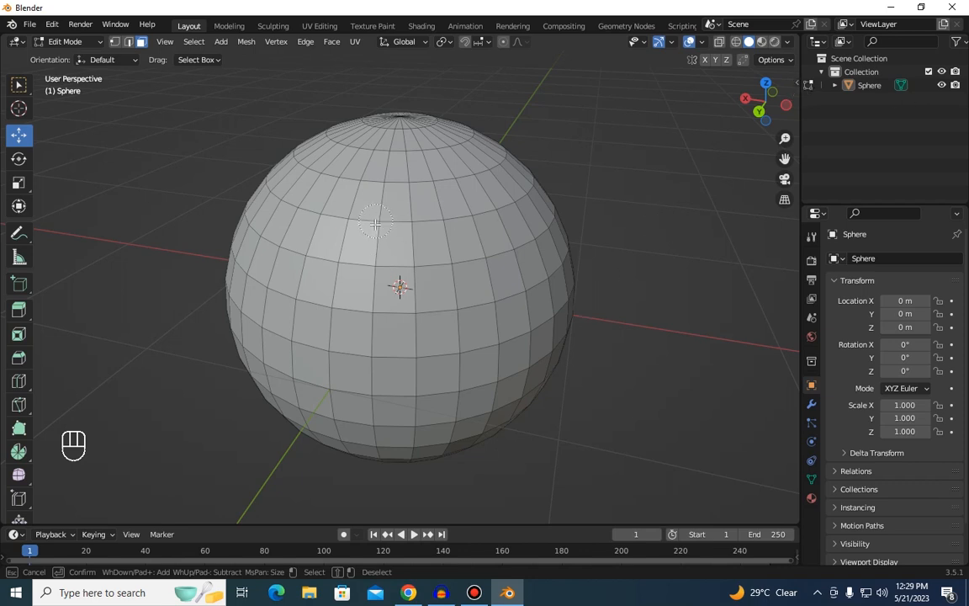
mouse_move(328, 171)
mouse_down()
mouse_move(286, 159)
mouse_move(336, 198)
mouse_move(345, 181)
mouse_move(278, 244)
mouse_move(278, 303)
mouse_move(387, 280)
mouse_up()
mouse_move(404, 317)
mouse_down()
mouse_move(489, 340)
mouse_move(385, 161)
mouse_up()
scroll(409, 190, down, 5)
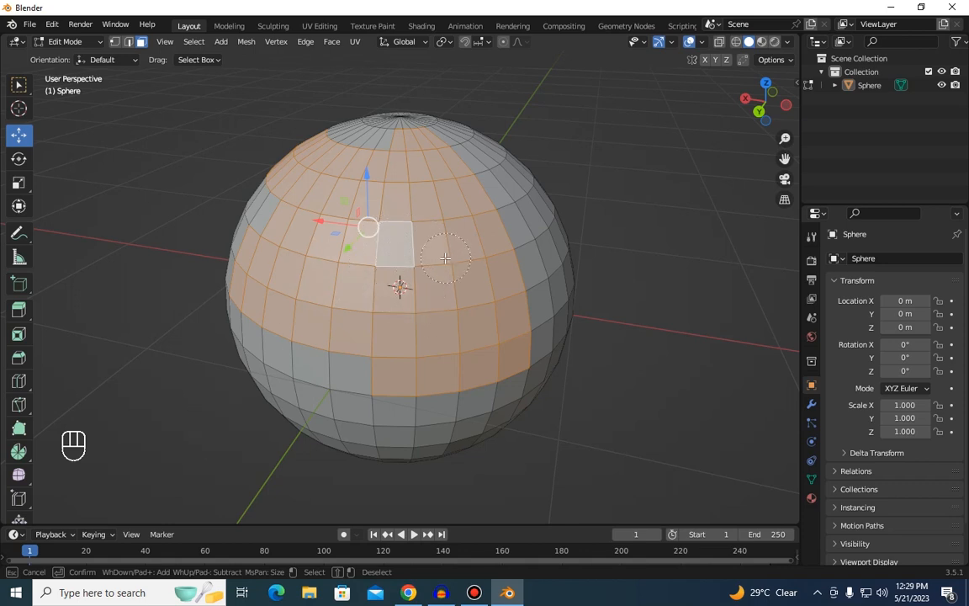
mouse_move(367, 143)
mouse_down()
mouse_move(227, 249)
mouse_move(210, 294)
mouse_up()
mouse_move(504, 260)
mouse_down()
mouse_move(454, 103)
mouse_move(425, 175)
mouse_up()
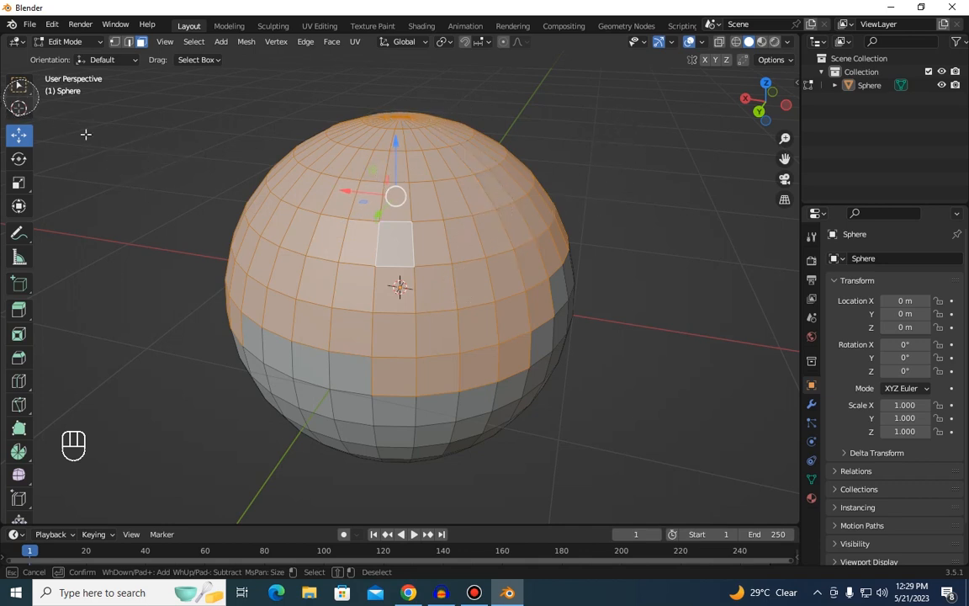
key(Escape)
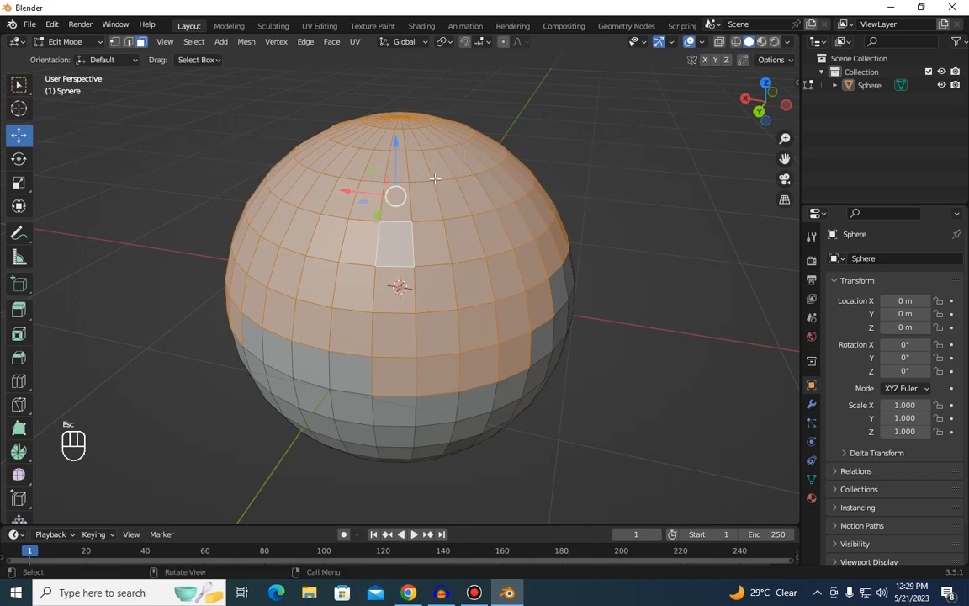
click(593, 174)
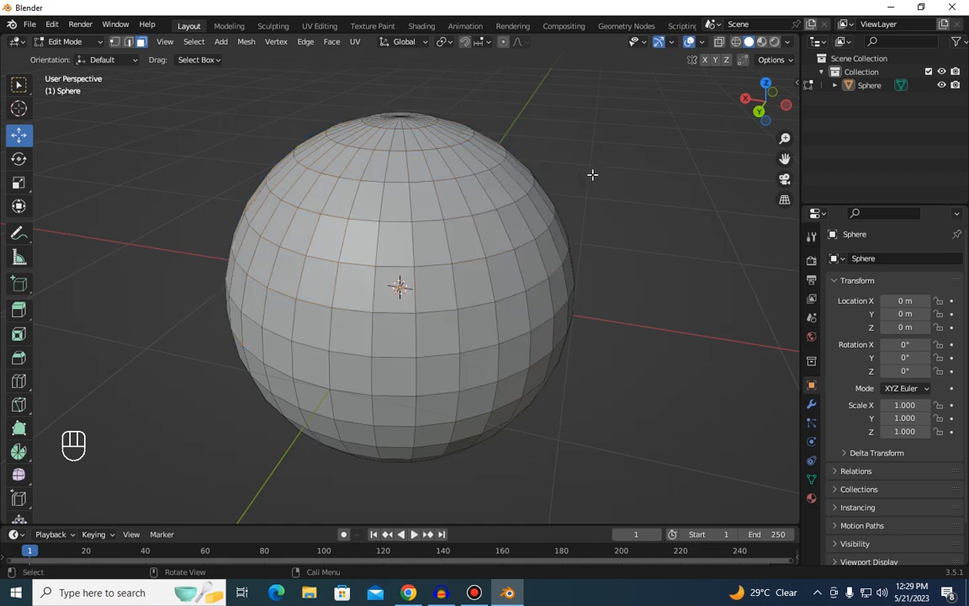
Step: Circle-select a block of four faces on the sphere's upper front, deselect them and return to the Select Box tool
key(c)
click(416, 220)
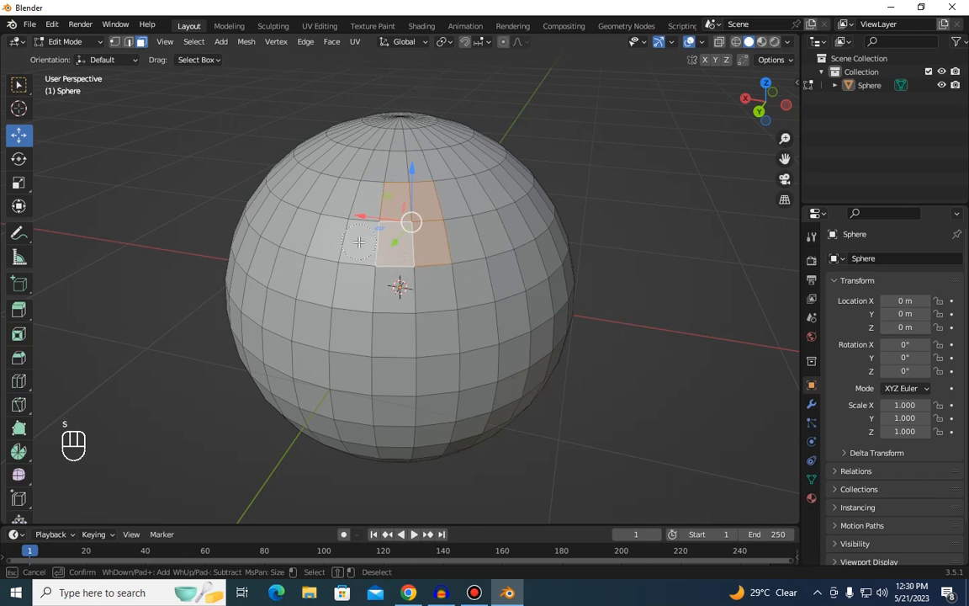
key(Escape)
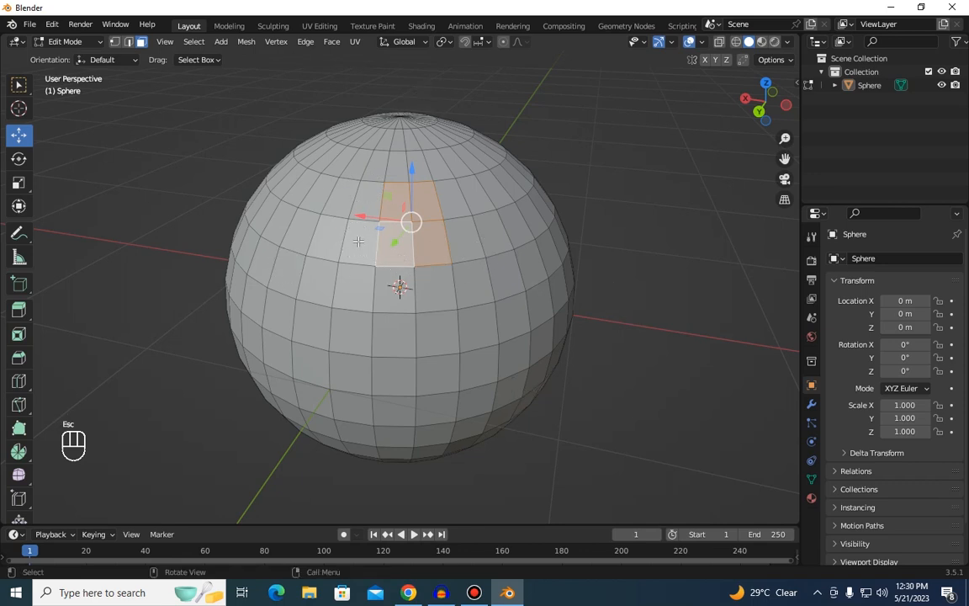
click(601, 126)
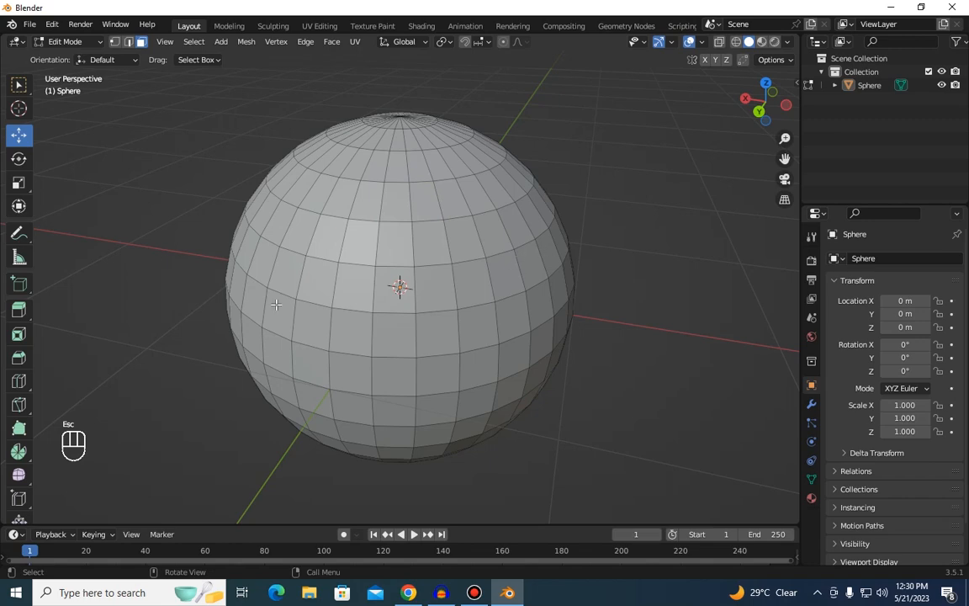
click(18, 85)
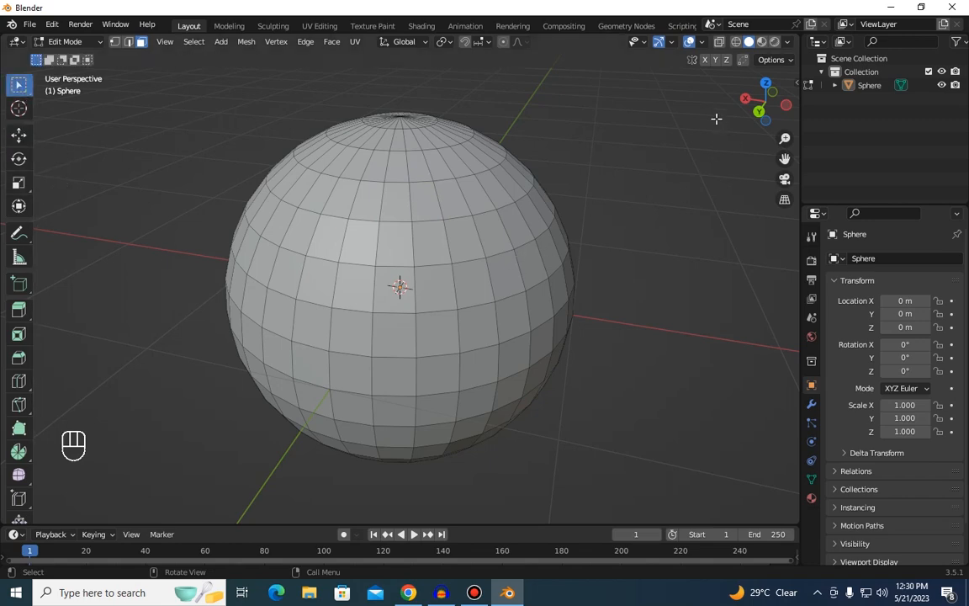
Step: Switch the viewport through the bottom, front, top, right and left preset views of the sphere
drag(760, 120, 755, 120)
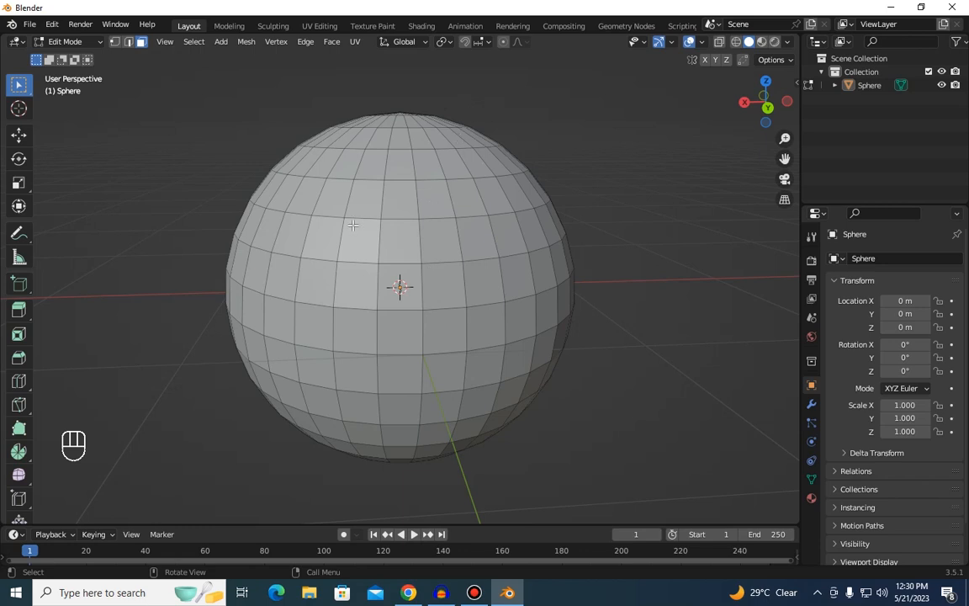
key(grave)
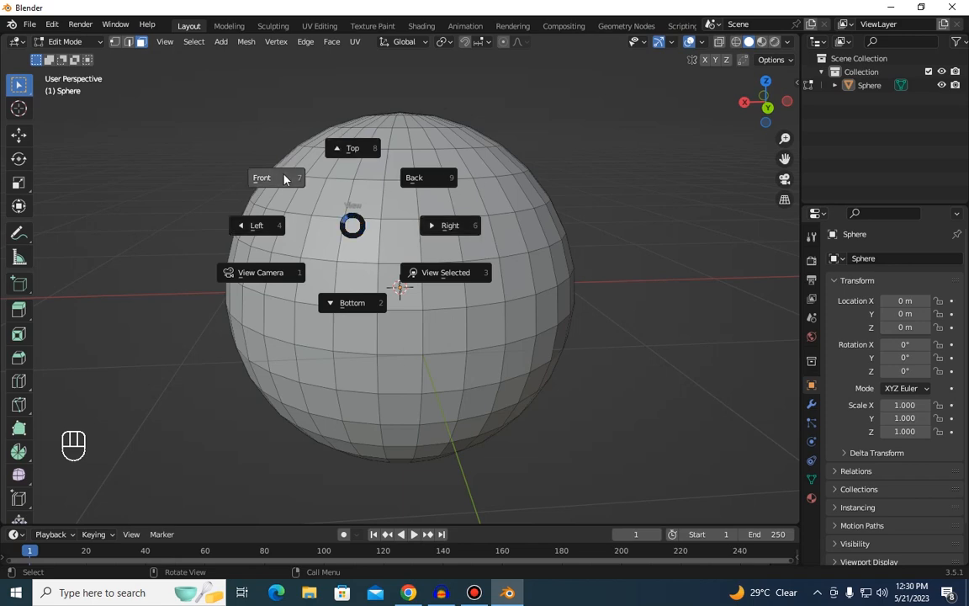
click(376, 352)
key(grave)
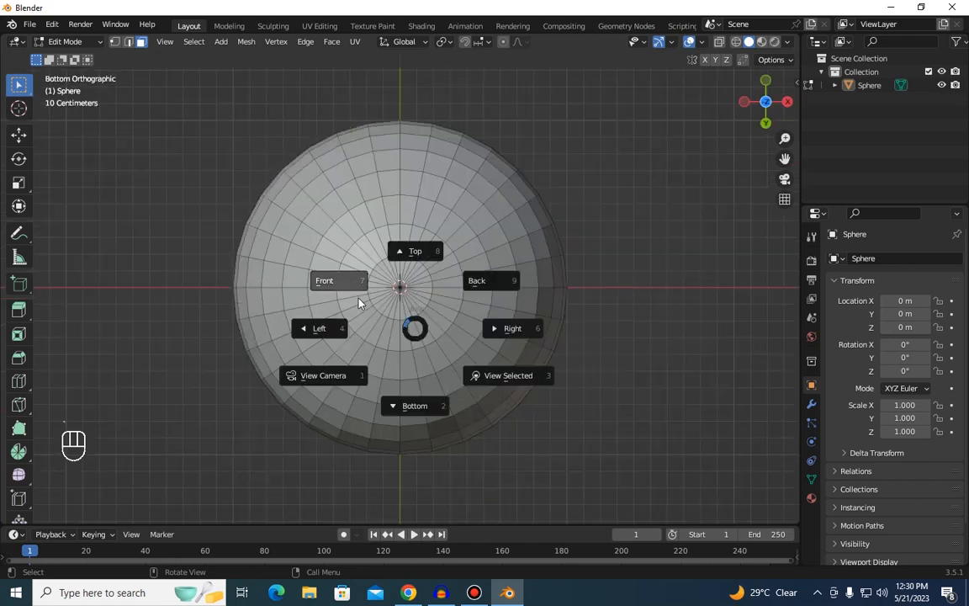
click(332, 284)
key(grave)
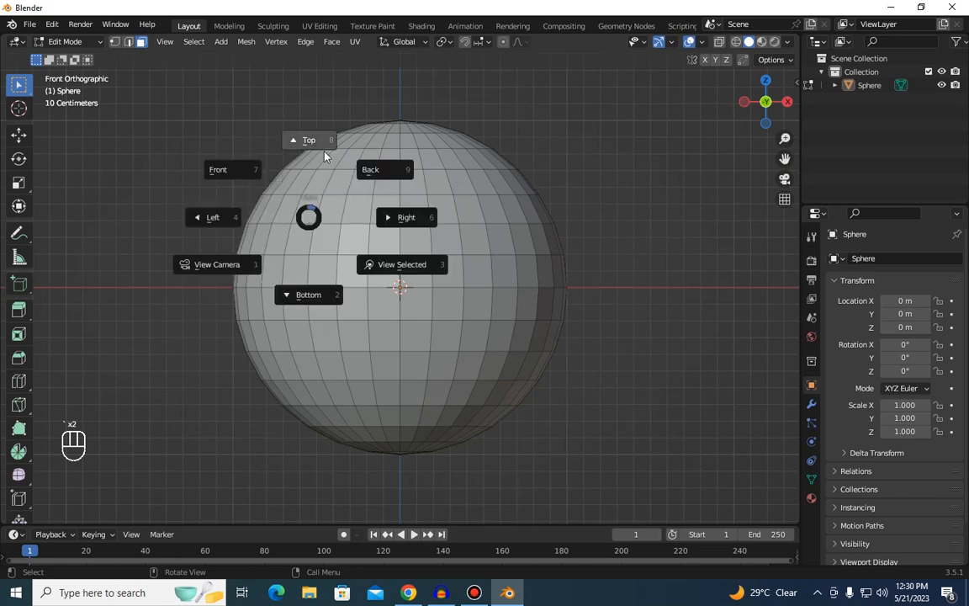
click(320, 144)
key(grave)
click(399, 108)
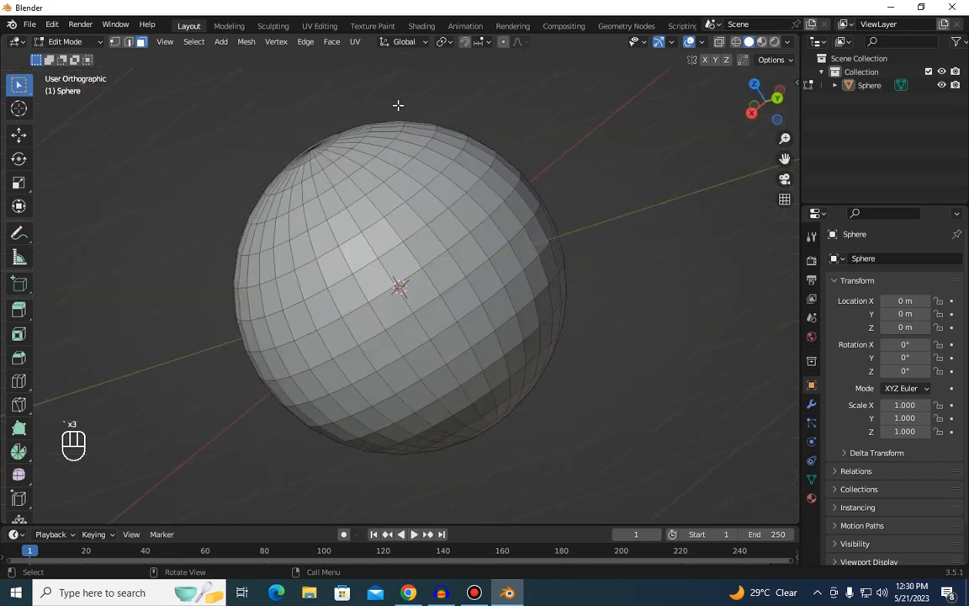
key(grave)
click(483, 122)
key(grave)
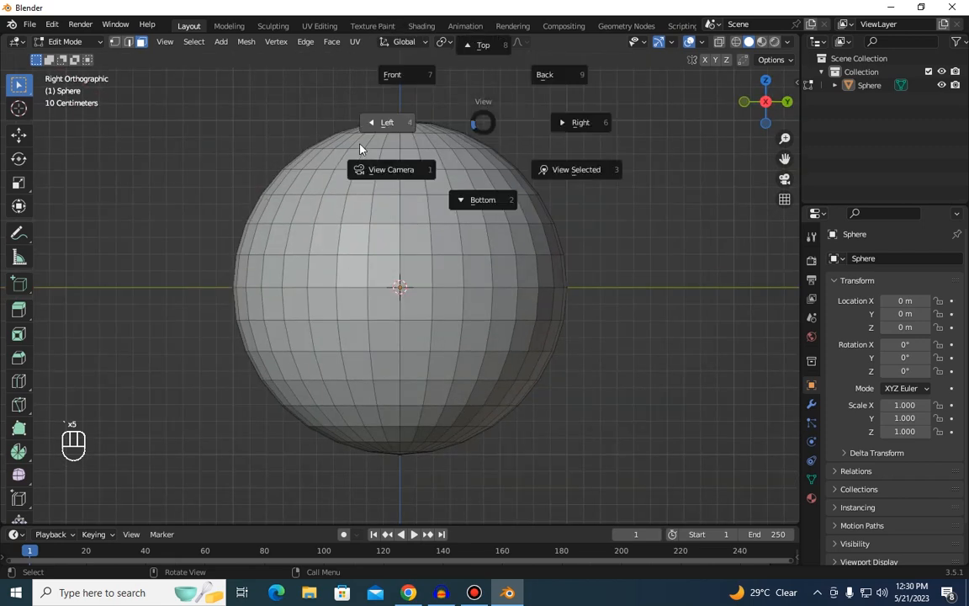
click(382, 126)
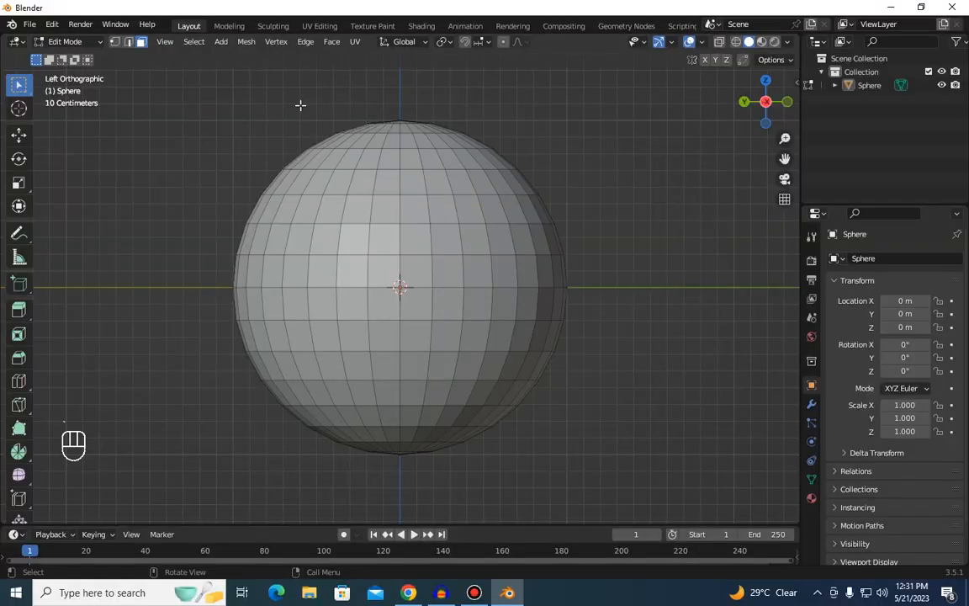
Step: In front view, select a row of six neighbouring faces one by one on the sphere's upper half, and clear the selection
key(KP_1)
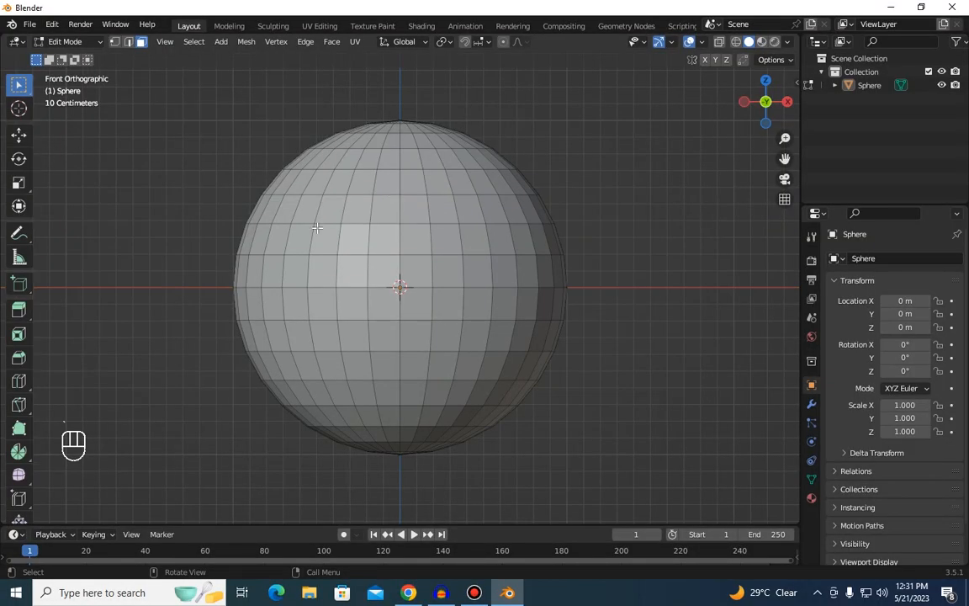
click(387, 211)
click(621, 158)
shift+click(305, 209)
shift+click(331, 210)
shift+click(358, 210)
shift+click(388, 209)
shift+click(413, 210)
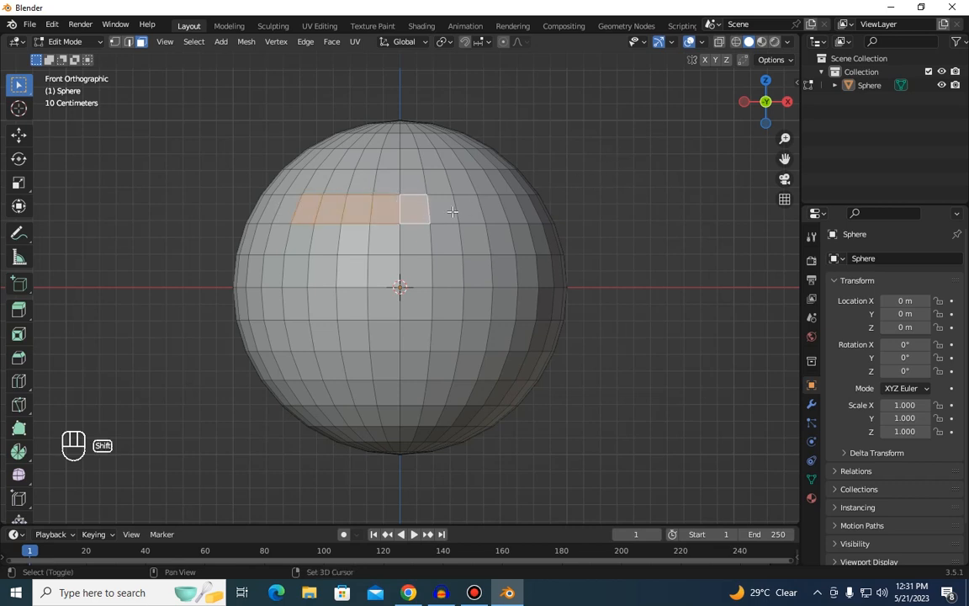
shift+click(442, 210)
click(600, 162)
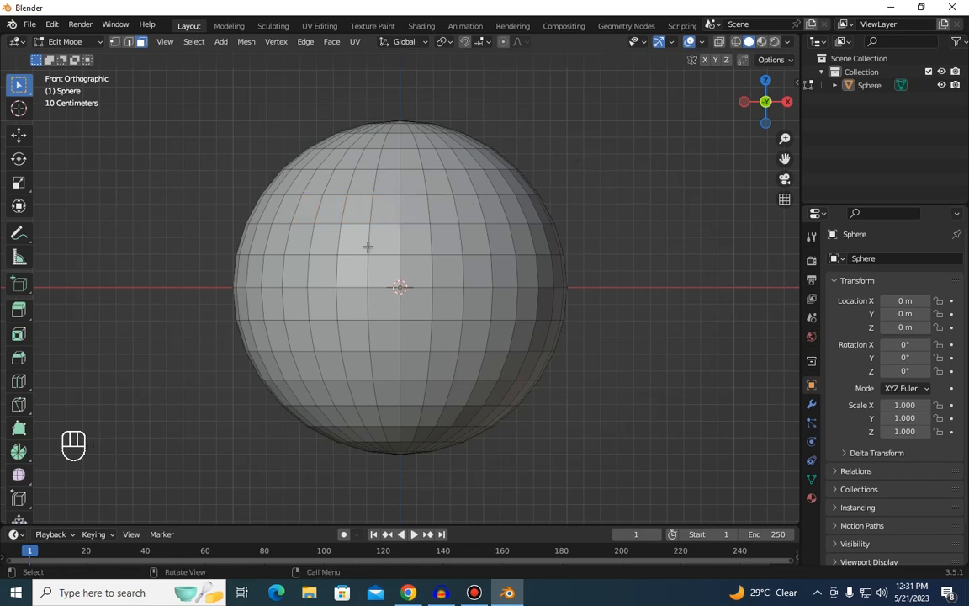
Step: Pick shortest face paths across the sphere's upper front, down its right side and back along a lower row, and clear the selection
ctrl+click(328, 208)
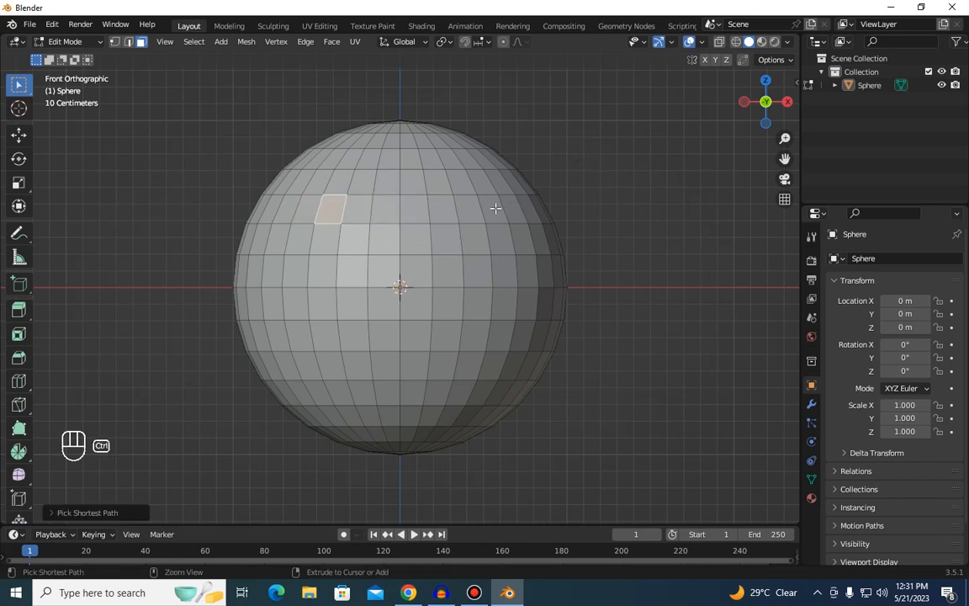
ctrl+click(495, 208)
ctrl+click(505, 244)
ctrl+click(504, 270)
ctrl+click(504, 330)
ctrl+click(348, 323)
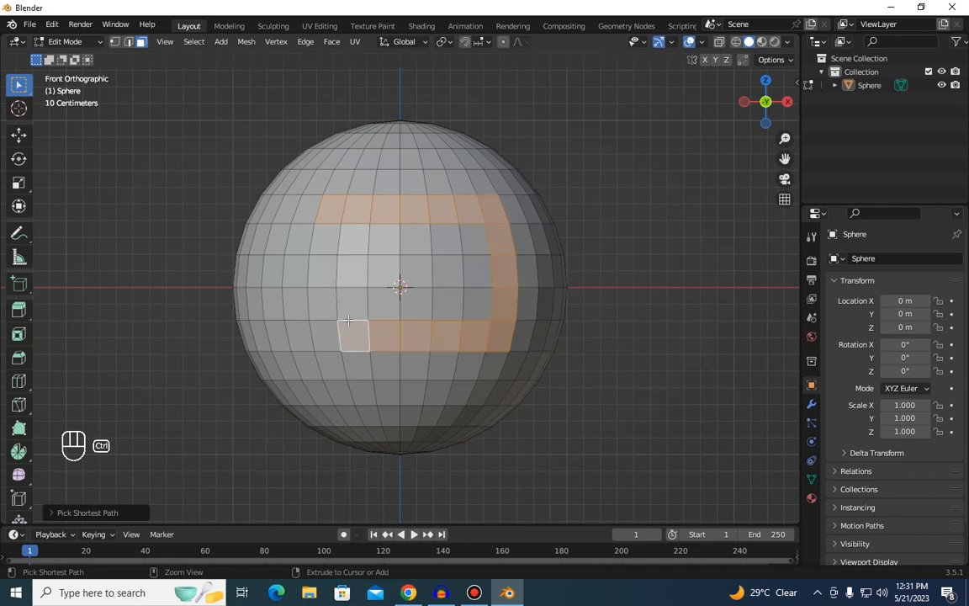
key(alt+a)
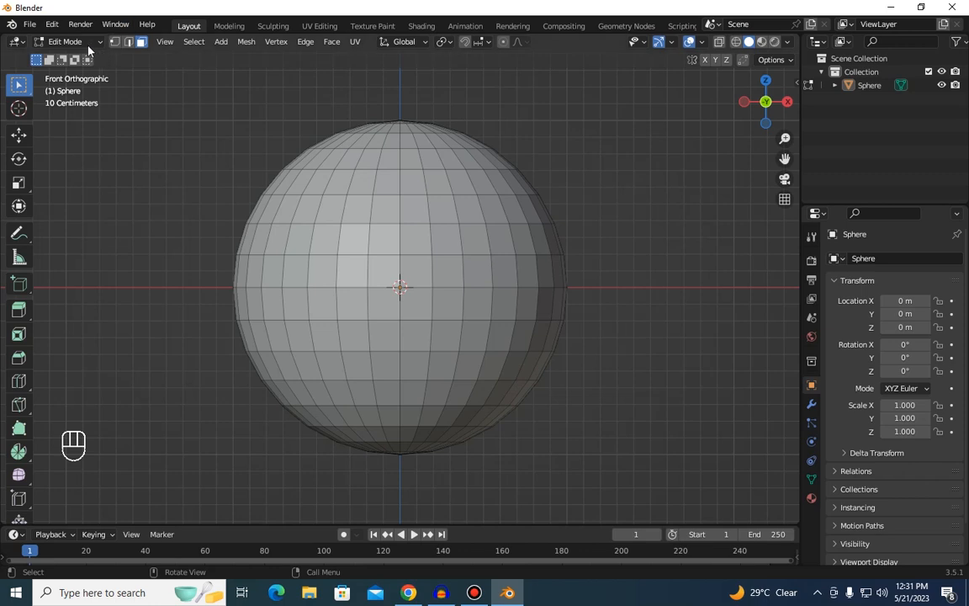
Step: Look up the Emulate Numpad option in the Input preferences and close the preferences
click(52, 23)
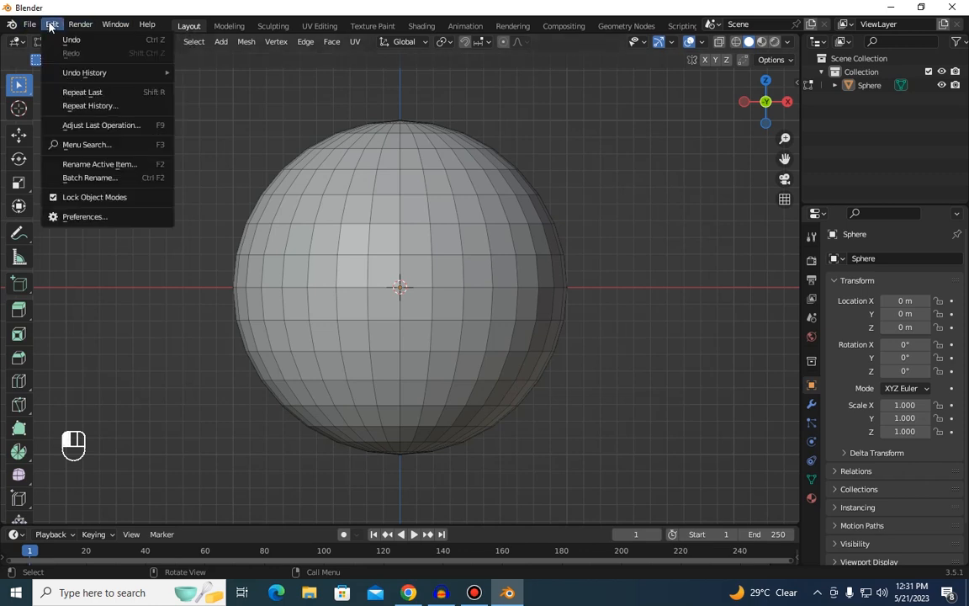
click(71, 216)
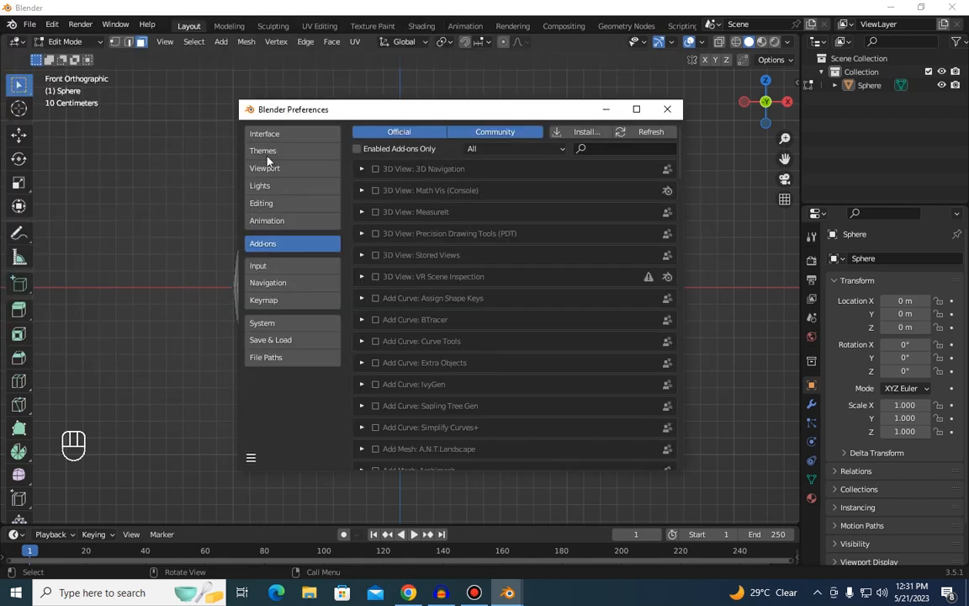
click(302, 265)
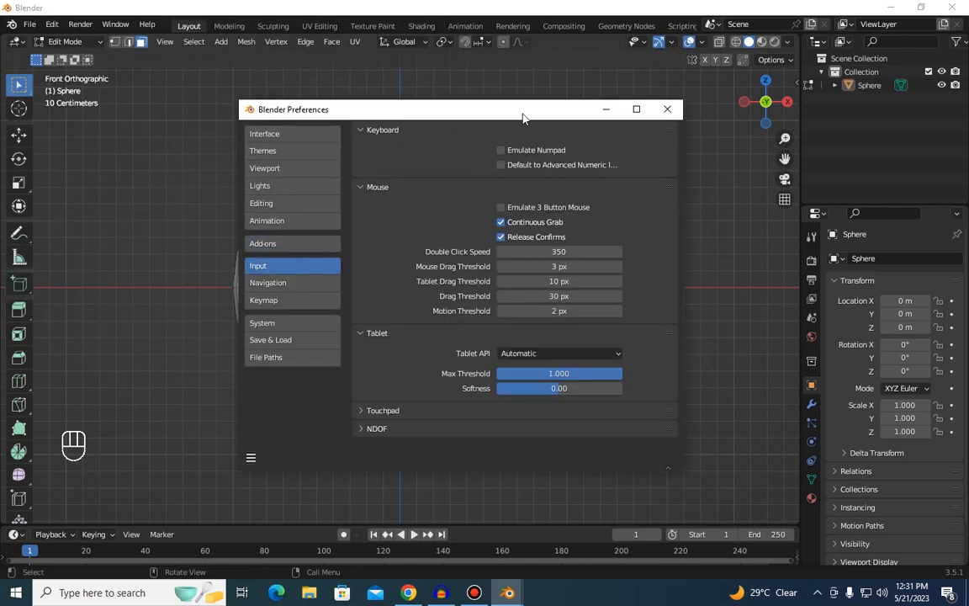
drag(523, 118, 396, 101)
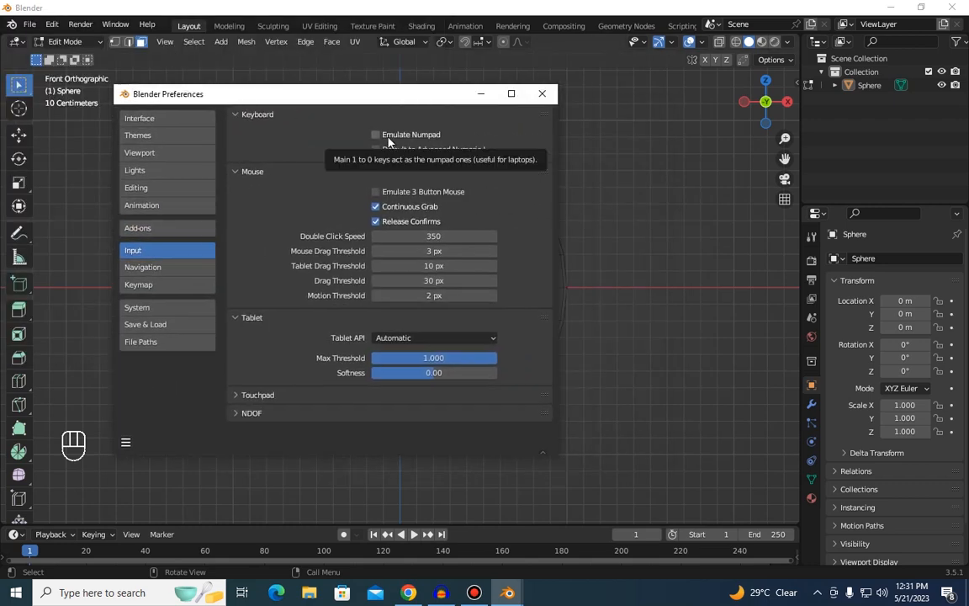
click(543, 104)
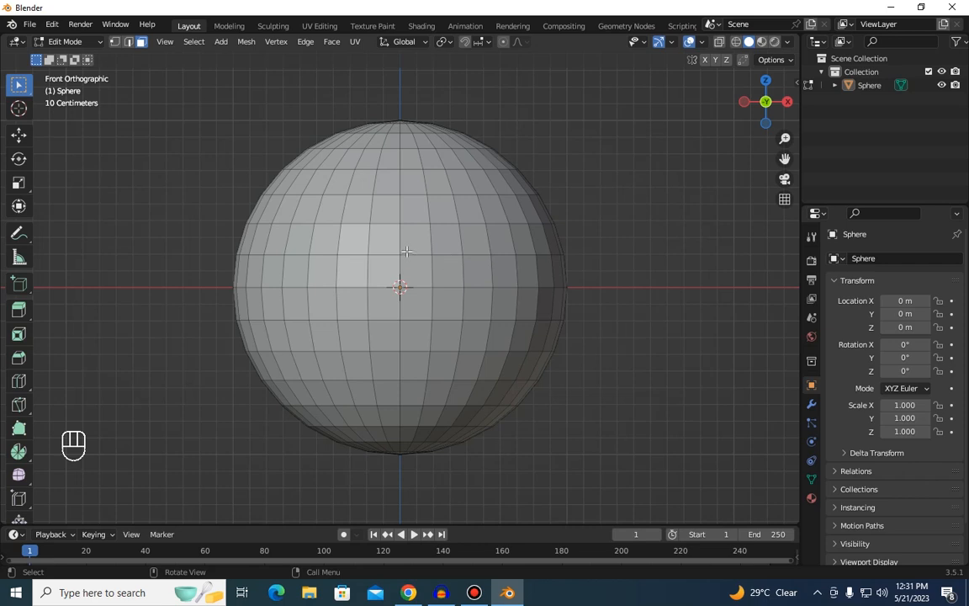
Step: Select single faces on the sphere's upper front in turn, each replacing the previous one, finishing in front view
click(325, 239)
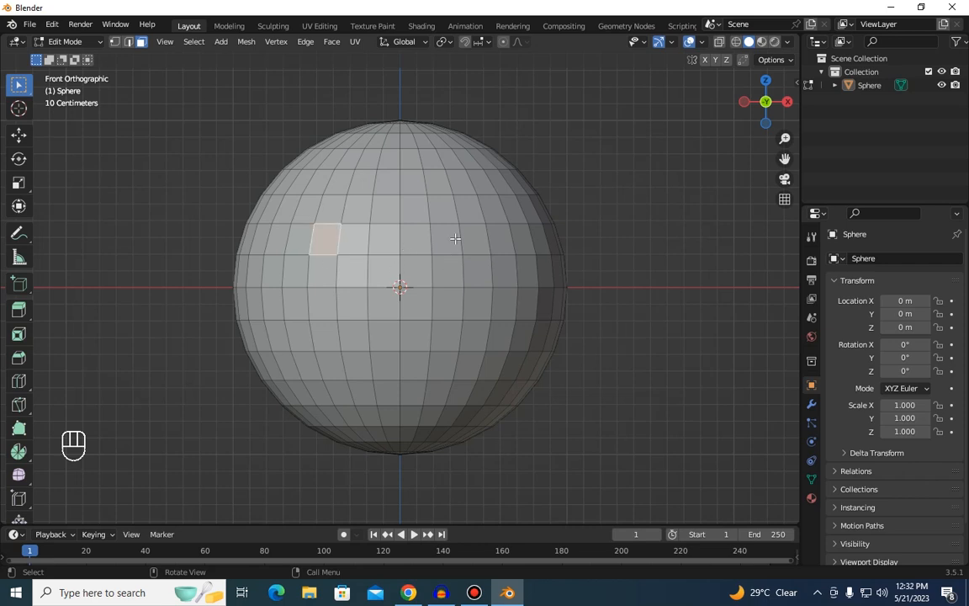
click(446, 239)
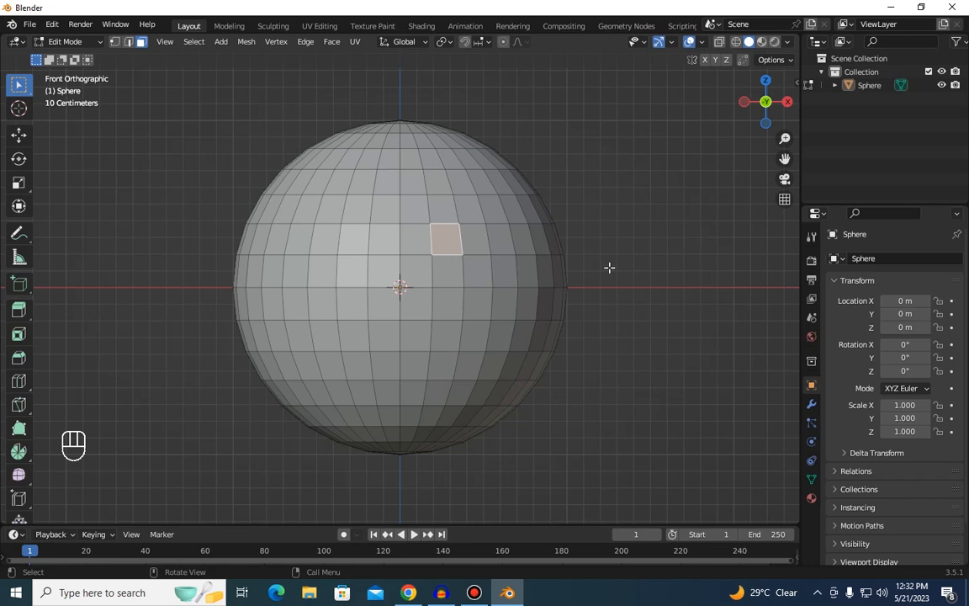
click(612, 195)
key(shift)
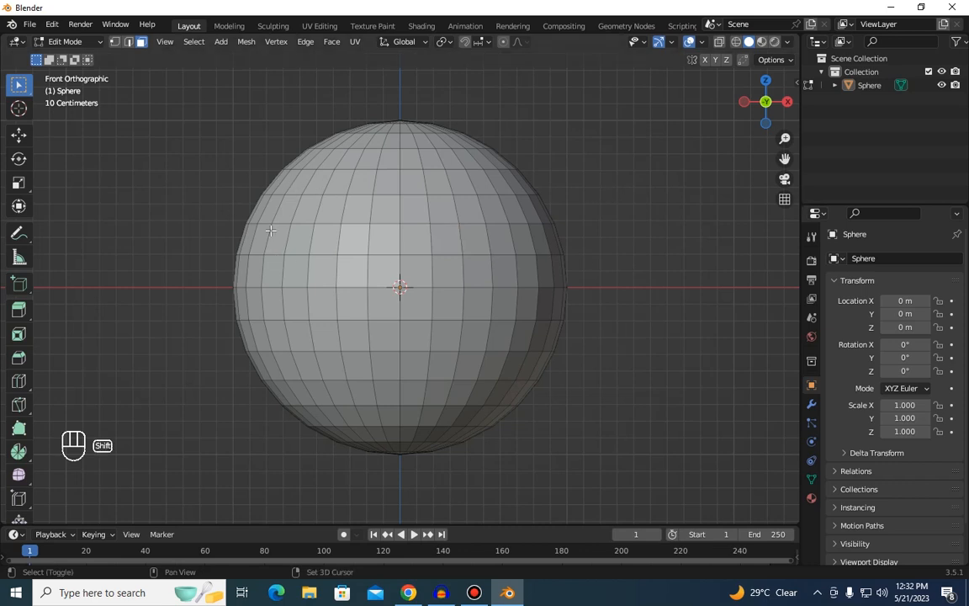
middle_drag(676, 176, 361, 229)
shift+click(362, 229)
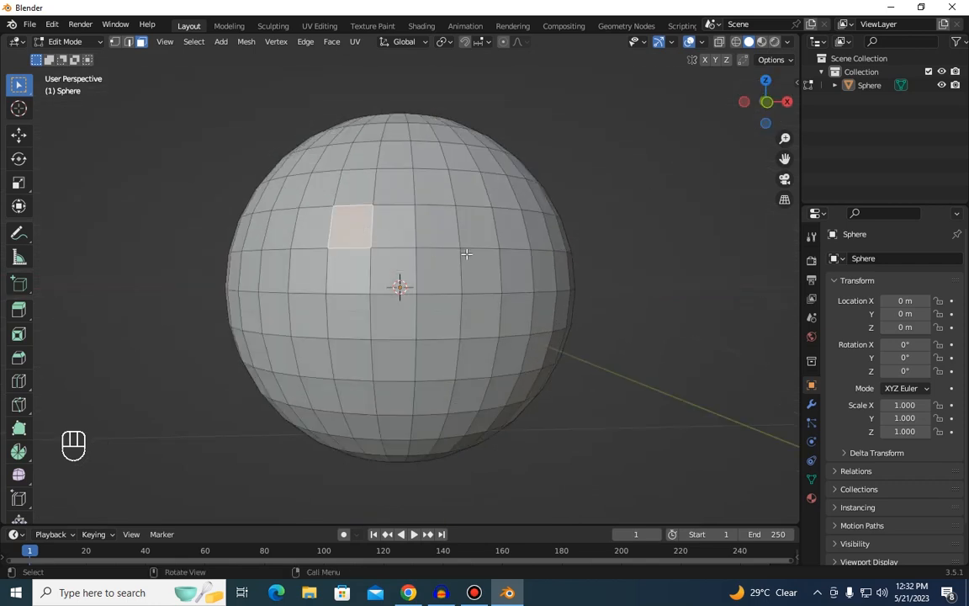
key(grave)
click(424, 210)
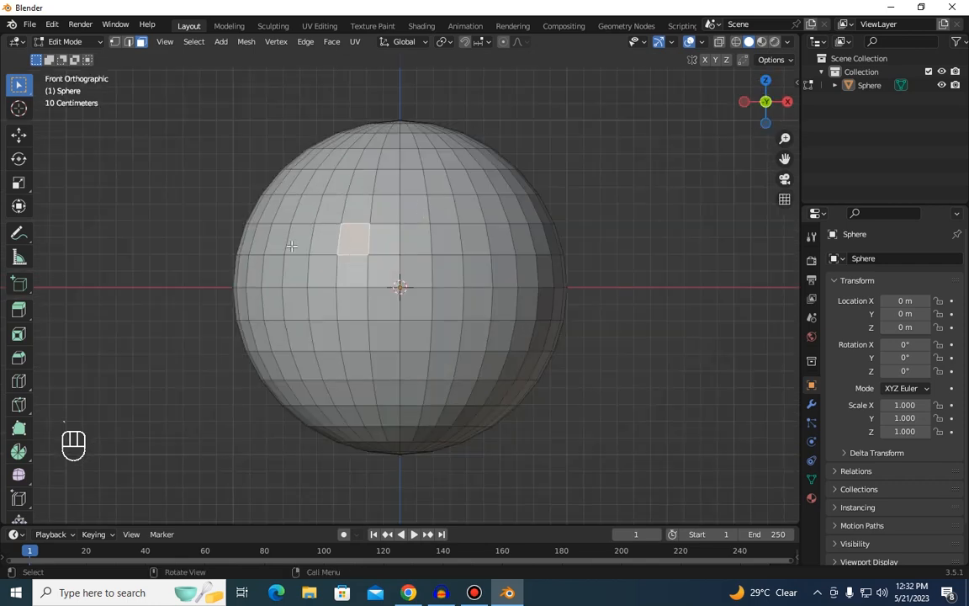
click(304, 244)
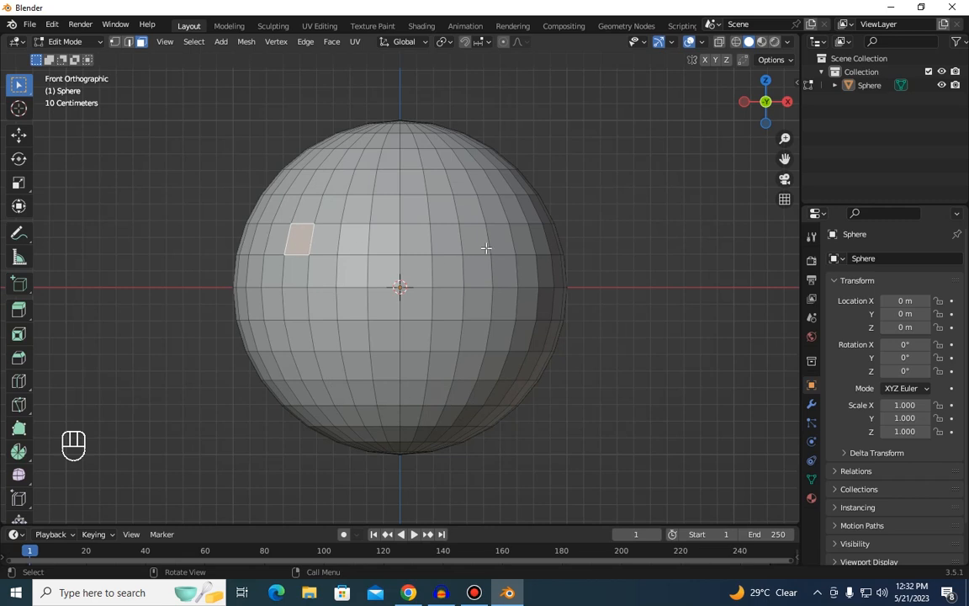
click(355, 239)
click(326, 240)
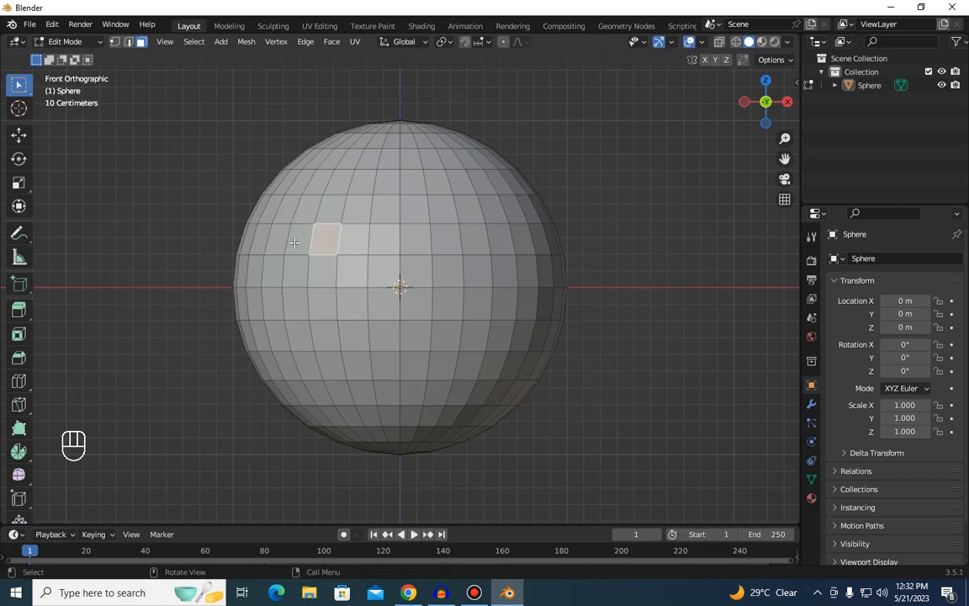
Step: Build a selection of five faces in one row and three in the row below on the upper front, and clear it
click(292, 244)
shift+click(328, 241)
shift+click(355, 241)
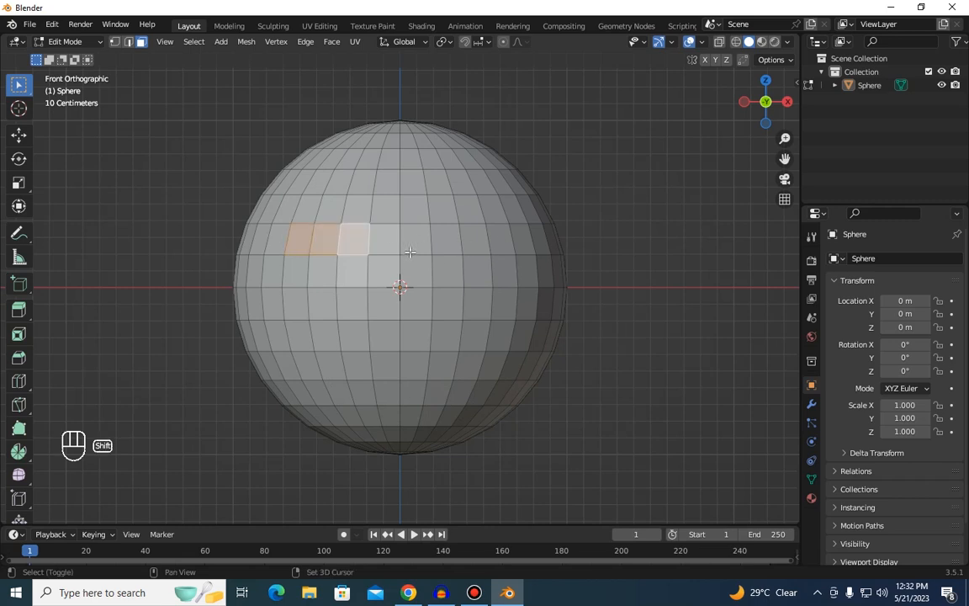
shift+click(423, 241)
shift+click(383, 239)
shift+click(383, 270)
shift+click(323, 270)
shift+click(351, 270)
click(648, 168)
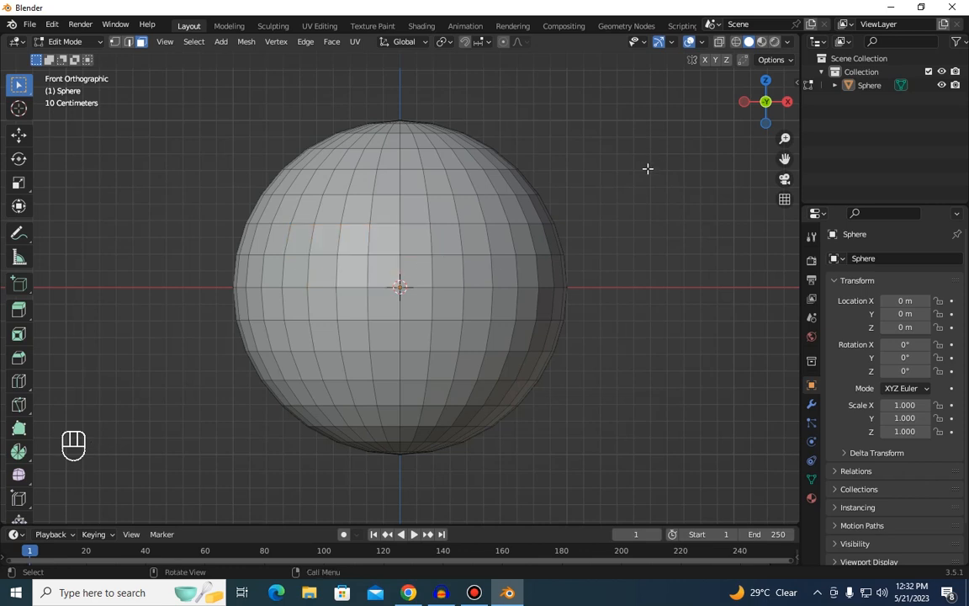
Step: Pick the shortest face path down the central column from near the top pole to near the bottom pole, and clear the selection
ctrl+click(406, 140)
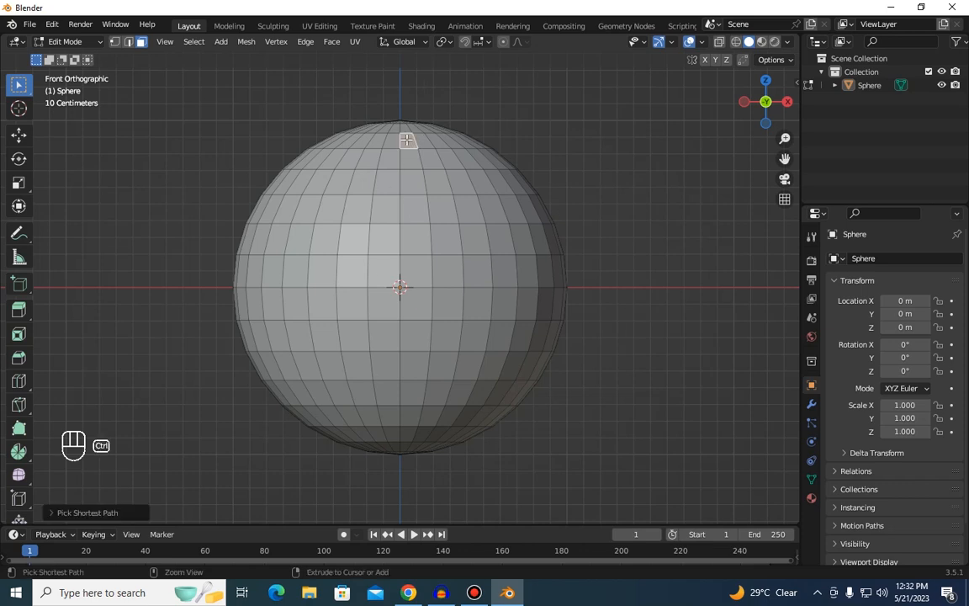
ctrl+click(407, 410)
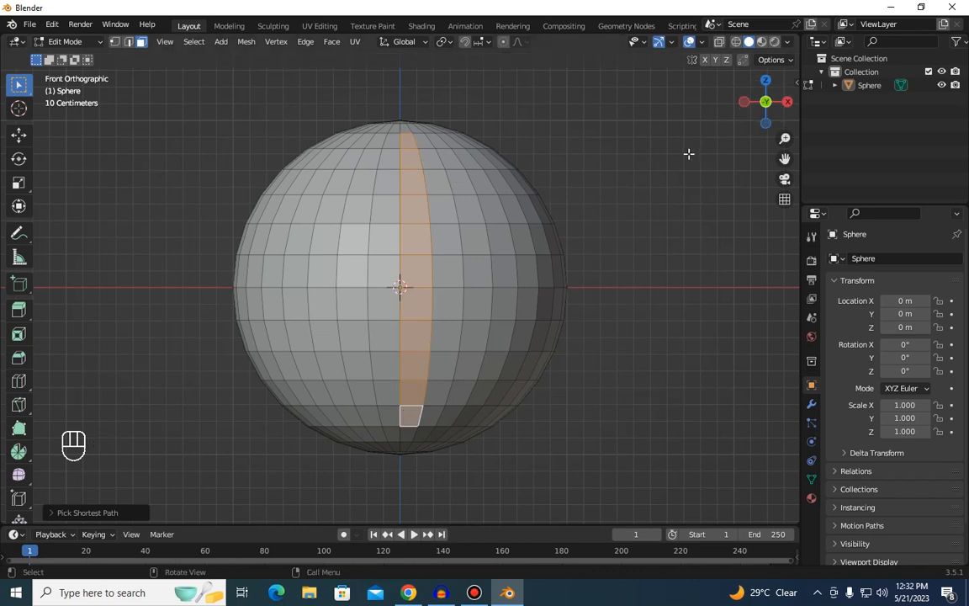
click(226, 343)
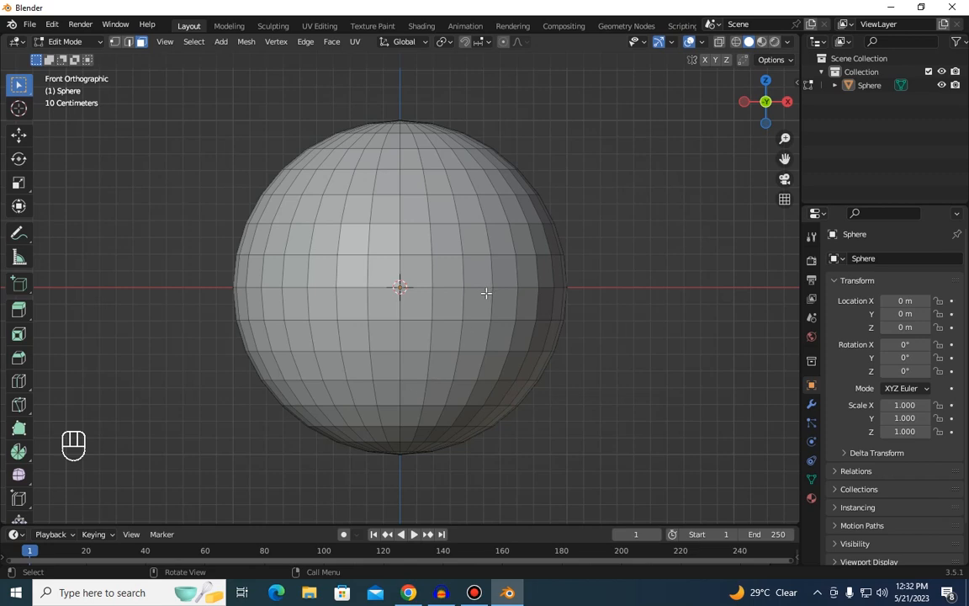
Step: Box-select the faces across the sphere's middle and right side, clear the selection and return to front view
drag(300, 178, 592, 384)
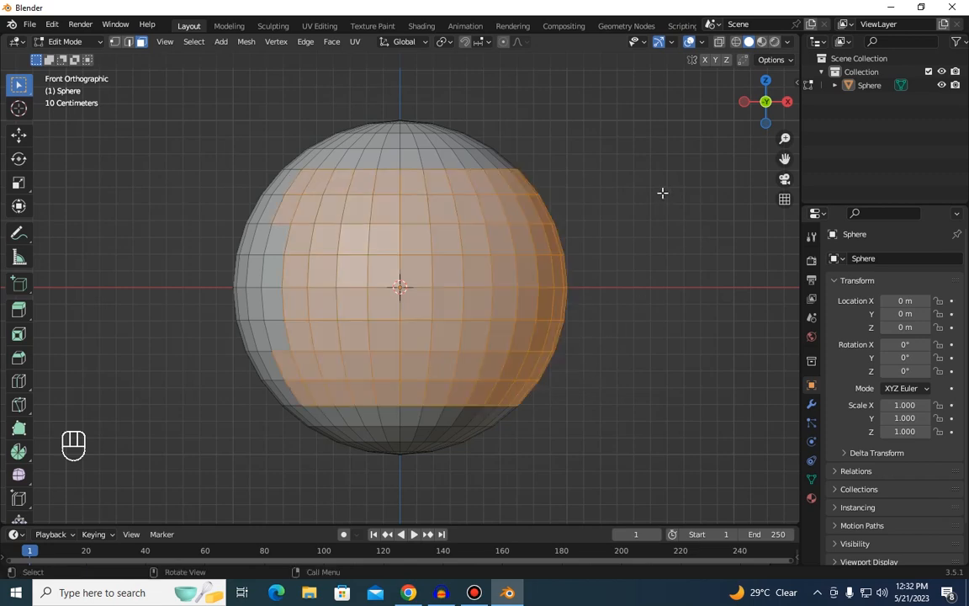
click(659, 205)
mouse_move(775, 107)
mouse_down()
mouse_move(767, 103)
mouse_move(771, 110)
mouse_up()
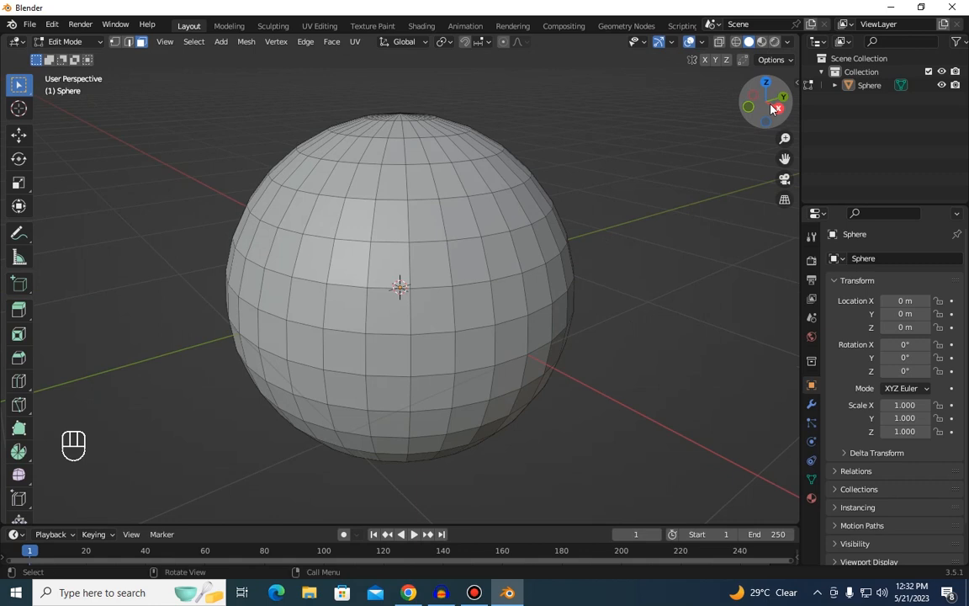
key(grave)
click(634, 49)
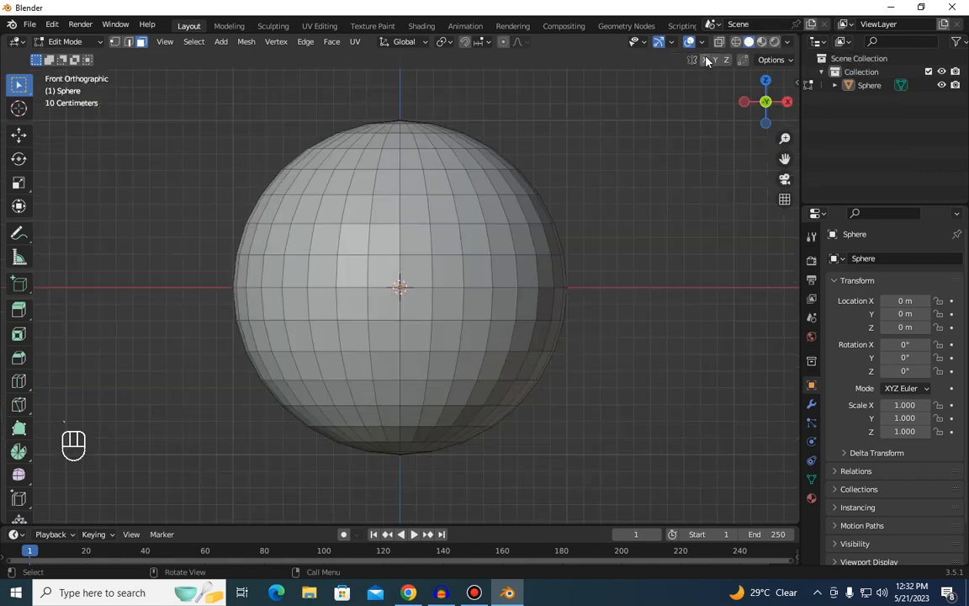
Step: Box-select almost the whole sphere from the front, orbit to check which faces were included, and clear the selection in front view
drag(204, 143, 755, 439)
drag(762, 107, 675, 182)
key(grave)
click(466, 147)
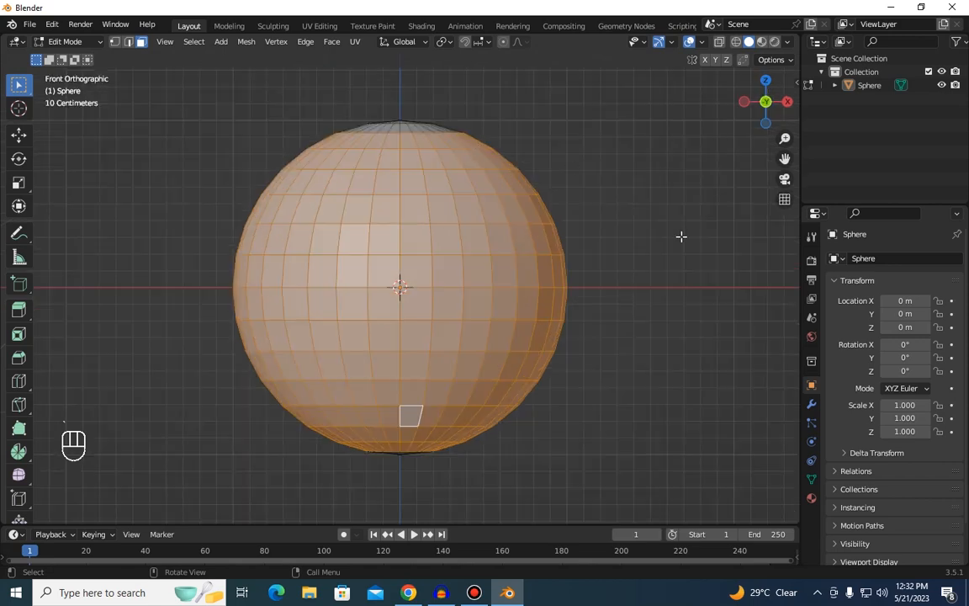
click(692, 222)
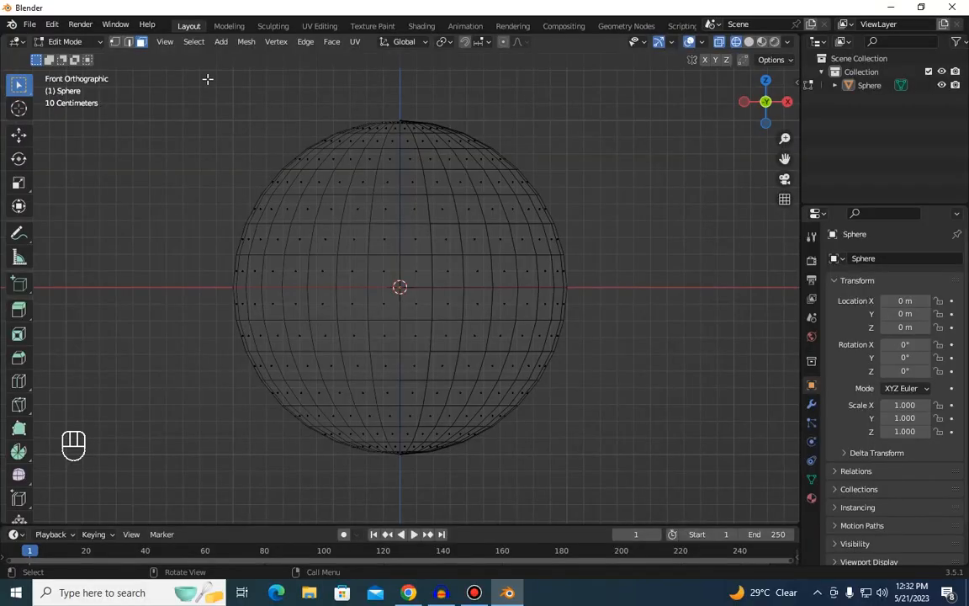
Step: Box-select the faces of the sphere's top cap through the wireframe, check them from an angle, and return to front view
drag(207, 79, 517, 130)
mouse_move(768, 102)
mouse_down()
mouse_move(622, 210)
mouse_move(782, 132)
mouse_move(672, 123)
mouse_move(580, 131)
mouse_move(698, 120)
mouse_move(627, 112)
mouse_move(668, 104)
mouse_move(768, 110)
mouse_up()
key(grave)
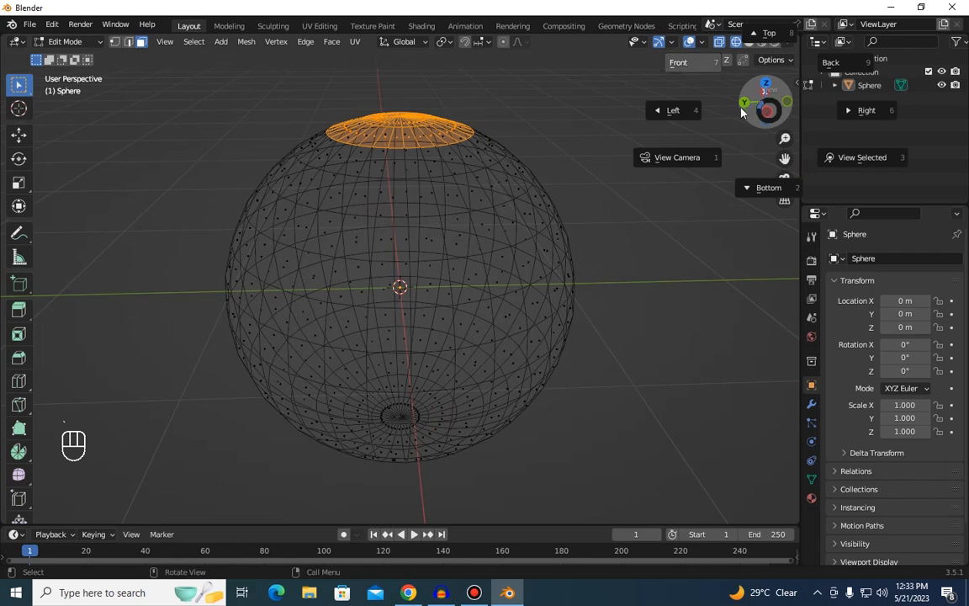
click(719, 67)
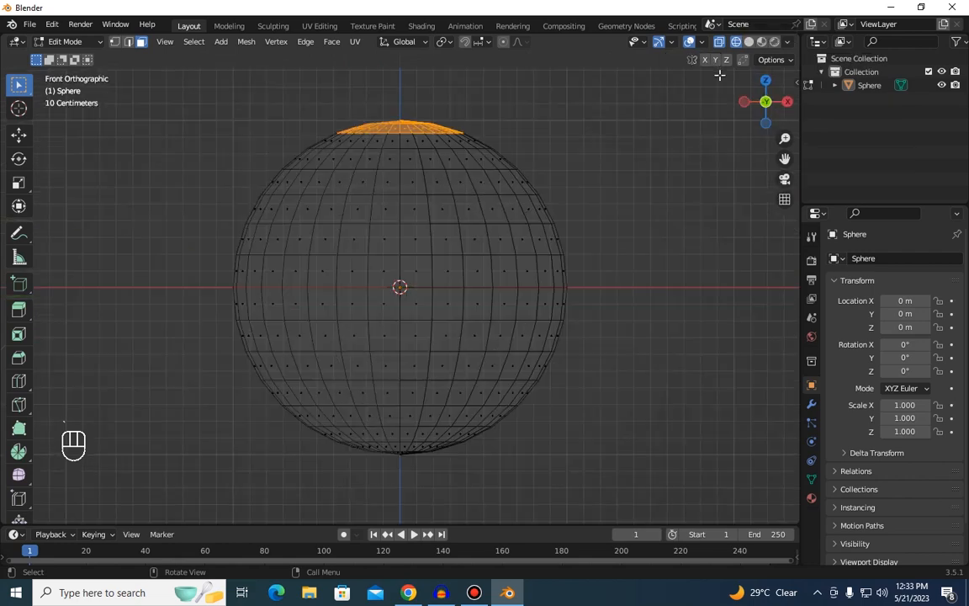
Step: Switch the viewport to solid shading, clear the selection, and return to front view
click(753, 44)
scroll(607, 220, up, 2)
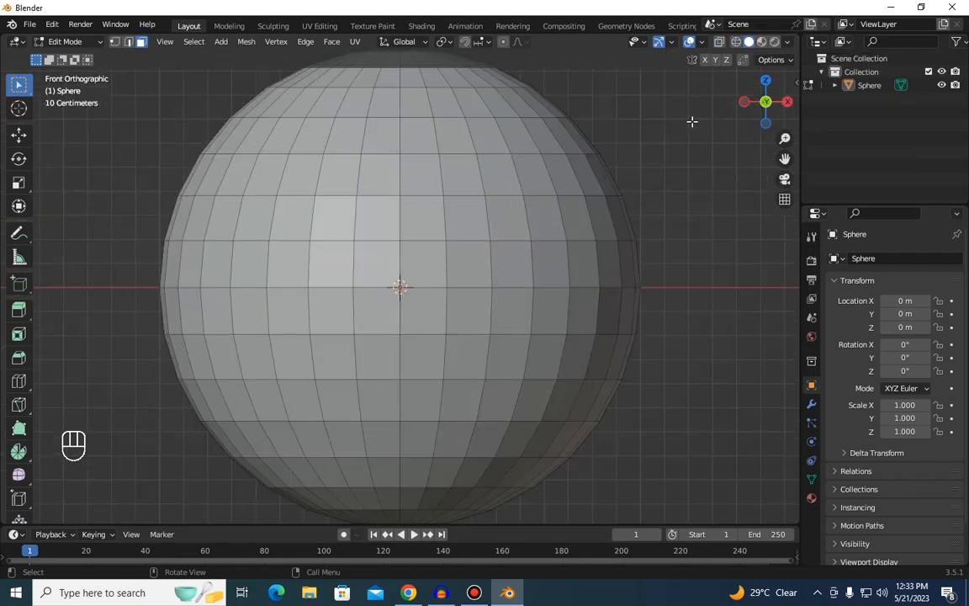
mouse_move(754, 114)
mouse_down()
mouse_move(757, 136)
mouse_move(755, 114)
mouse_up()
key(grave)
click(661, 72)
scroll(416, 176, down, 1)
Step: Select the face just left of the centre line in the third row above the equator and split it from the mesh
click(393, 196)
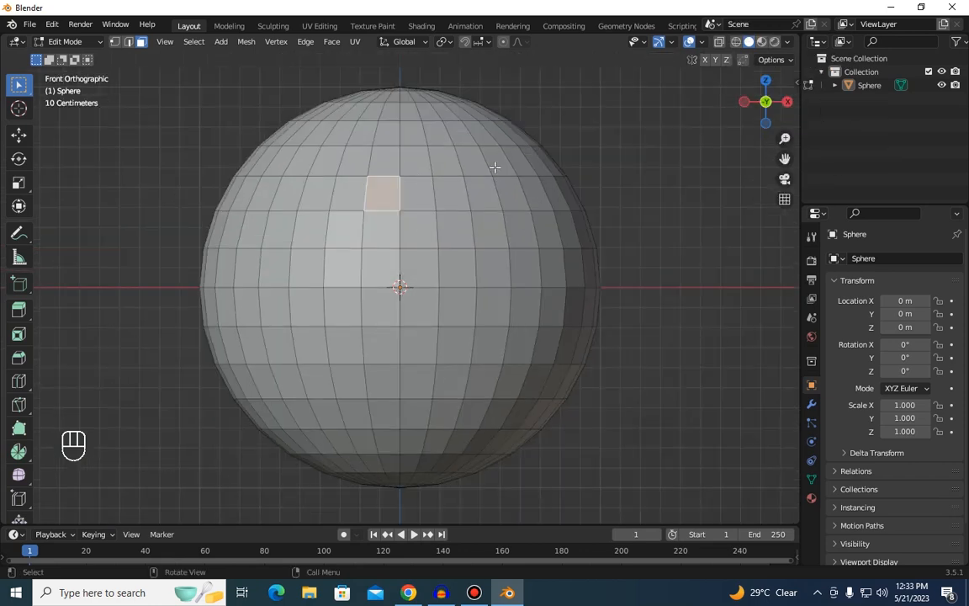
click(417, 193)
click(374, 191)
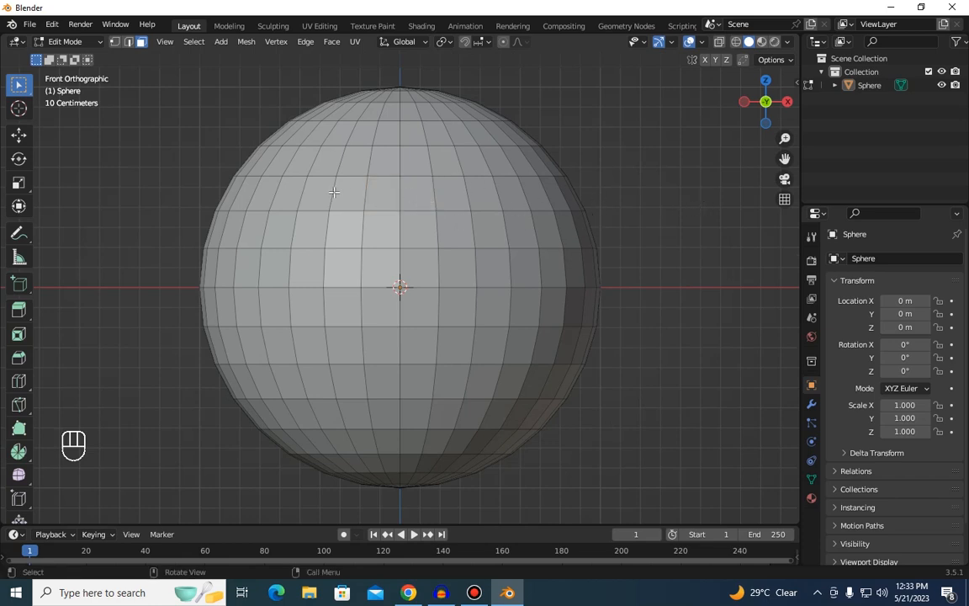
scroll(458, 126, up, 2)
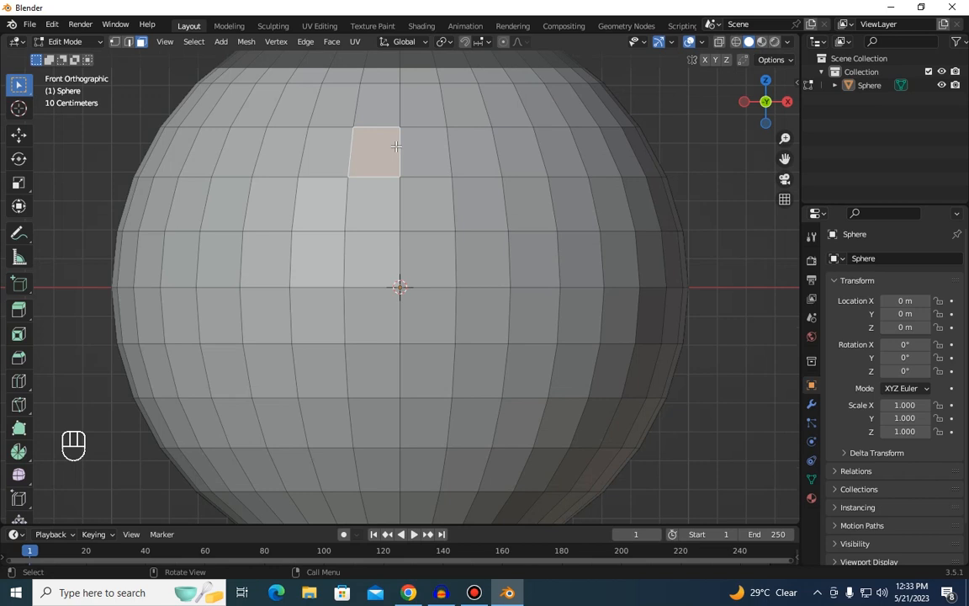
scroll(395, 147, down, 2)
key(y)
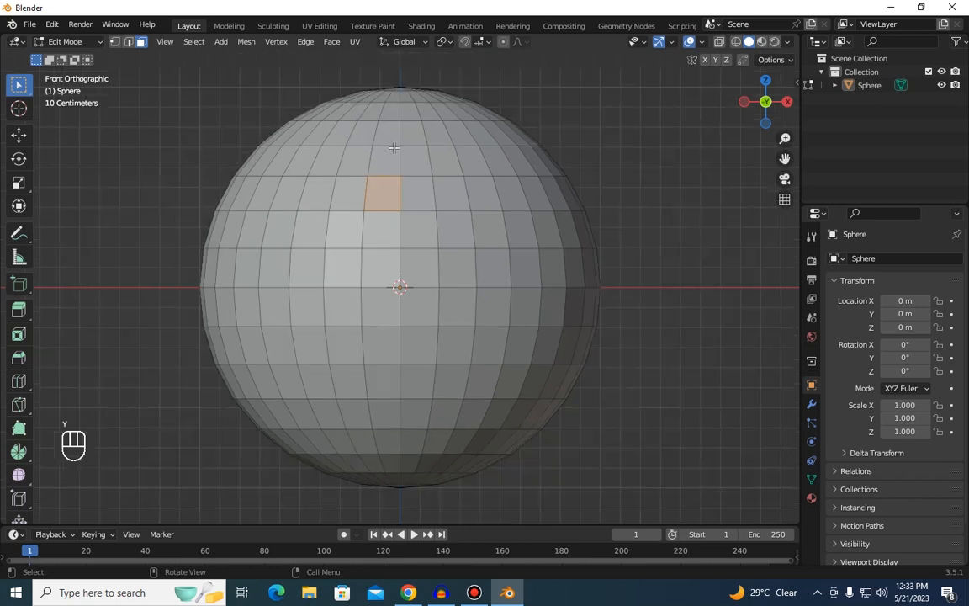
Step: Move the split face along X until it clears the sphere's left side, and orbit to view the opening
click(18, 135)
drag(438, 195, 196, 199)
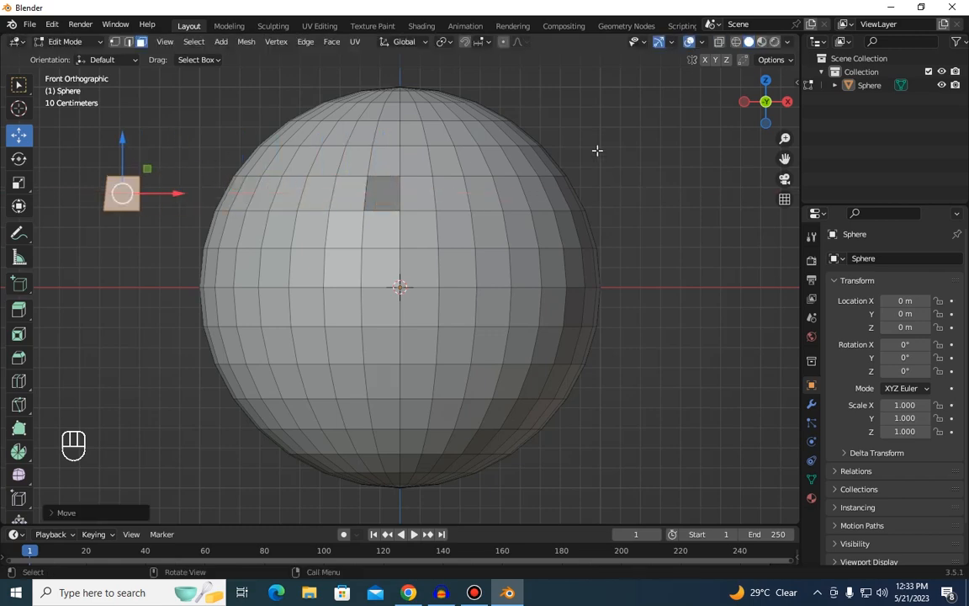
scroll(597, 150, up, 2)
drag(767, 104, 801, 111)
scroll(733, 122, down, 2)
Step: Delete the detached face beside the sphere using the Faces option
key(Delete)
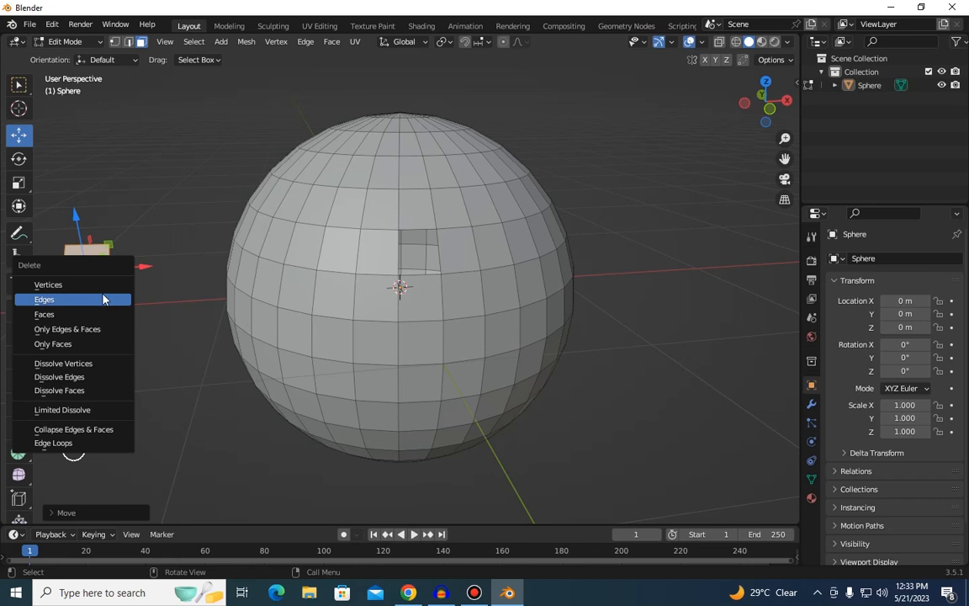
click(108, 299)
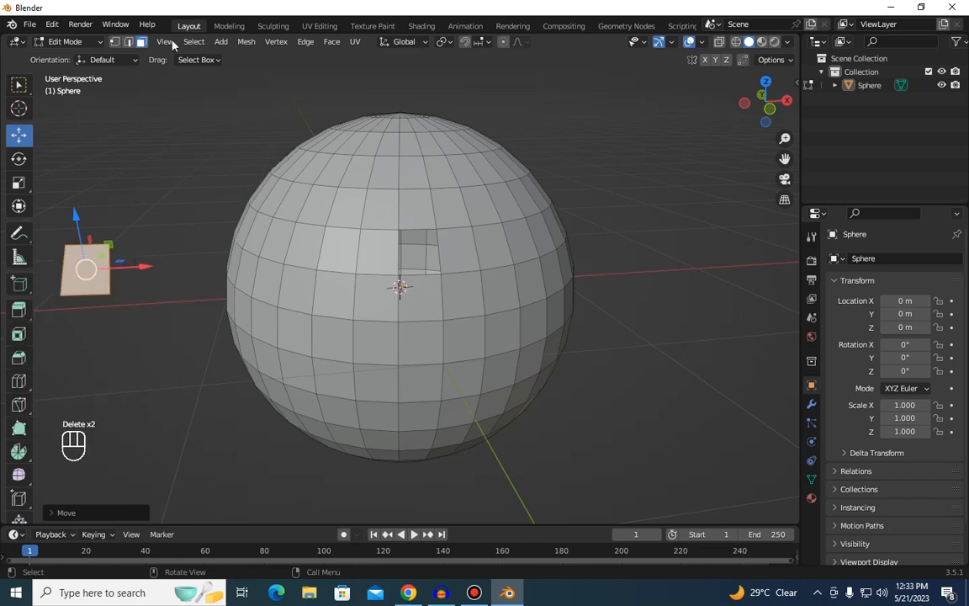
key(x)
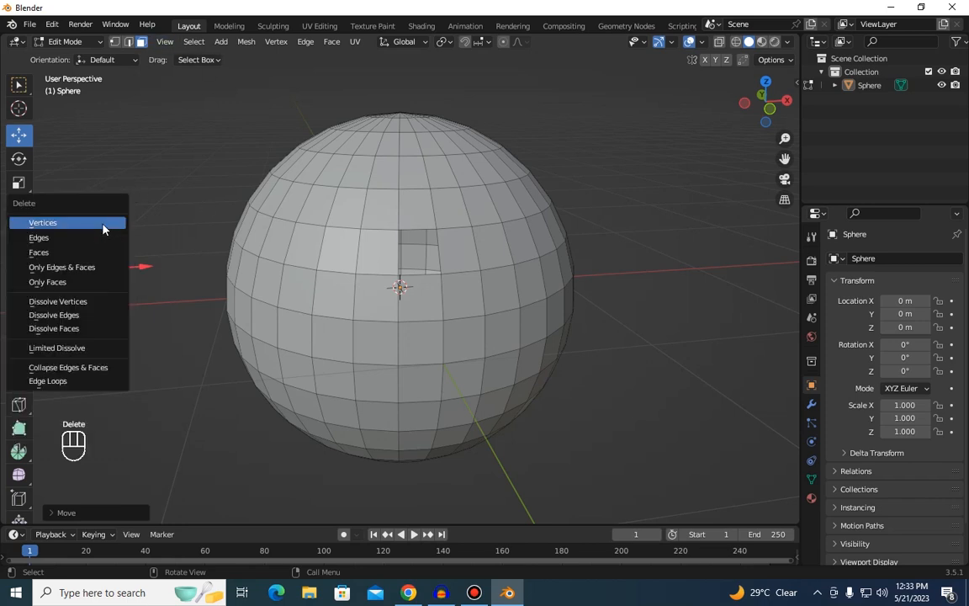
click(99, 255)
Step: In edge select mode, select the four border edges of the square hole, fill it with a face, and clear the selection
scroll(566, 204, up, 2)
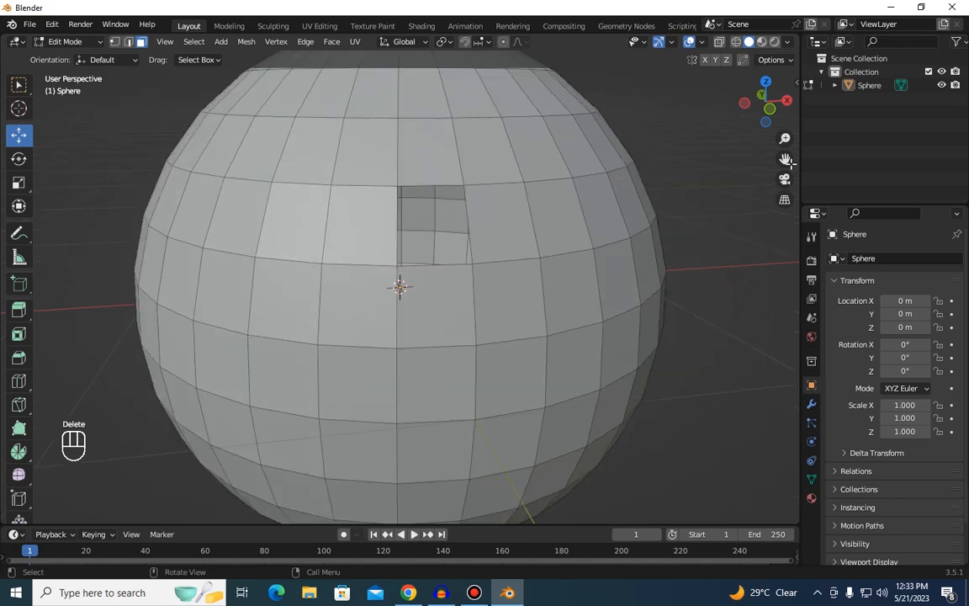
mouse_move(775, 110)
mouse_down()
mouse_move(745, 110)
mouse_move(765, 120)
mouse_up()
scroll(649, 186, up, 4)
click(134, 45)
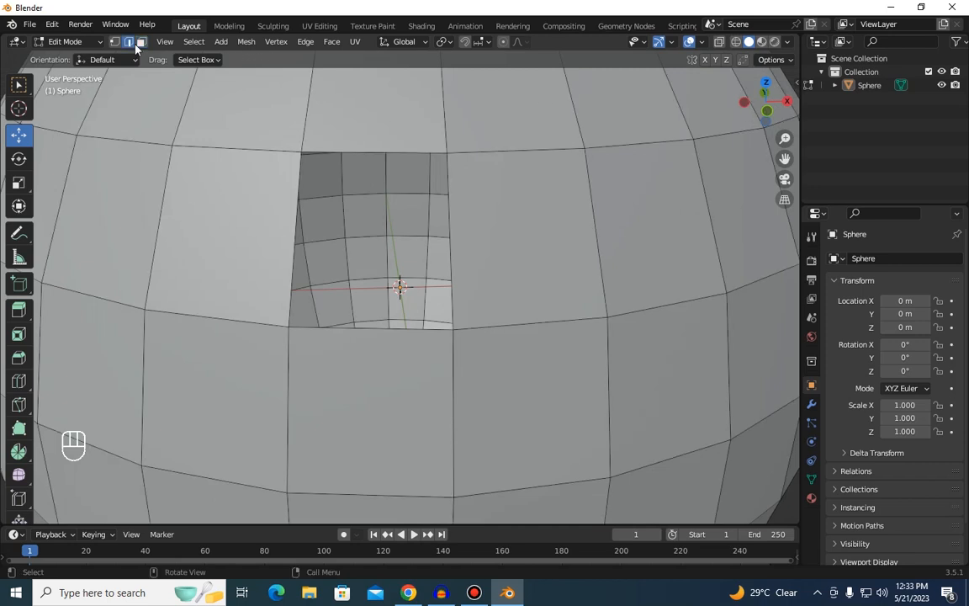
click(362, 152)
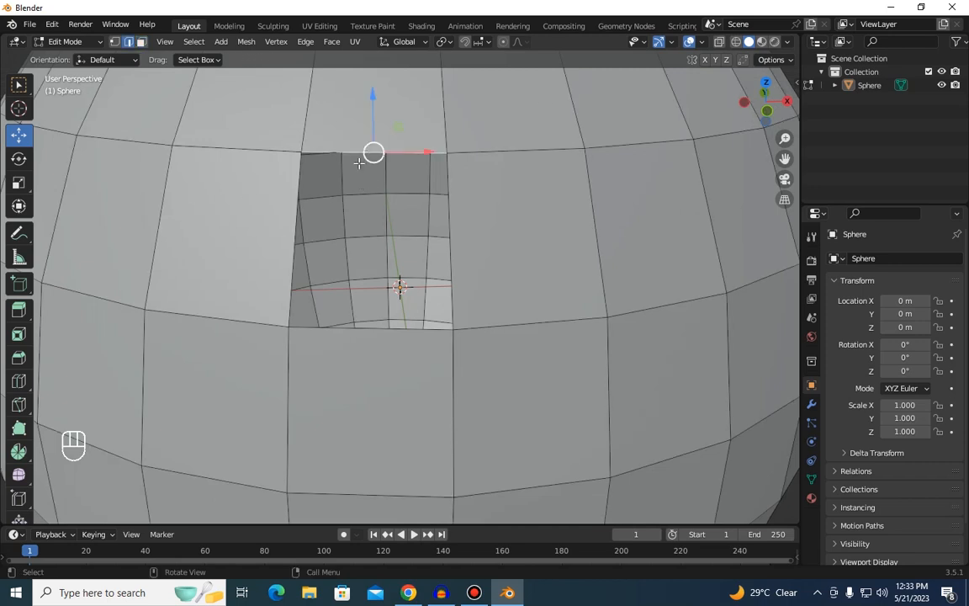
click(297, 229)
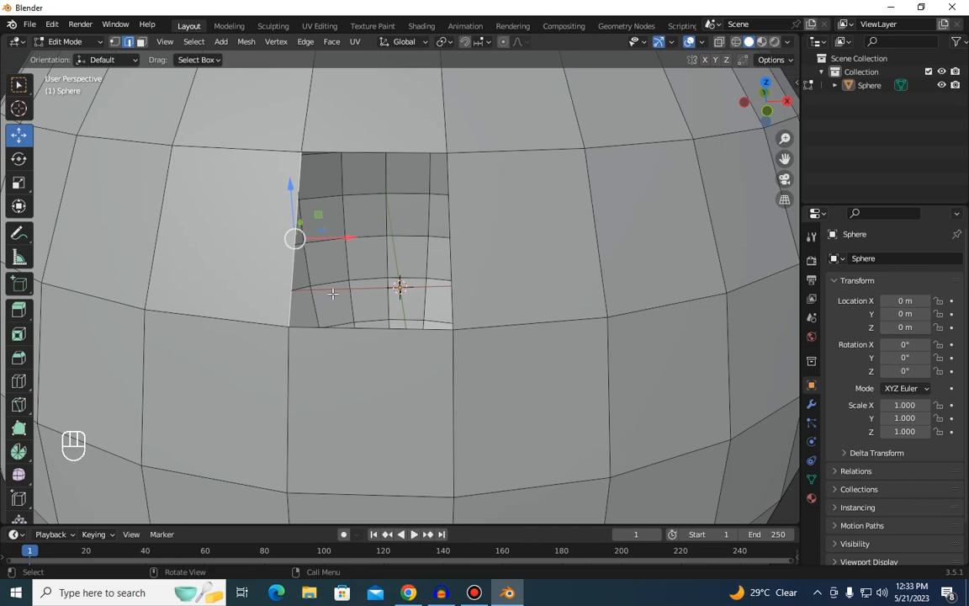
shift+click(358, 152)
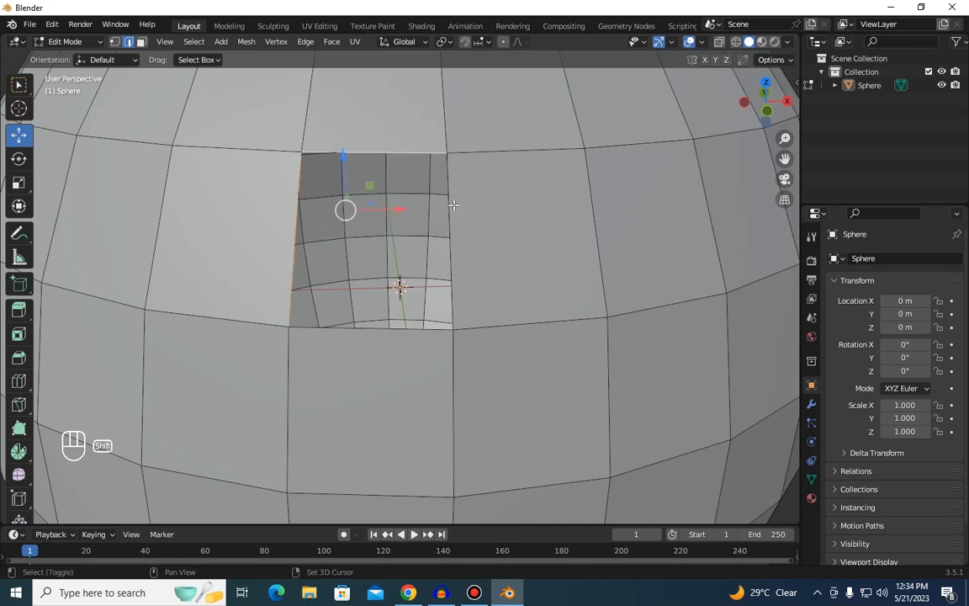
shift+click(448, 202)
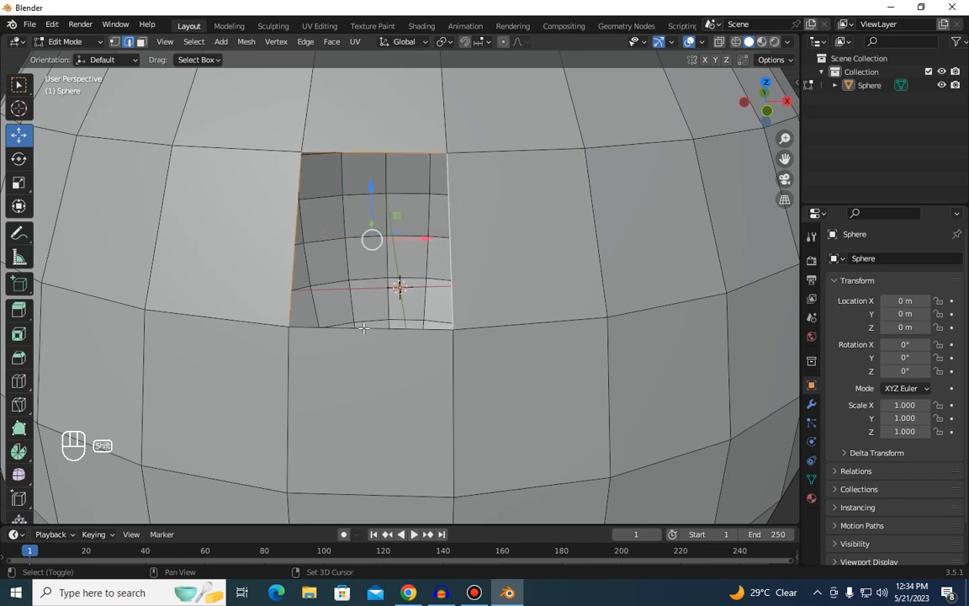
key(f)
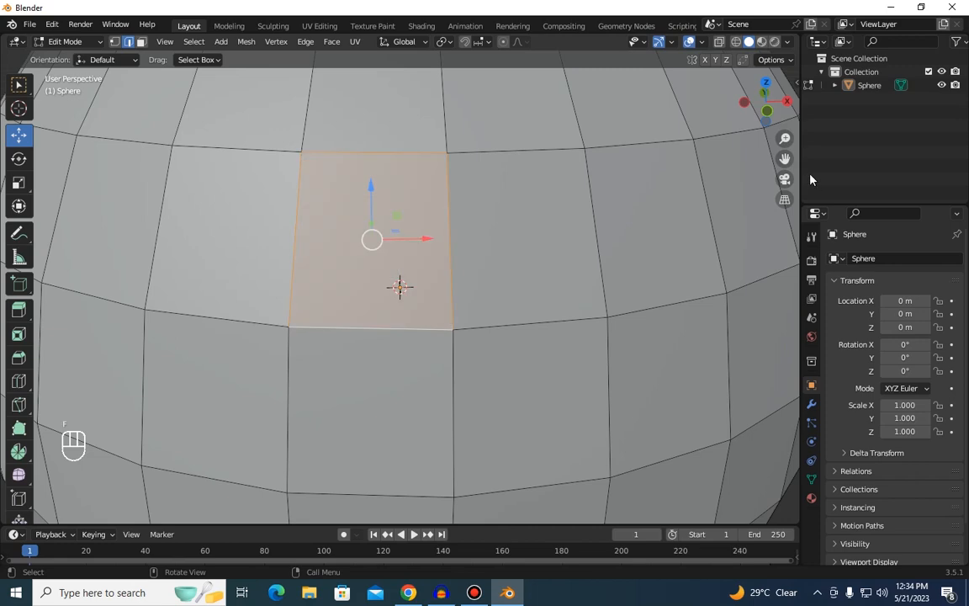
scroll(738, 169, down, 3)
click(685, 182)
mouse_move(768, 121)
mouse_down()
mouse_move(734, 121)
mouse_move(779, 116)
mouse_up()
scroll(617, 160, down, 3)
scroll(617, 160, up, 3)
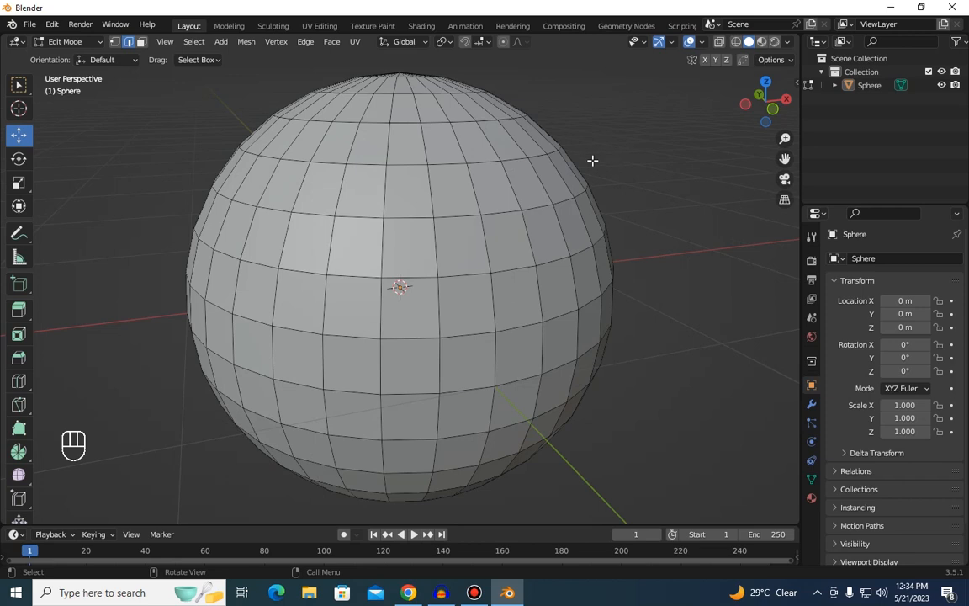
Step: Switch through vertex and edge select modes, ending in face select mode
click(114, 42)
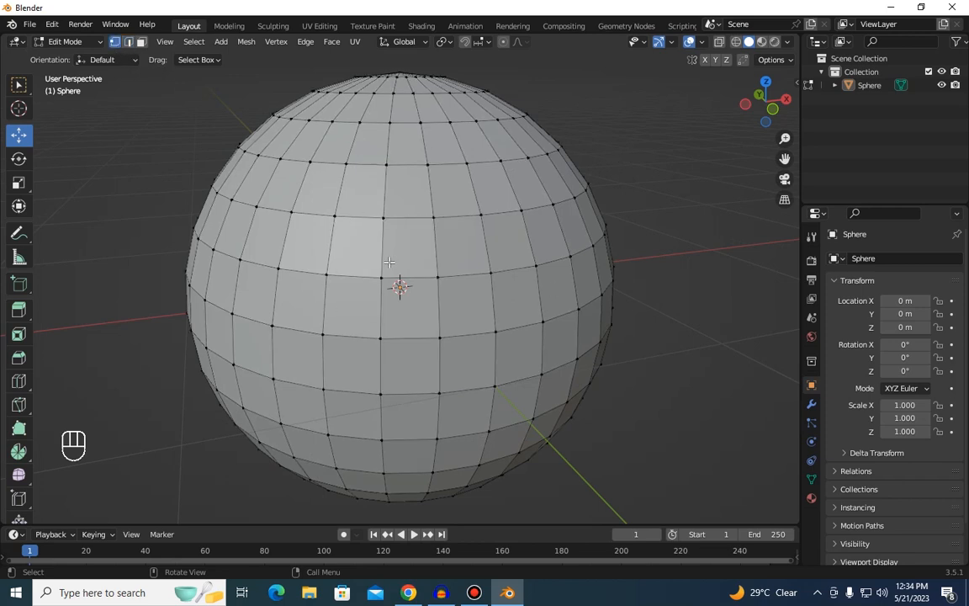
click(129, 42)
click(128, 42)
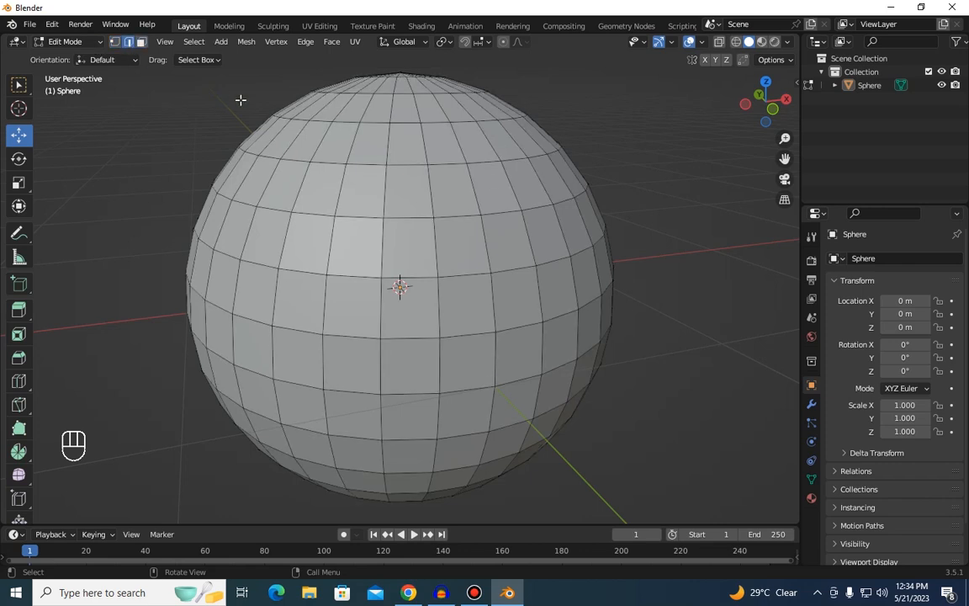
click(143, 43)
scroll(168, 218, down, 2)
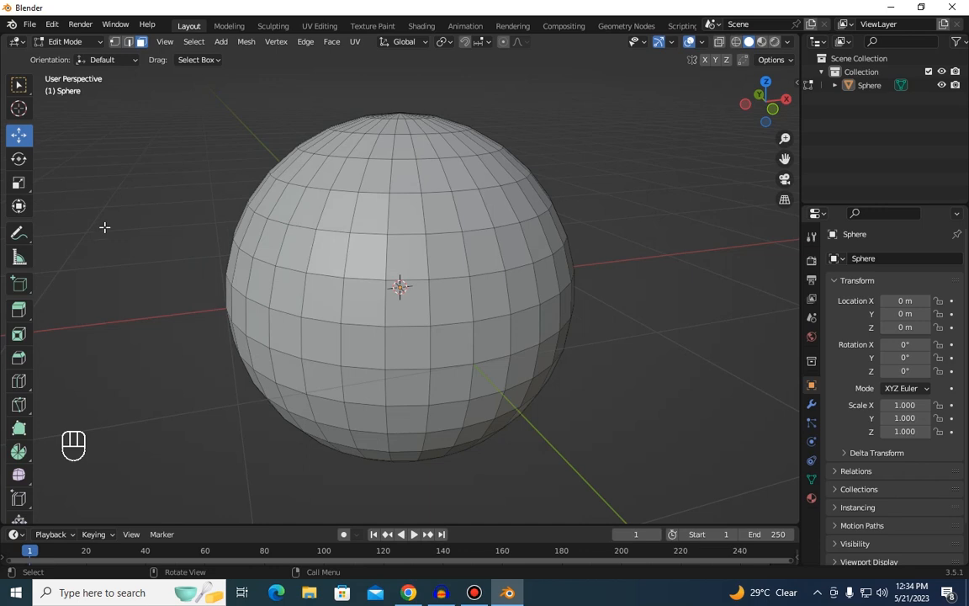
Step: Go to front view and box-select the faces around the sphere's top pole
click(28, 322)
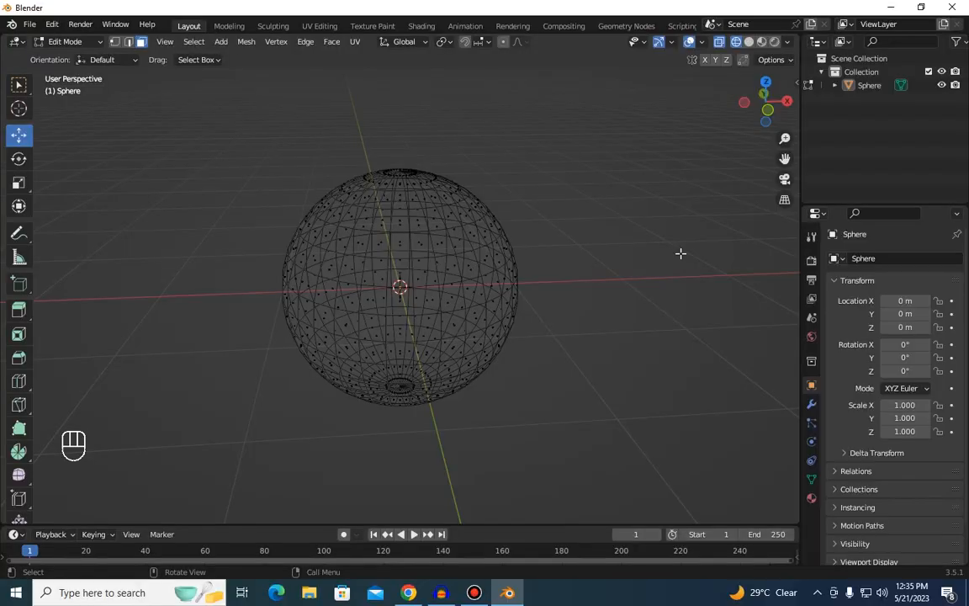
key(grave)
click(583, 205)
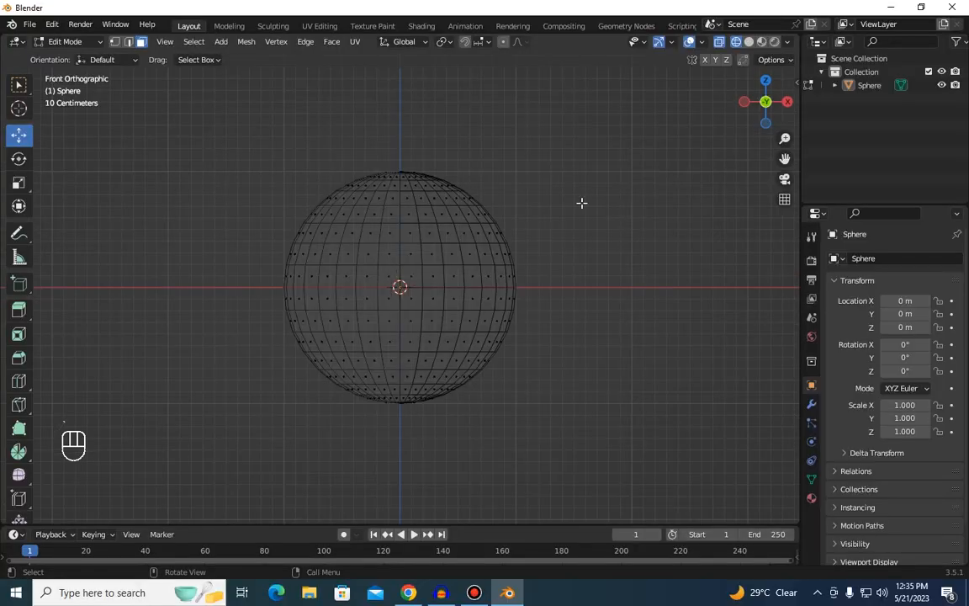
drag(327, 124, 475, 196)
Step: Switch to solid shading and check the selected top faces from an angle and from above, ending in front view
click(749, 42)
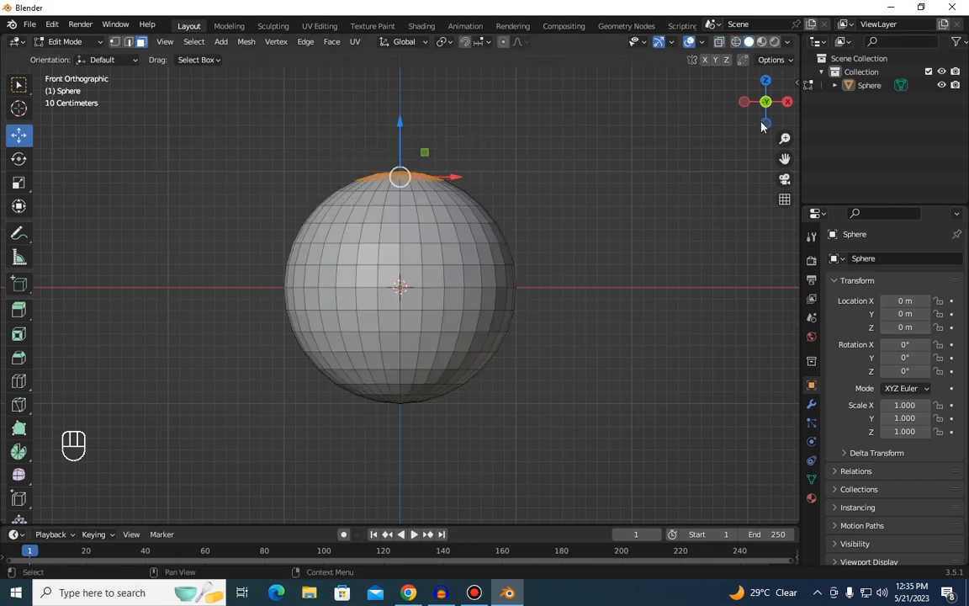
drag(761, 102, 731, 108)
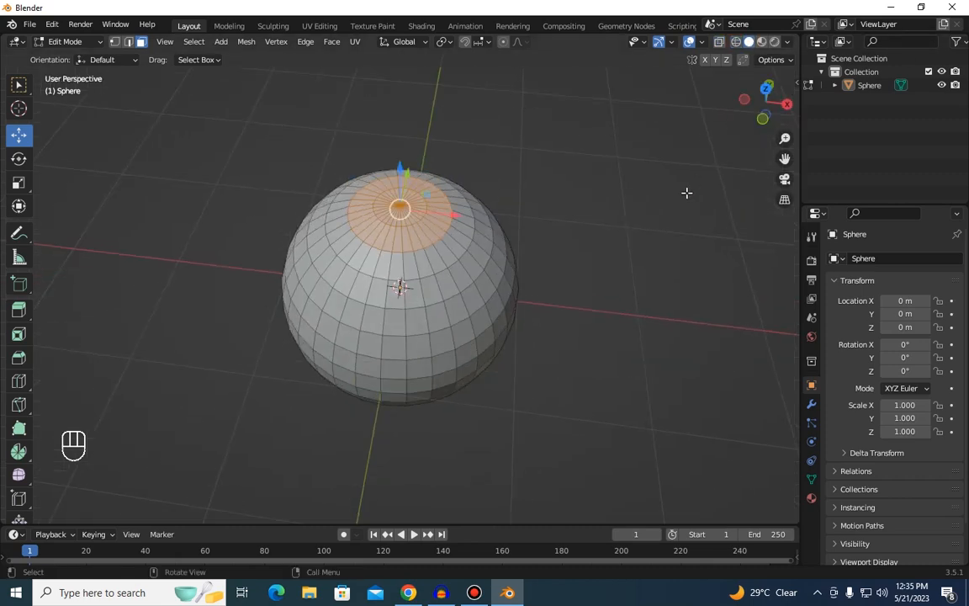
key(grave)
click(684, 121)
scroll(590, 230, up, 4)
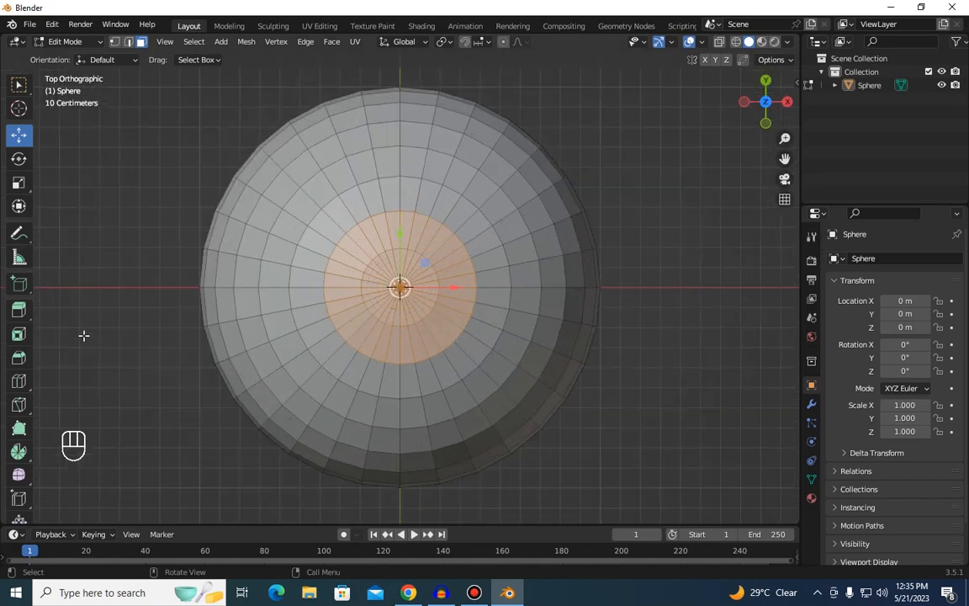
key(grave)
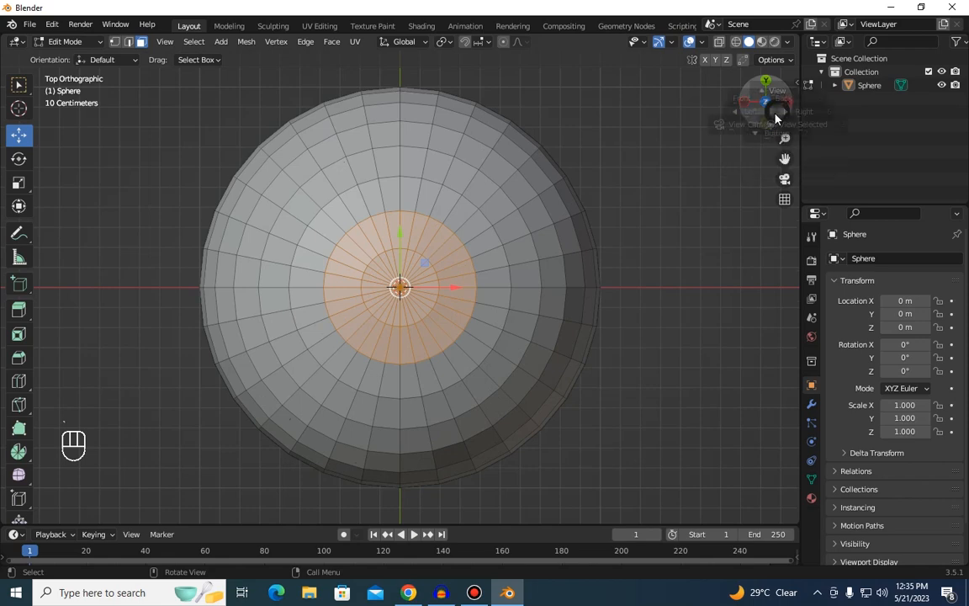
click(709, 64)
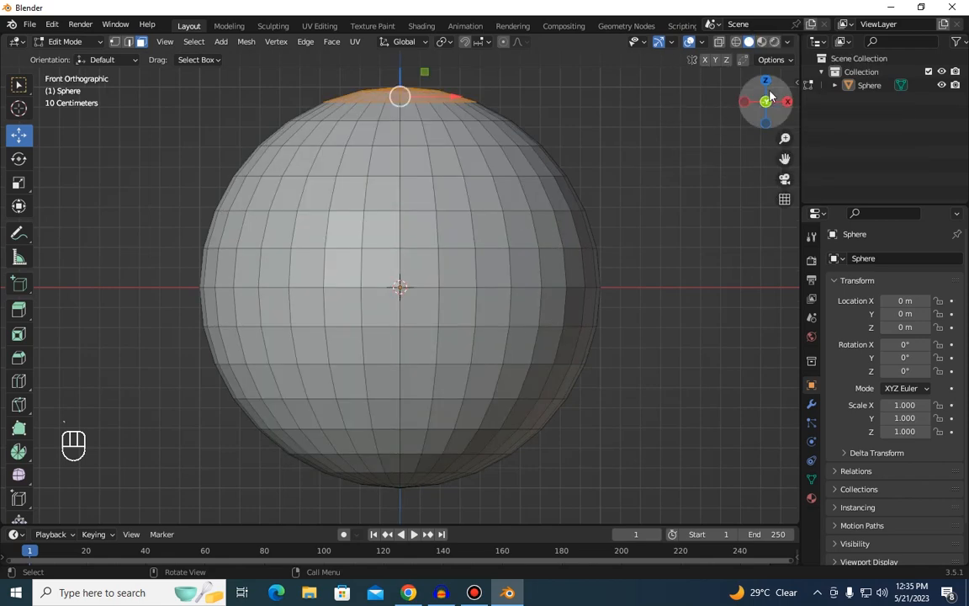
scroll(688, 128, down, 2)
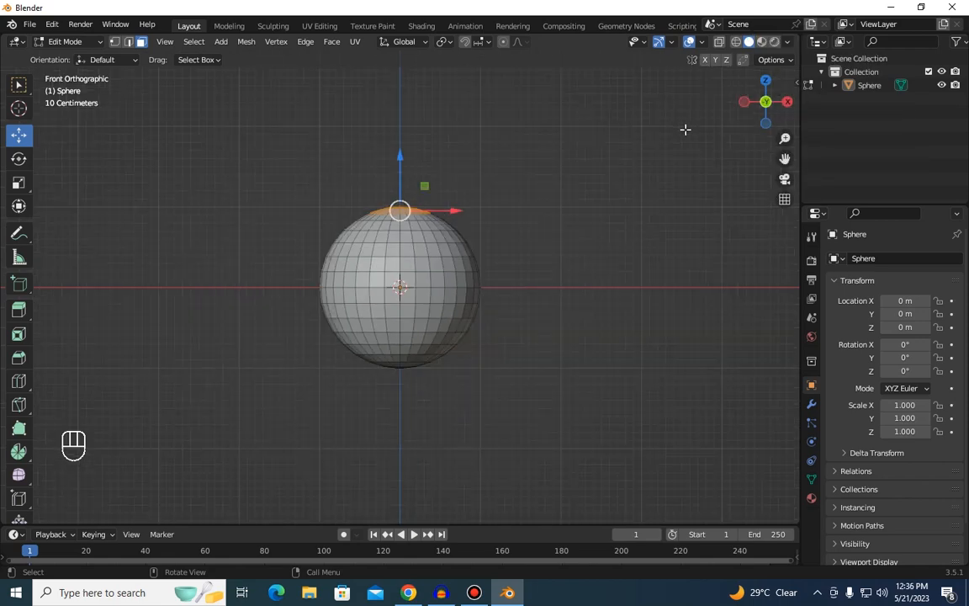
Step: Extrude the selected top faces upward along Z to form a neck, and inspect the shape from several angles
key(e)
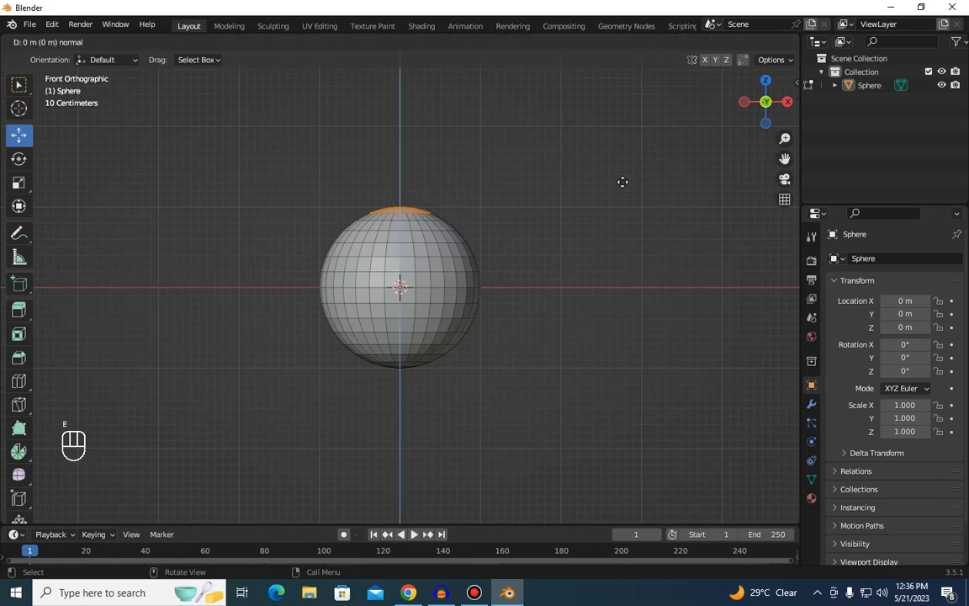
key(z)
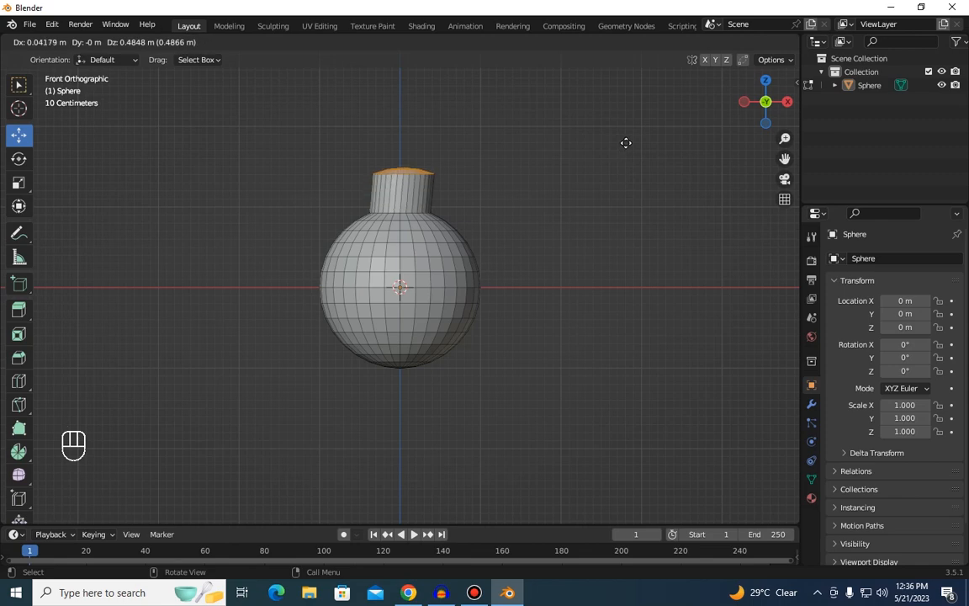
click(621, 150)
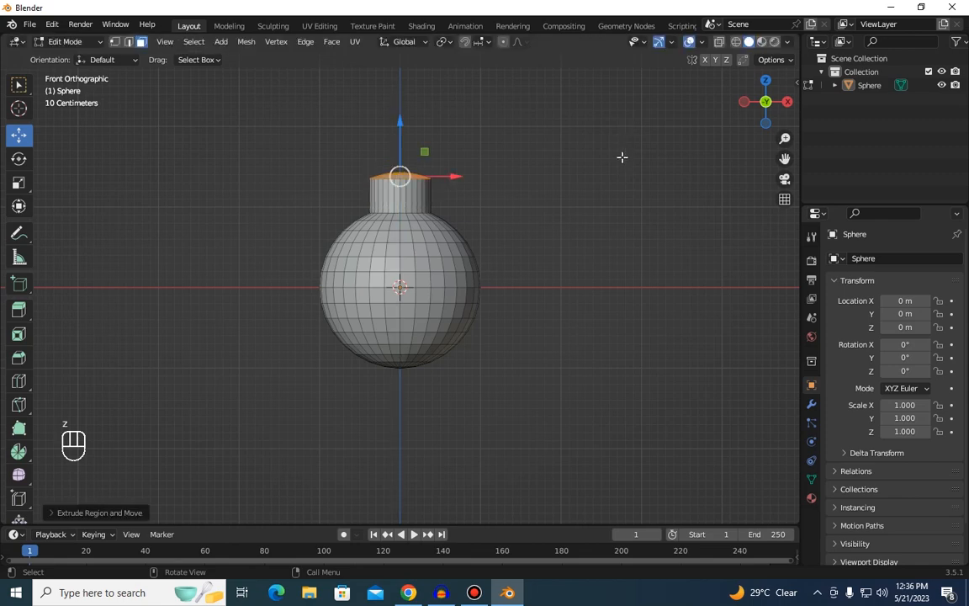
drag(767, 103, 757, 177)
scroll(653, 139, up, 4)
drag(767, 100, 884, 53)
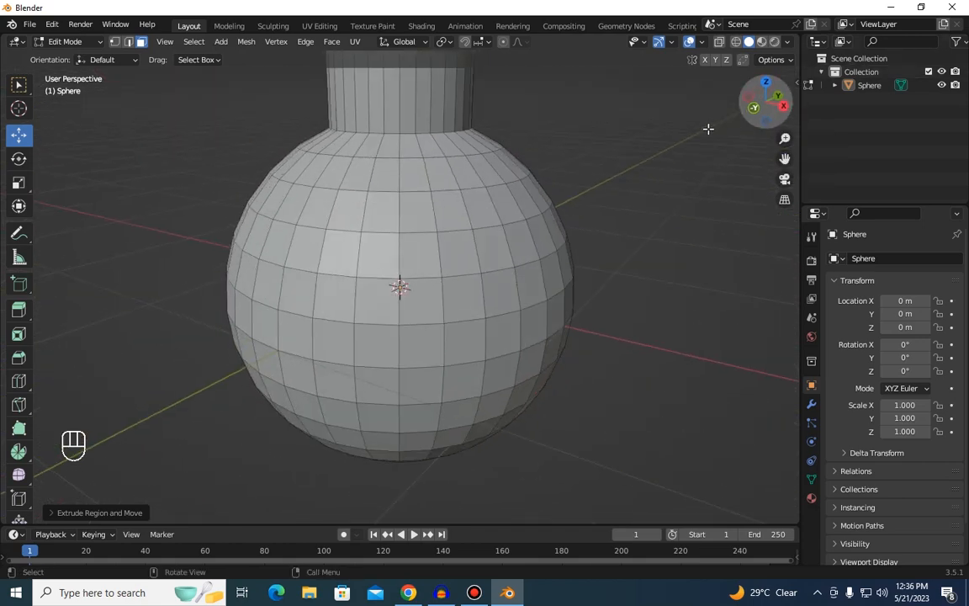
scroll(631, 118, down, 2)
drag(770, 99, 774, 116)
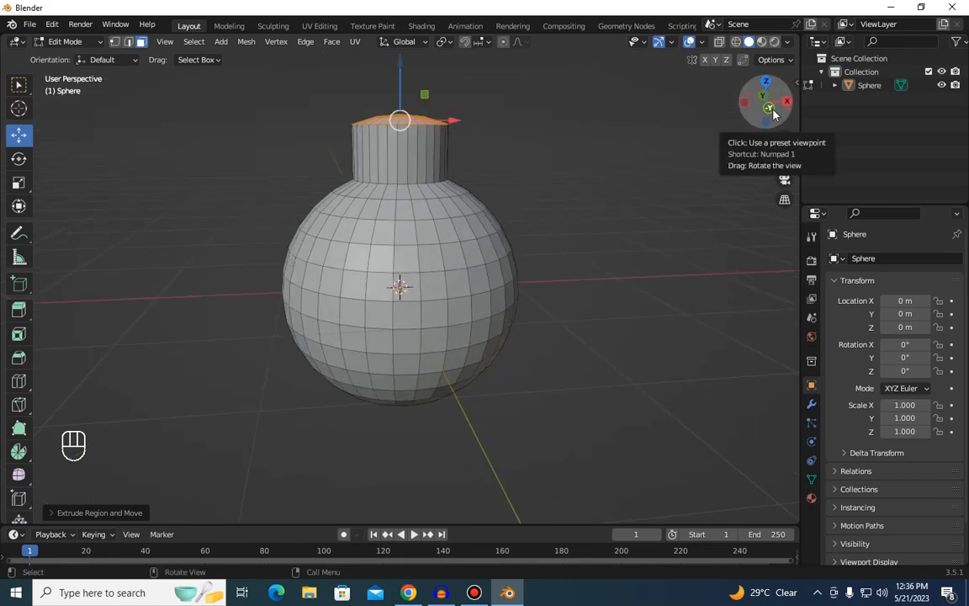
Step: Inset the selected faces on top of the neck individually, with a thickness of about 0.01 m
drag(771, 116, 773, 195)
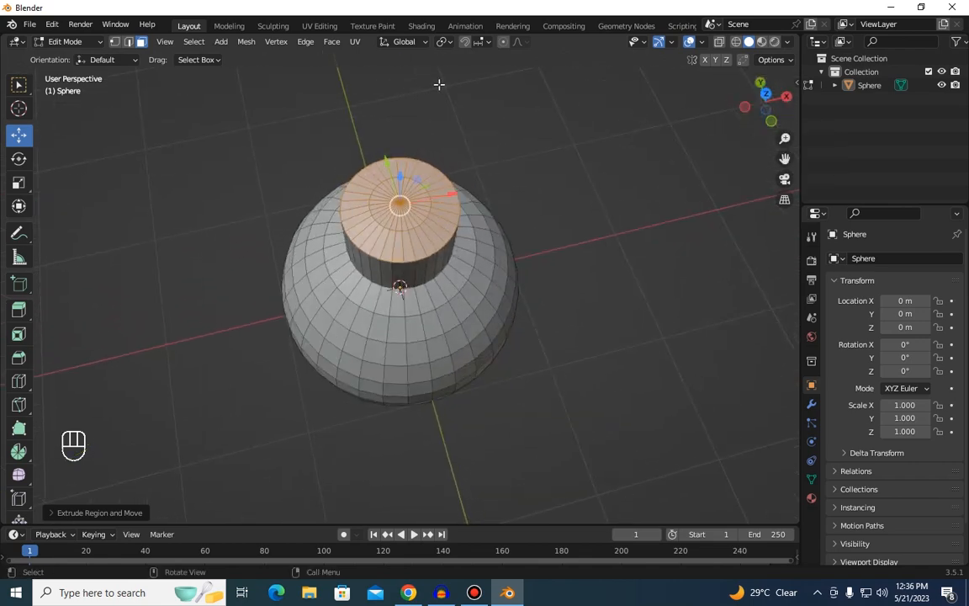
scroll(440, 85, up, 2)
drag(770, 101, 772, 131)
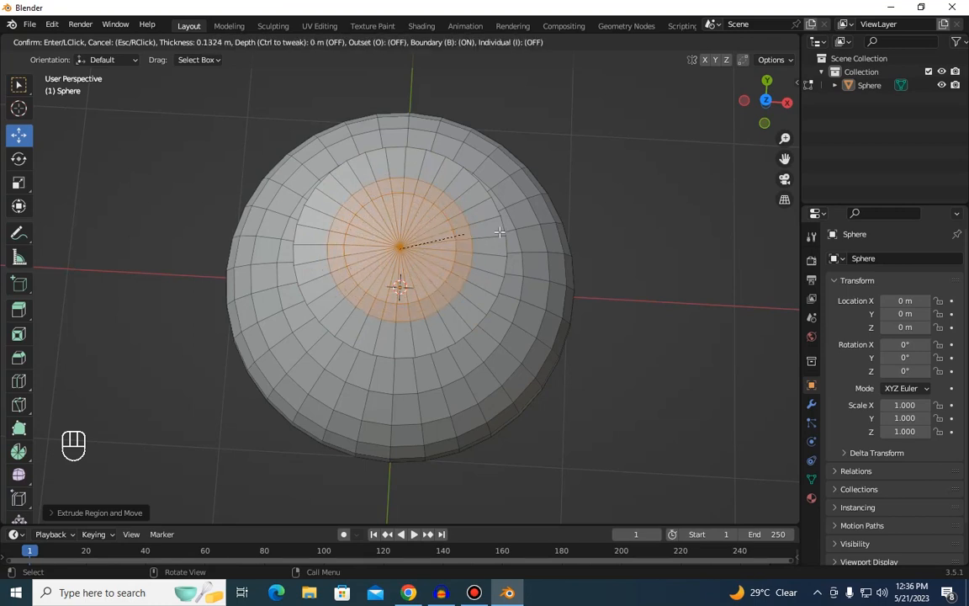
key(i)
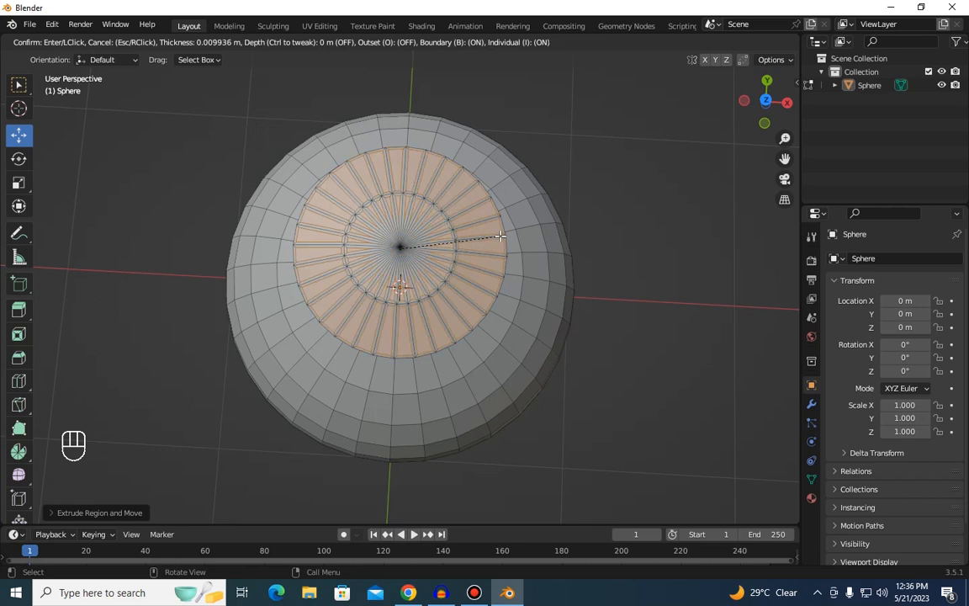
click(501, 236)
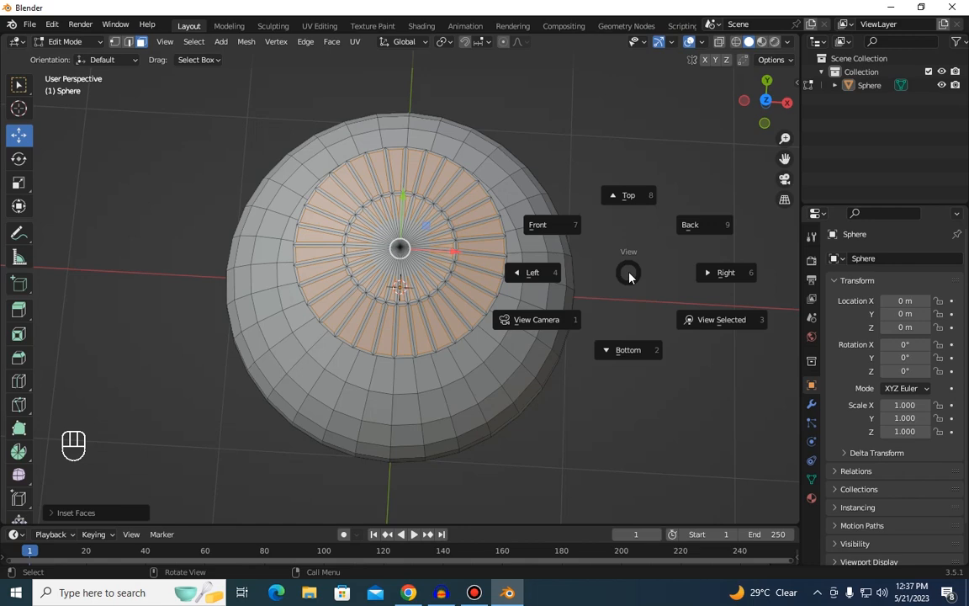
Step: Extrude the inset top faces slightly upward along global Z, about 0.014 m, in front view
click(576, 235)
scroll(599, 205, down, 2)
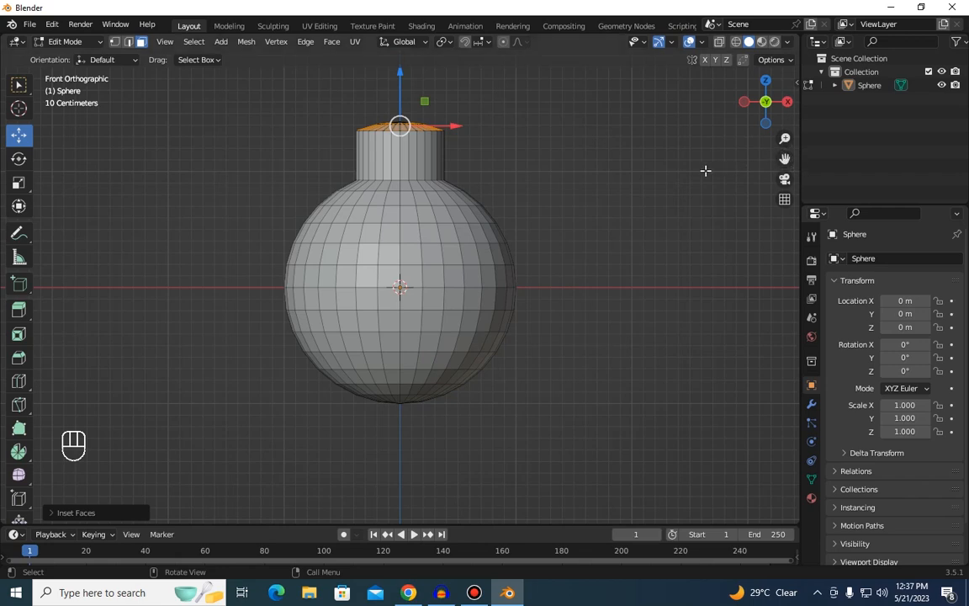
drag(762, 103, 771, 154)
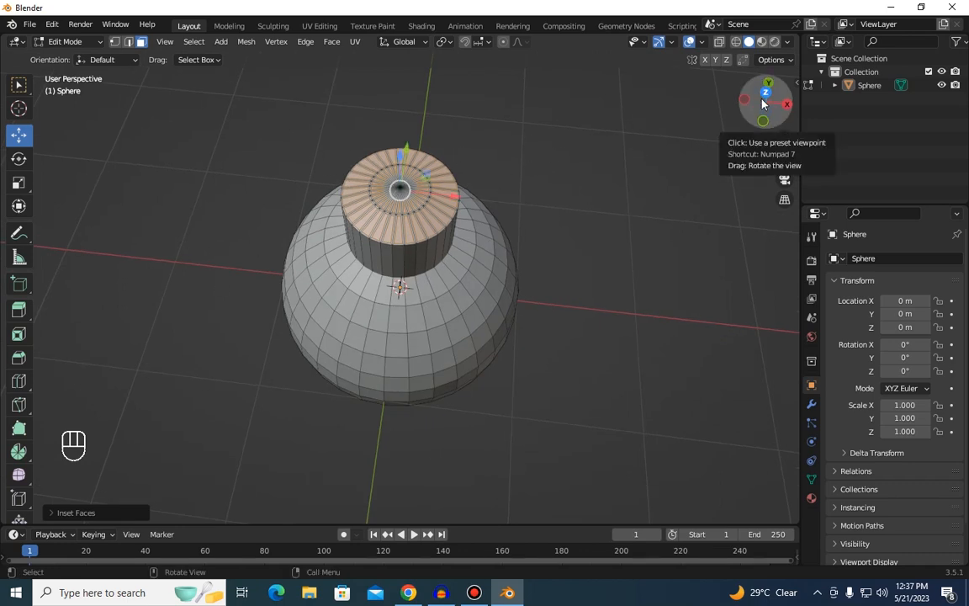
key(grave)
click(711, 83)
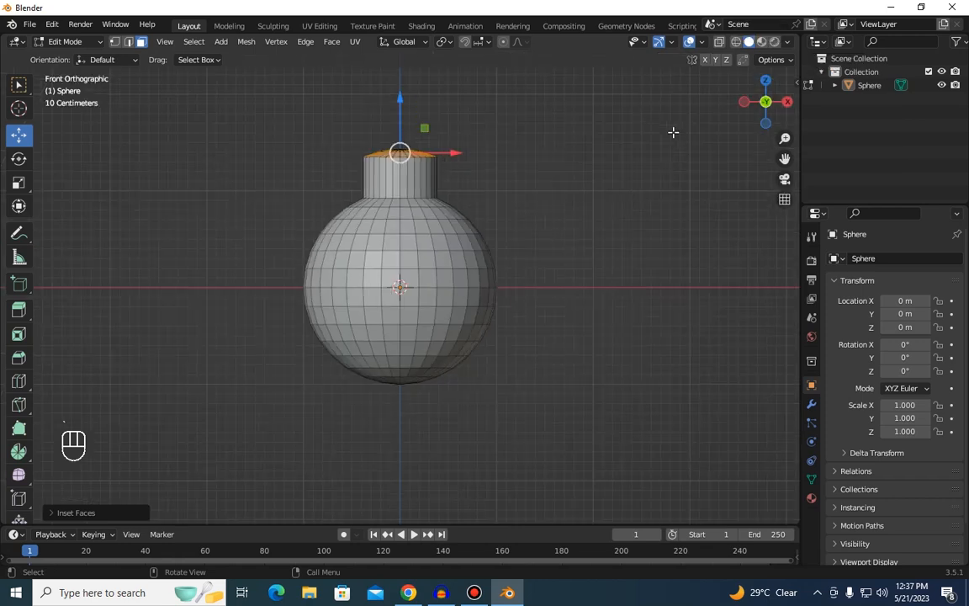
key(e)
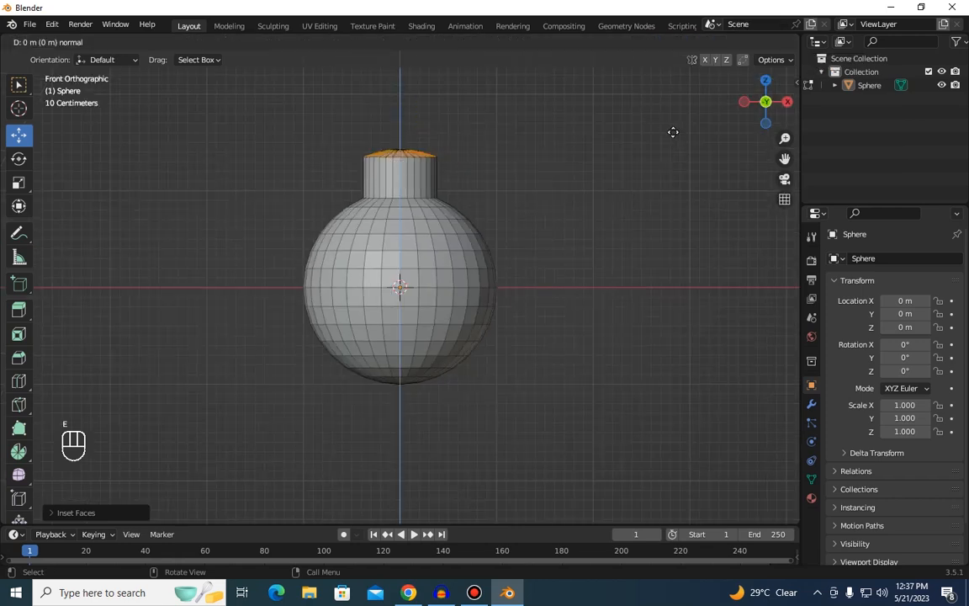
key(z)
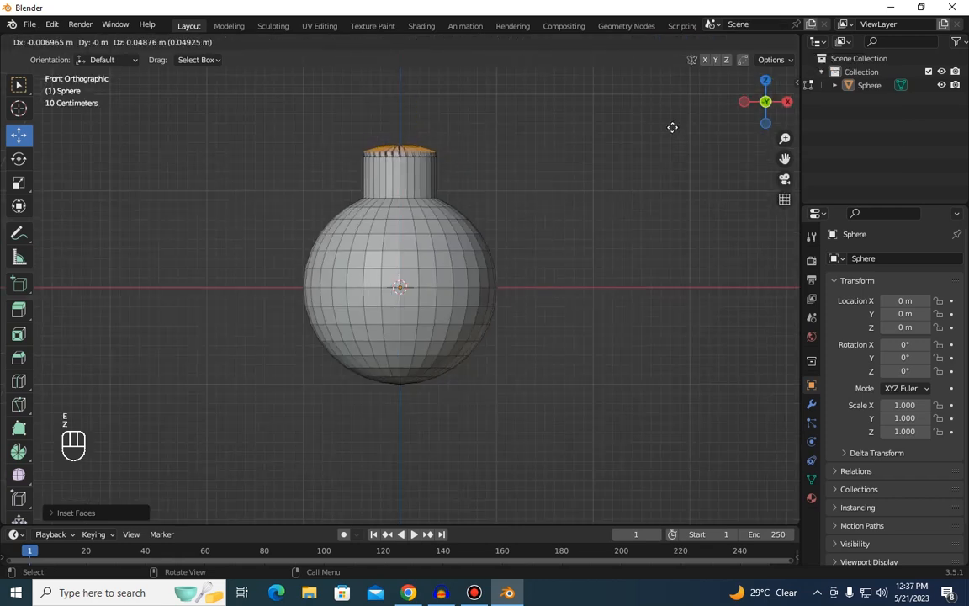
key(z)
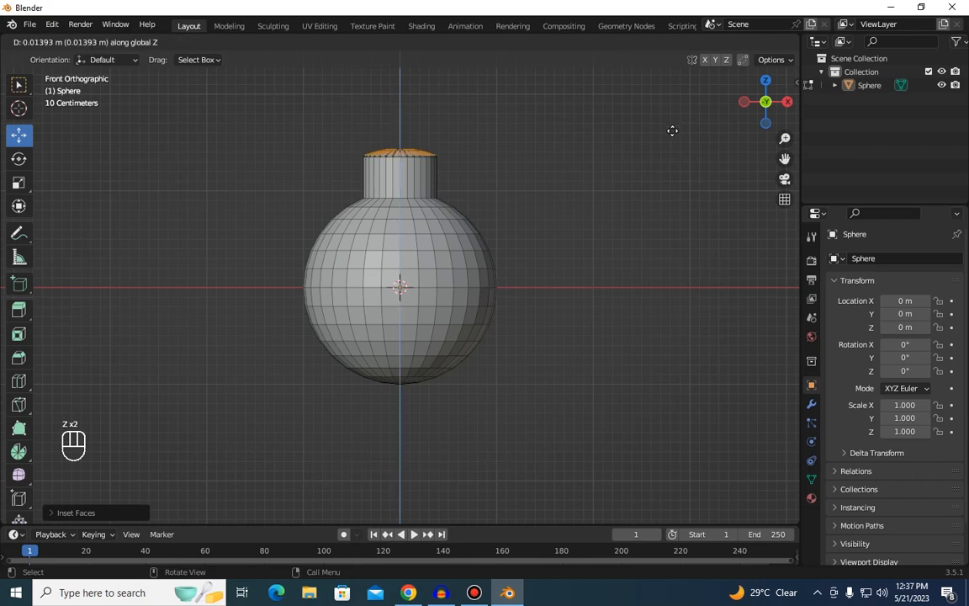
click(672, 131)
Step: Examine the extruded segments on the neck's top from above and at an angle
drag(688, 102, 700, 110)
scroll(701, 110, up, 2)
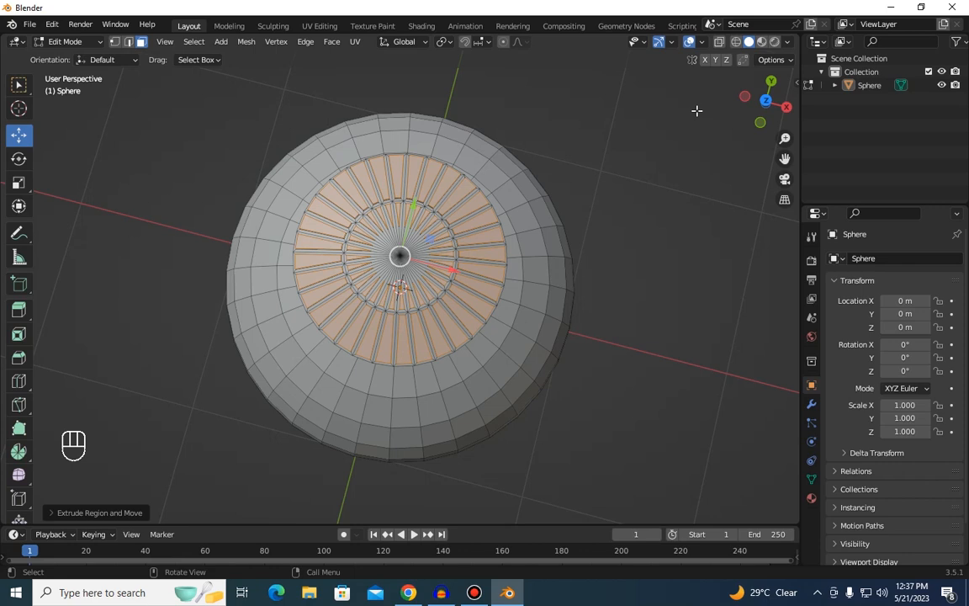
scroll(696, 110, up, 2)
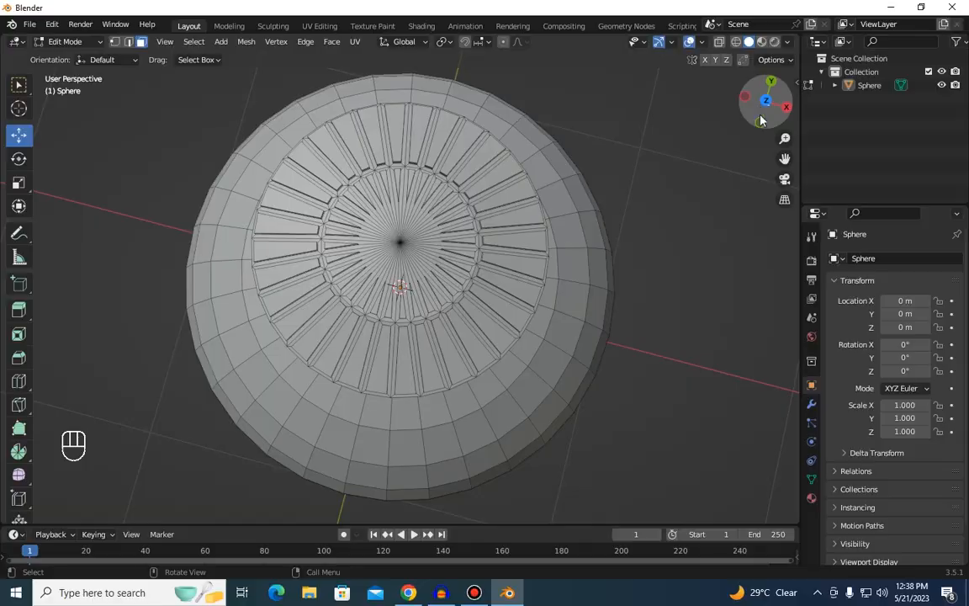
drag(686, 114, 845, 147)
scroll(746, 130, down, 3)
scroll(445, 192, up, 3)
scroll(452, 204, down, 3)
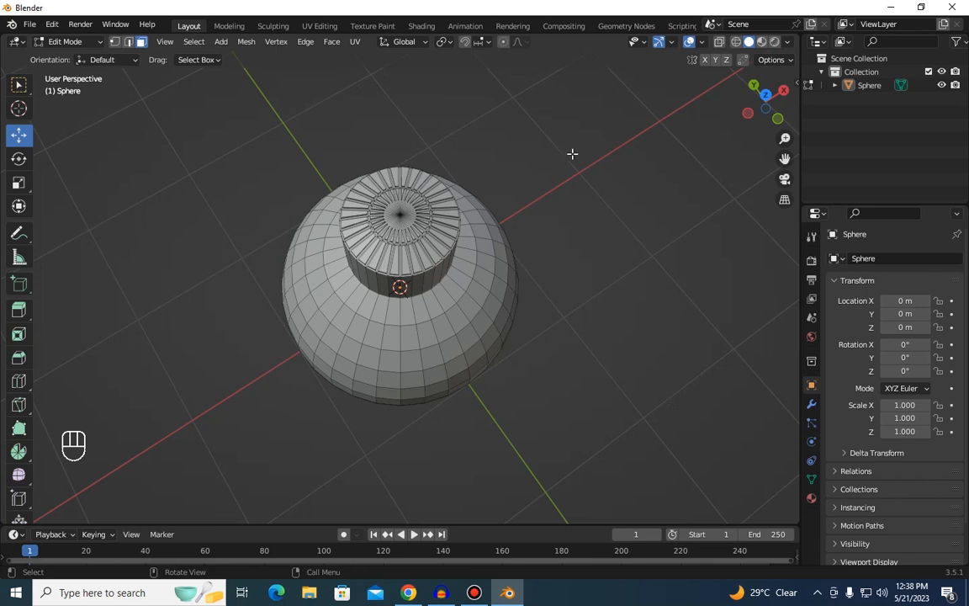
Step: Undo the inset and the extrusions back to the plain sphere without a neck
key(ctrl+z)
key(ctrl+z)
key(ctrl+z)
key(ctrl+z)
key(ctrl+z)
key(ctrl+z)
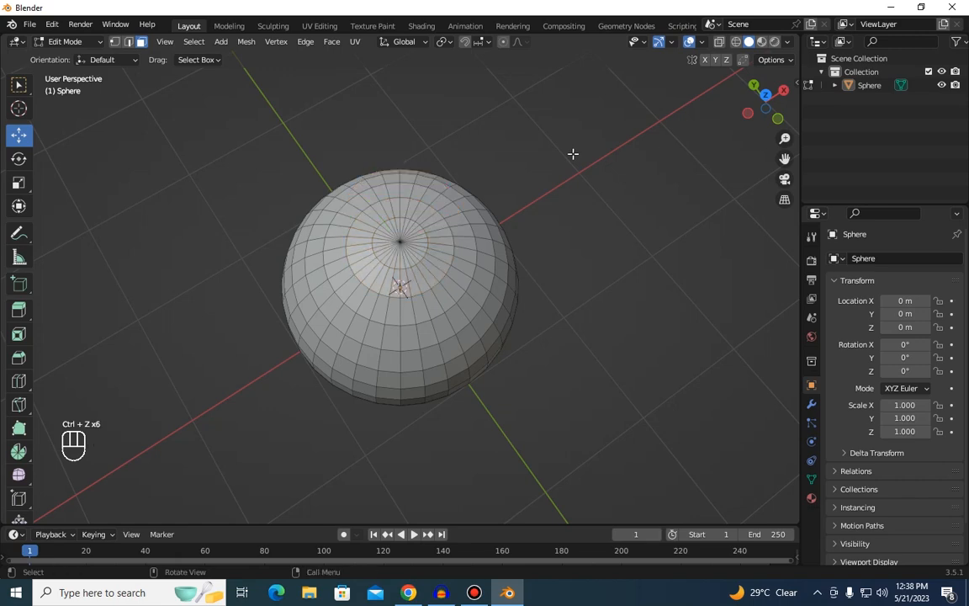
Step: Box-select the whole sphere in front view and apply Checker Deselect to the selection
key(grave)
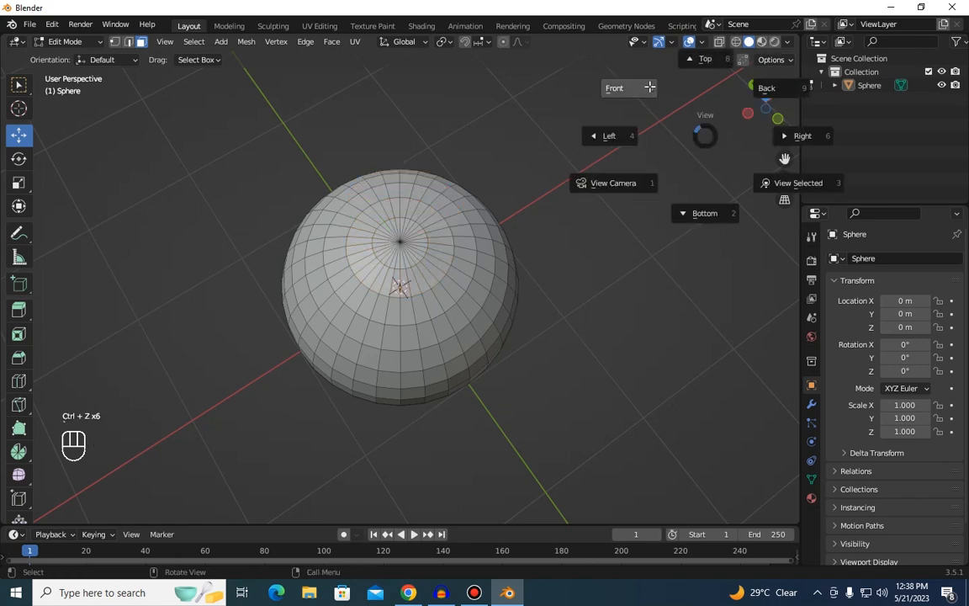
click(629, 118)
drag(211, 112, 884, 543)
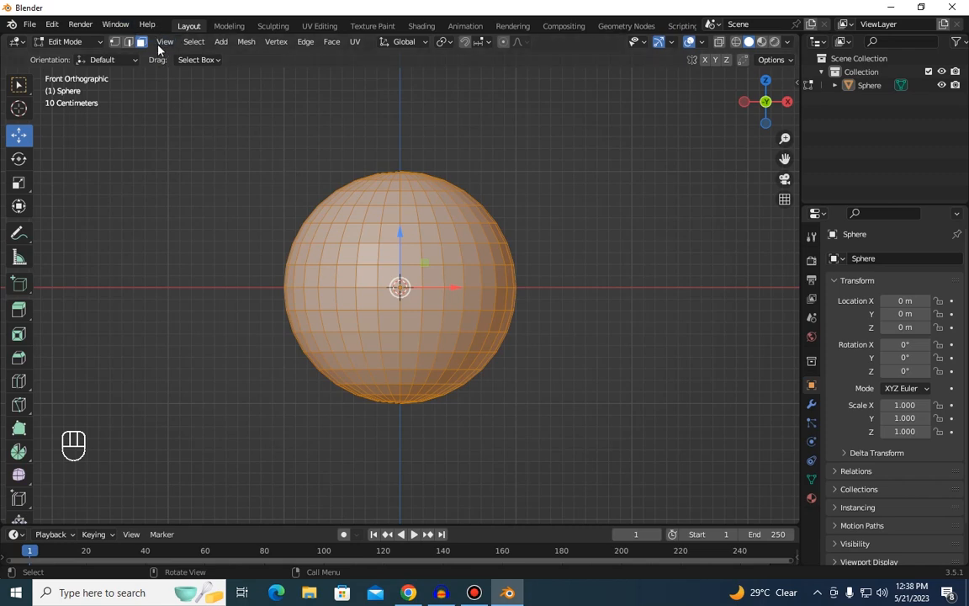
click(162, 44)
click(160, 46)
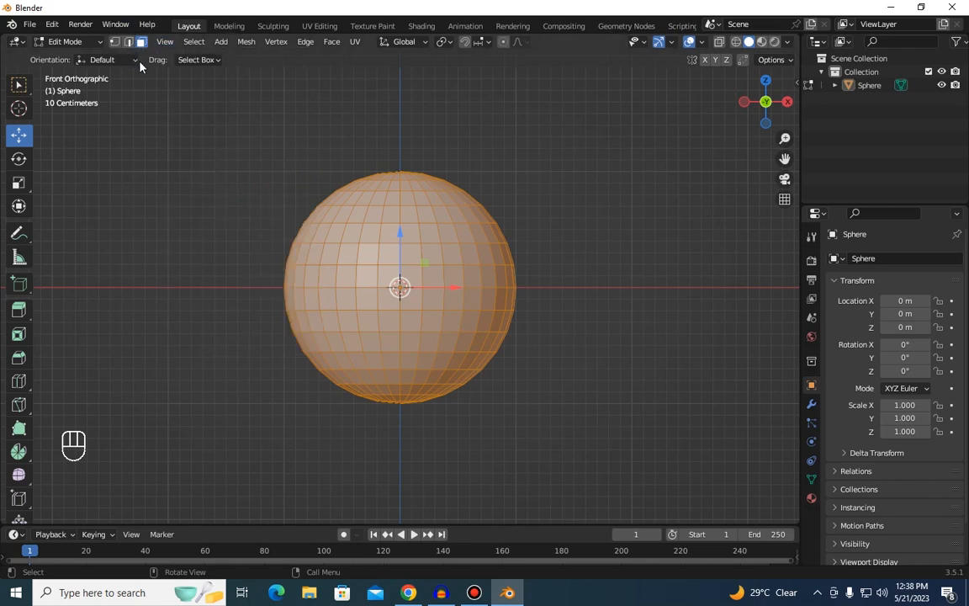
click(206, 61)
click(196, 43)
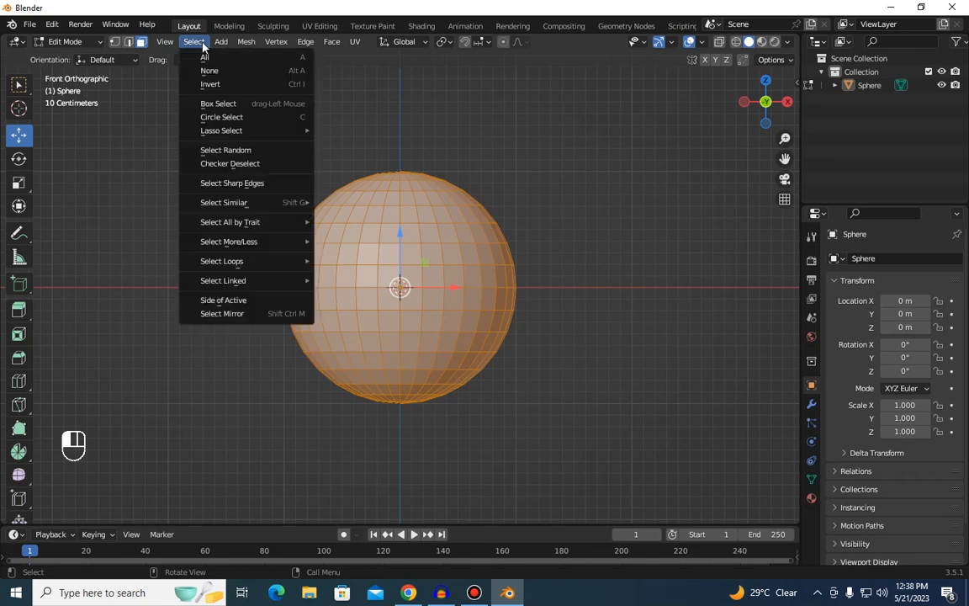
click(230, 164)
Step: View the checker selection up close and at an angle, and switch to wireframe shading
scroll(636, 203, up, 2)
mouse_move(766, 102)
mouse_down()
mouse_move(593, 131)
mouse_move(590, 220)
mouse_move(744, 219)
mouse_move(733, 200)
mouse_move(699, 195)
mouse_move(733, 148)
mouse_move(736, 71)
mouse_move(564, 96)
mouse_move(807, 121)
mouse_move(875, 106)
mouse_move(863, 93)
mouse_move(942, 96)
mouse_move(759, 114)
mouse_up()
scroll(760, 109, down, 3)
key(alt+z)
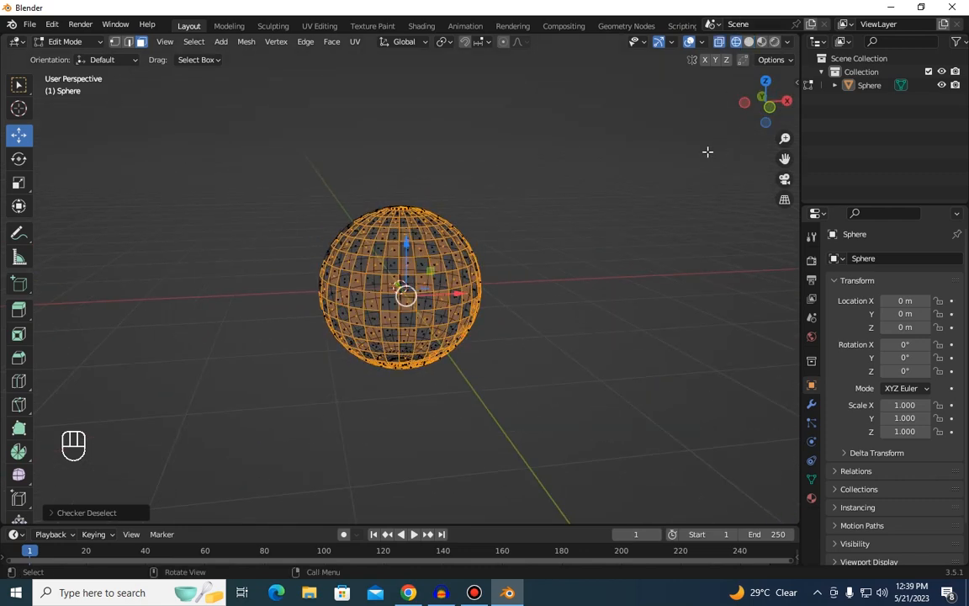
Step: Clear the checker selection and repeatedly select and deselect all of the sphere's faces in front view
click(281, 180)
drag(765, 105, 765, 107)
key(grave)
click(446, 261)
key(a)
key(alt+a)
key(a)
key(a)
key(a)
key(a)
key(a)
key(a)
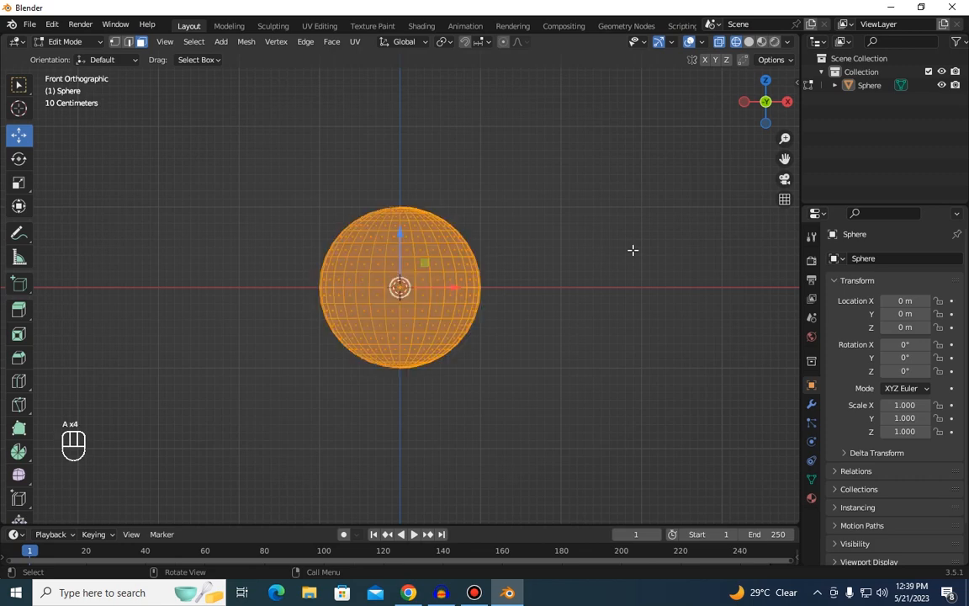
key(a)
key(a)
key(a)
key(a)
key(a)
key(a)
key(a)
key(a)
key(a)
key(a)
key(a)
key(a)
key(a)
key(a)
key(a)
key(a)
key(a)
Step: Box-select all the sphere's faces from the front, apply Checker Deselect in solid shading, and view the pattern from the side
drag(768, 111, 824, 130)
scroll(650, 158, down, 1)
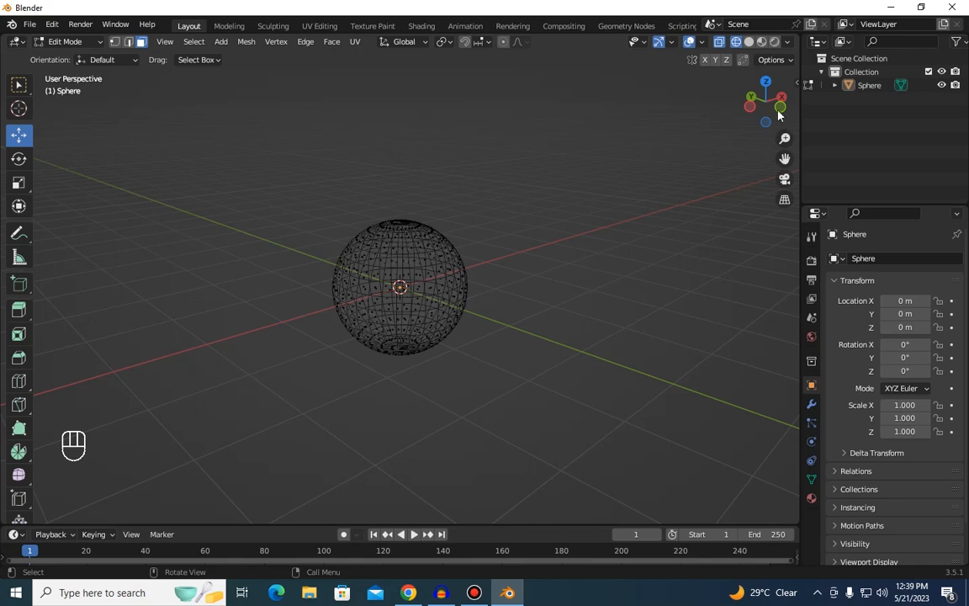
drag(778, 116, 755, 113)
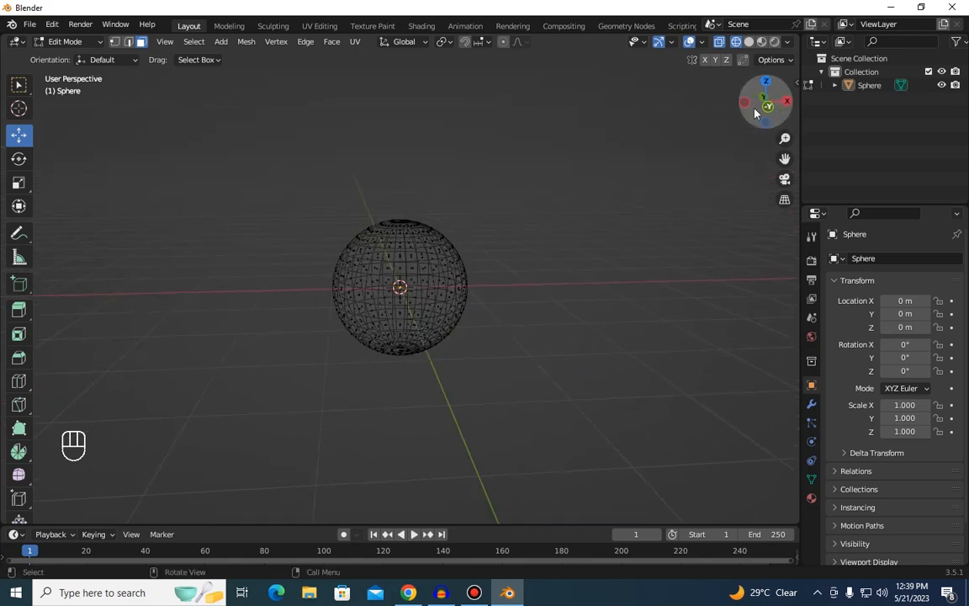
key(grave)
click(625, 56)
drag(231, 141, 681, 517)
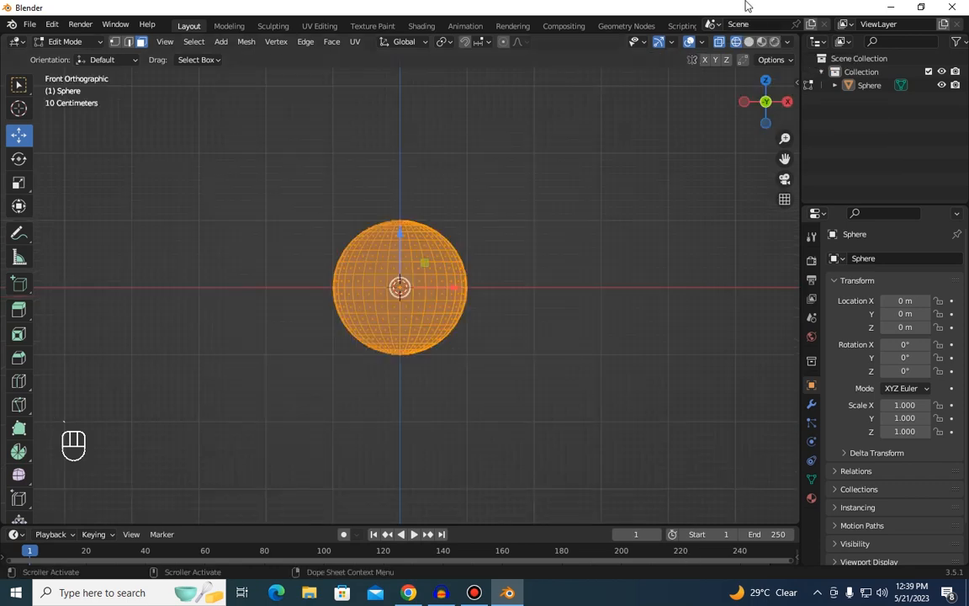
click(749, 41)
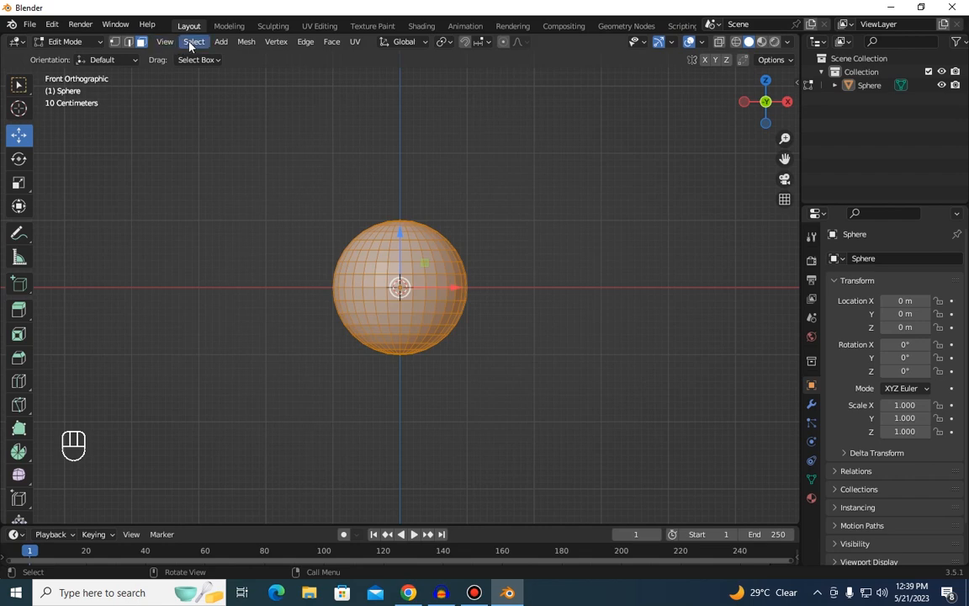
click(193, 42)
click(220, 148)
scroll(557, 190, up, 4)
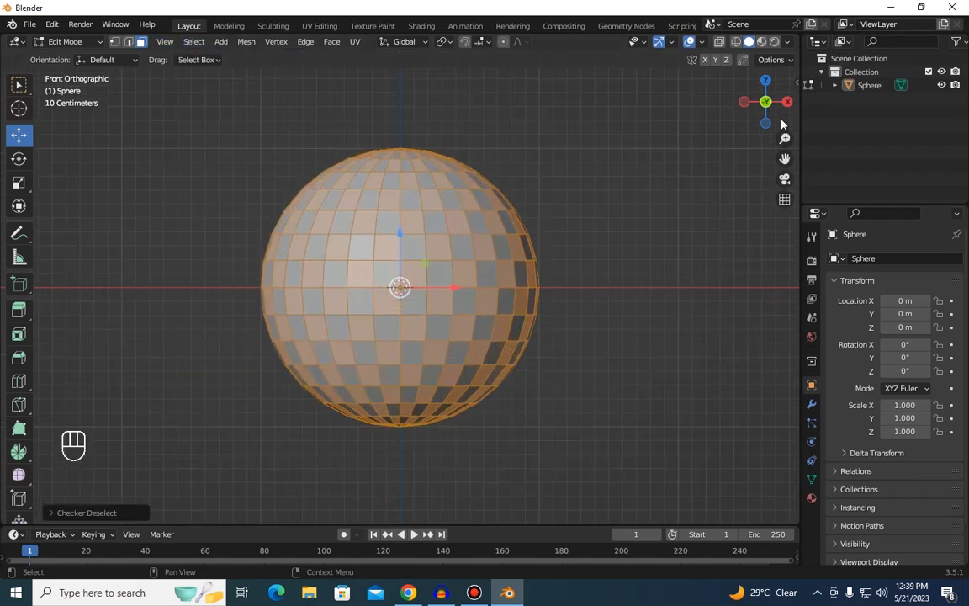
drag(774, 114, 674, 156)
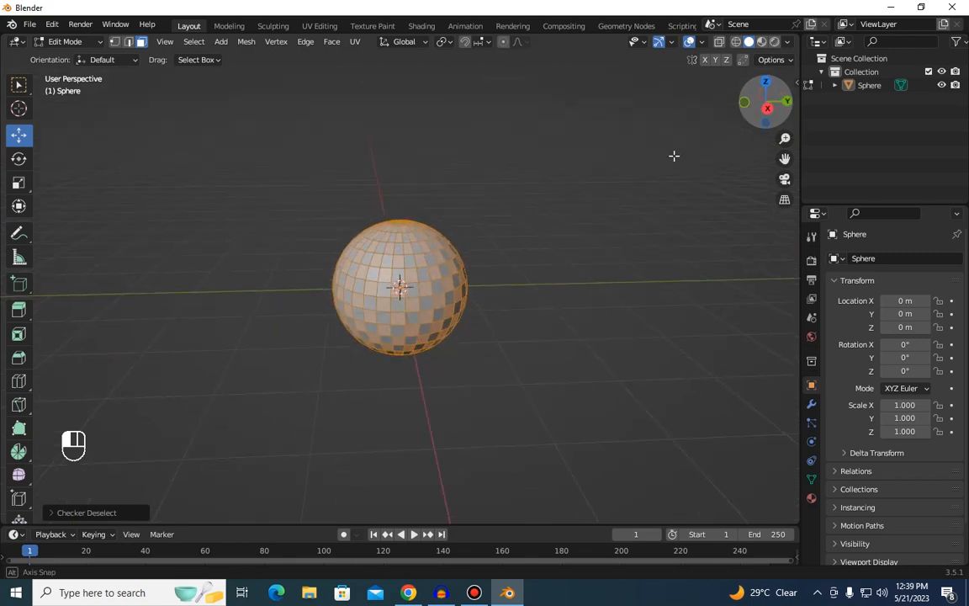
Step: Clear the selection, add a cube inside the sphere's mesh and move it along Y beside the sphere
click(650, 167)
scroll(650, 166, down, 2)
key(shift+a)
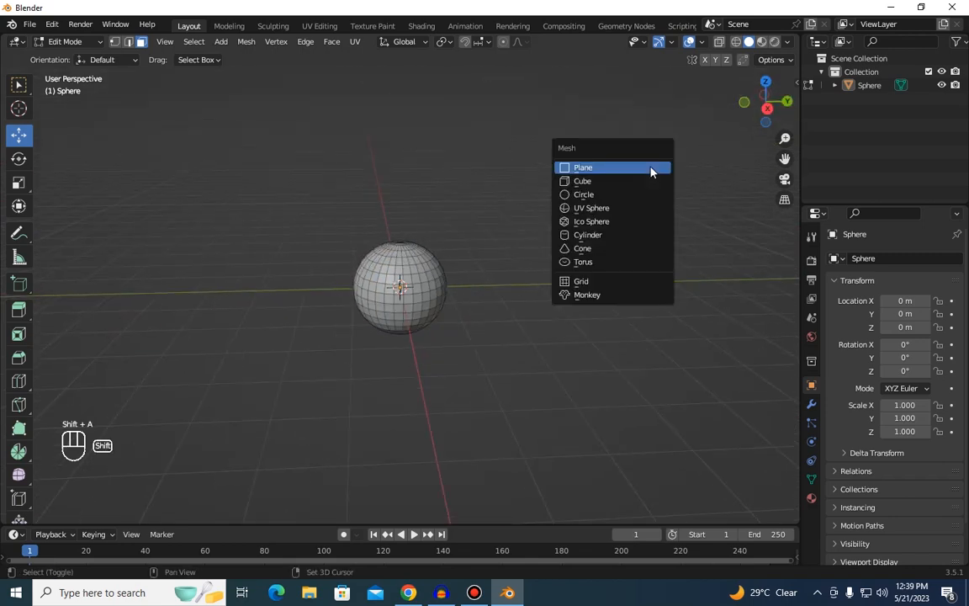
click(637, 181)
drag(454, 286, 580, 281)
click(15, 81)
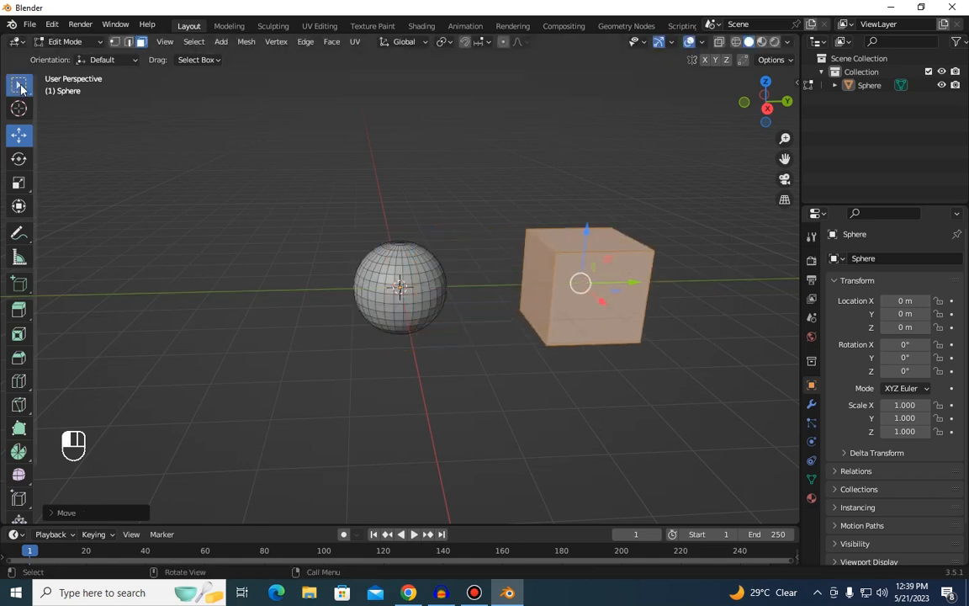
click(323, 175)
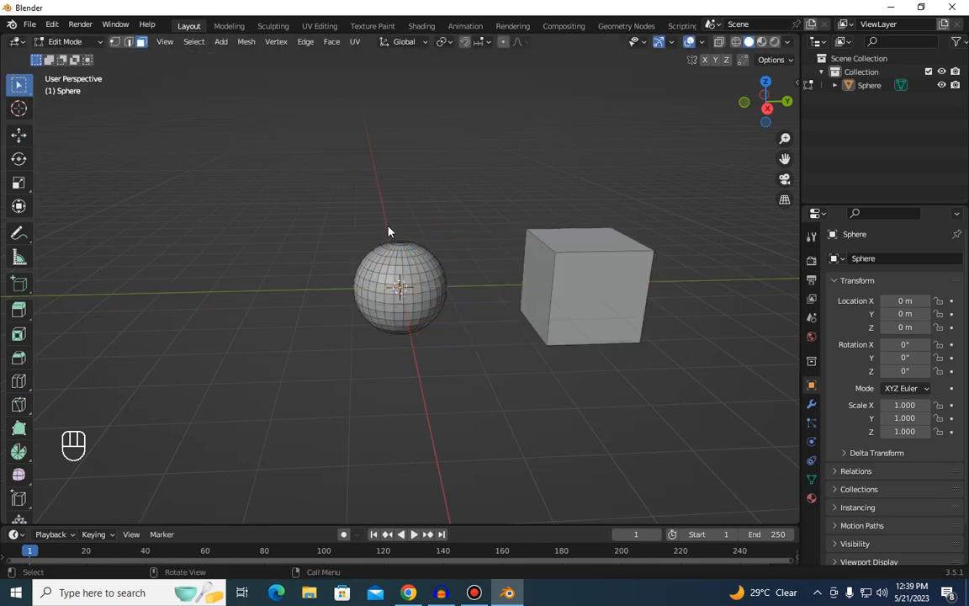
Step: Delete the combined sphere and cube object in Object Mode, and undo the deletion
key(Tab)
key(Delete)
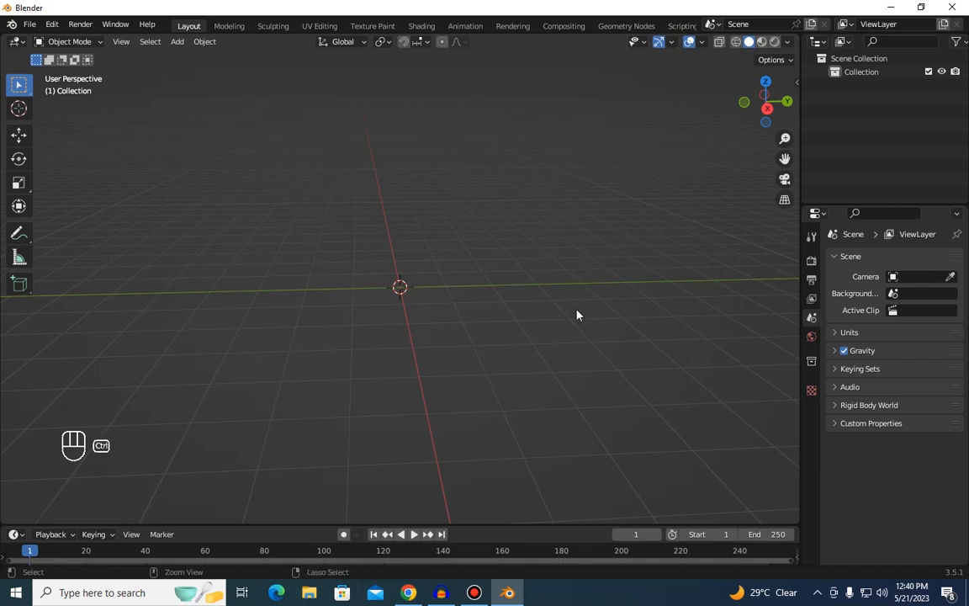
key(ctrl+z)
key(ctrl+z)
key(ctrl+z)
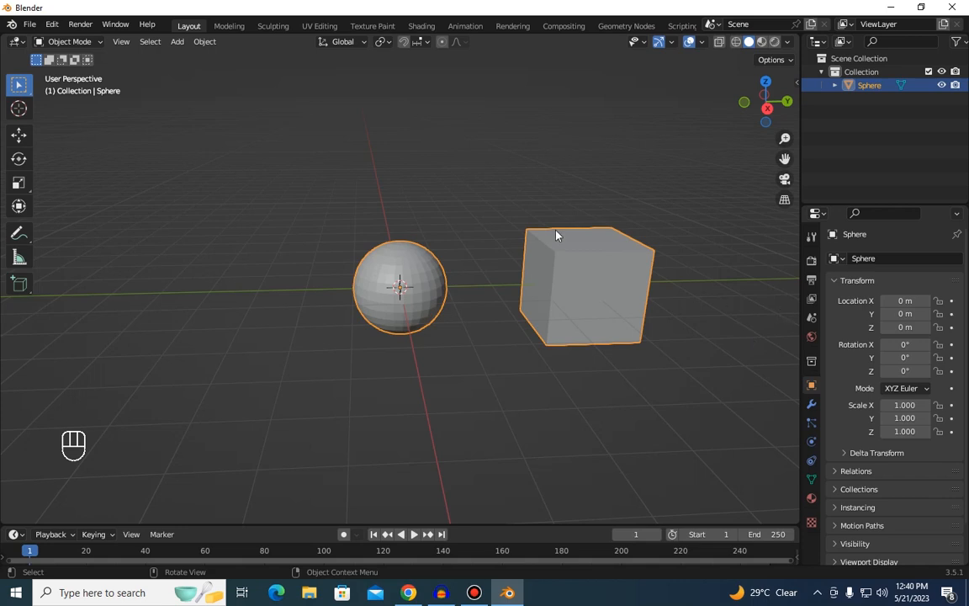
Step: Return to Edit Mode and box-select and delete all the cube's faces, leaving only the sphere
key(Tab)
drag(518, 183, 673, 463)
key(Delete)
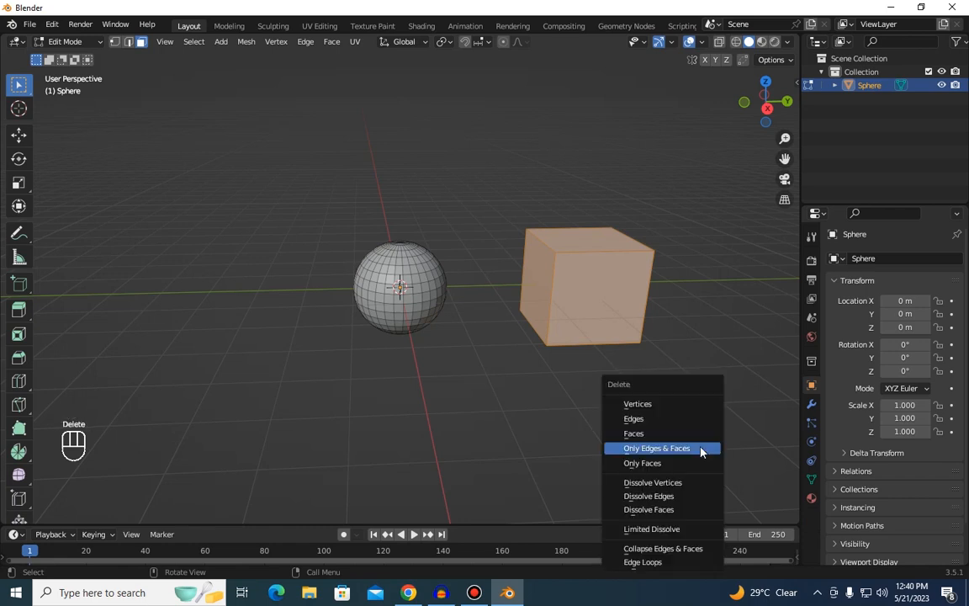
click(671, 434)
drag(480, 210, 728, 387)
key(Delete)
click(711, 383)
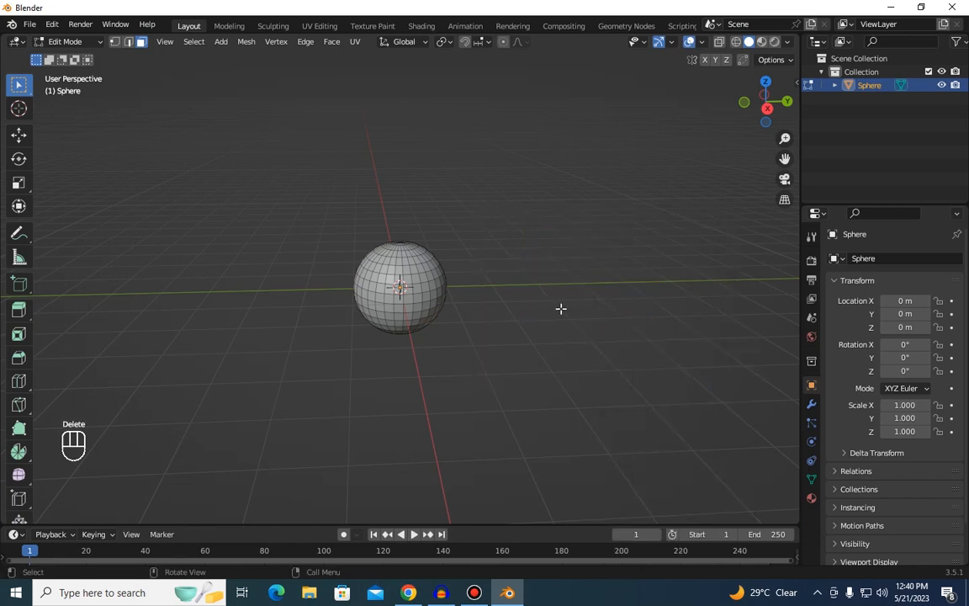
Step: Look around the remaining sphere and switch back to Object Mode
drag(768, 114, 670, 165)
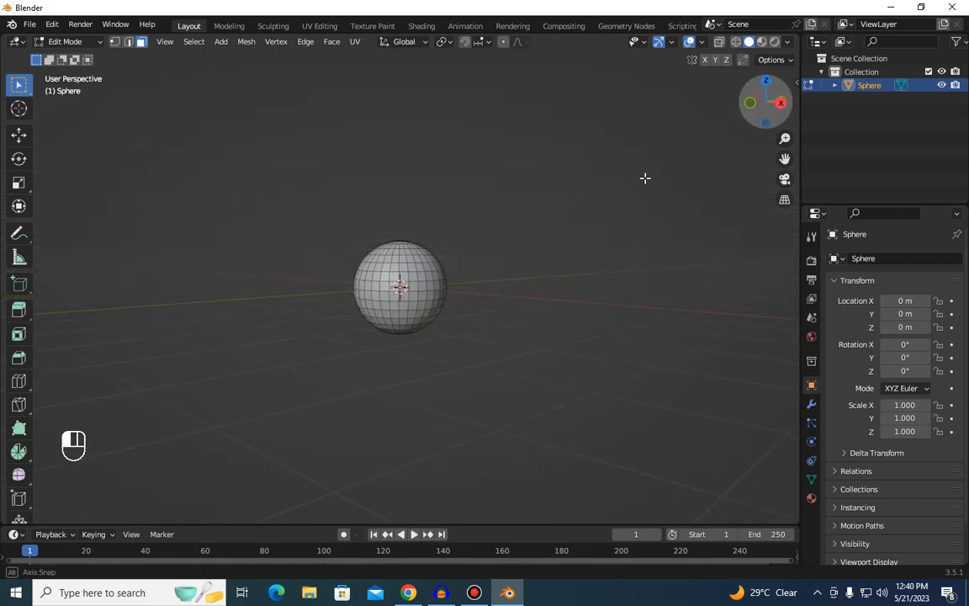
scroll(633, 186, up, 2)
scroll(633, 186, down, 2)
key(Tab)
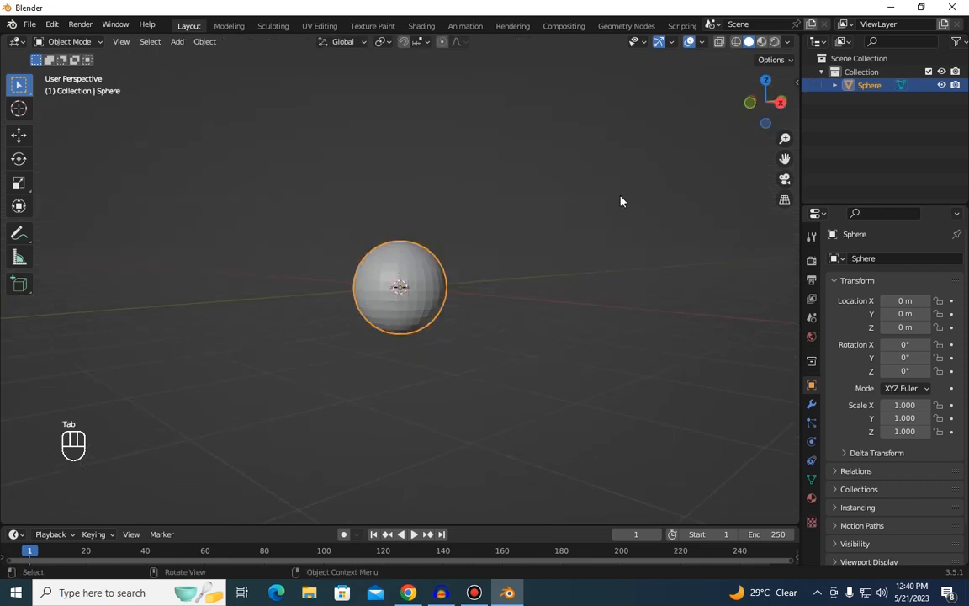
Step: Delete the sphere in Object Mode to empty the scene
drag(774, 103, 689, 181)
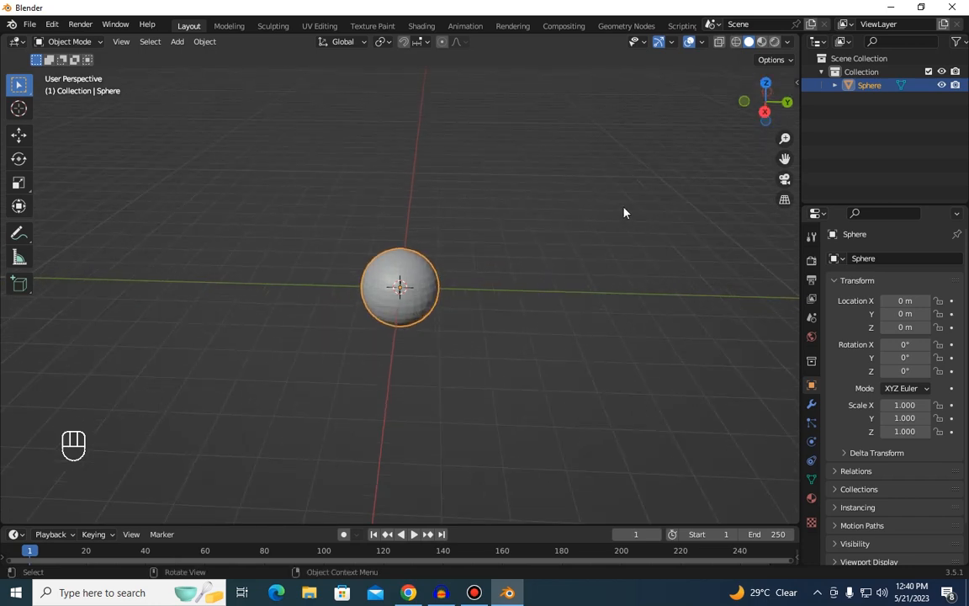
scroll(631, 205, up, 3)
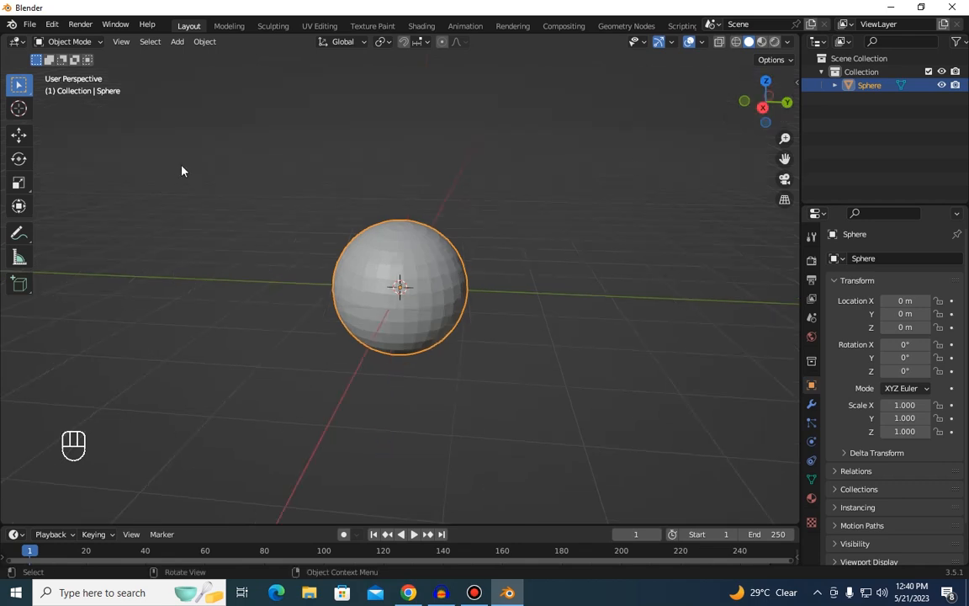
key(Delete)
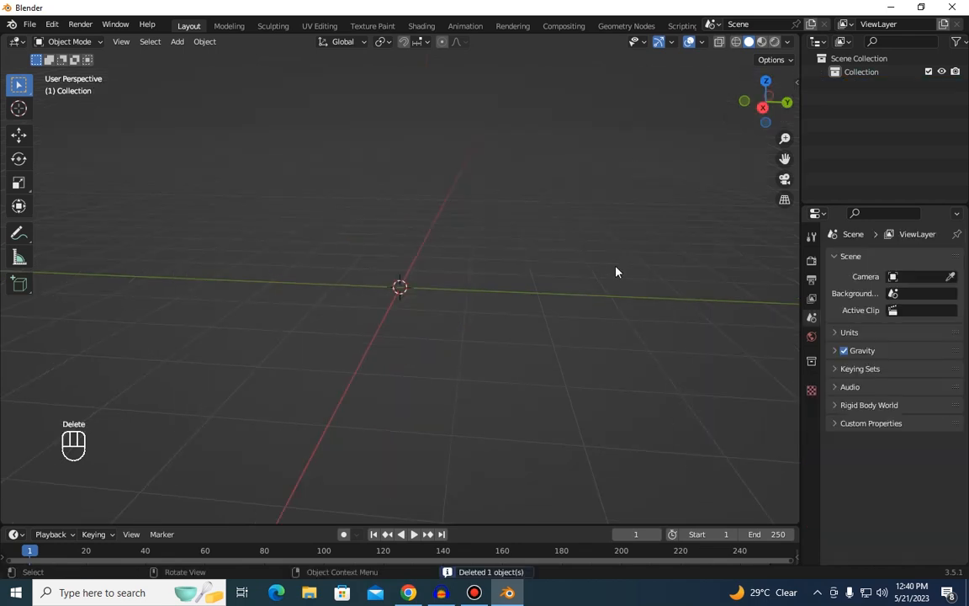
Step: Align to the front view and add a cylinder mesh at the world origin
key(grave)
click(571, 234)
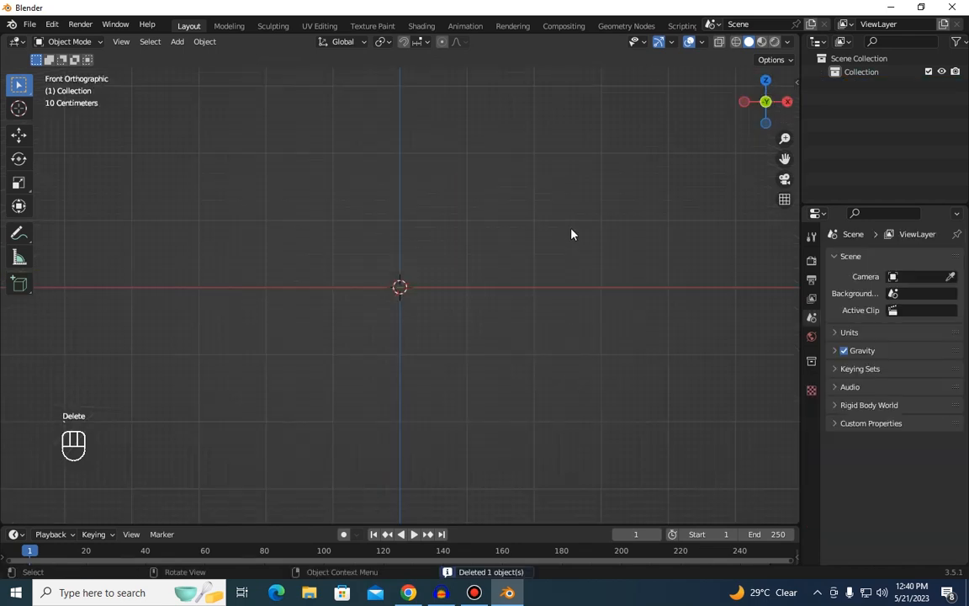
key(shift+a)
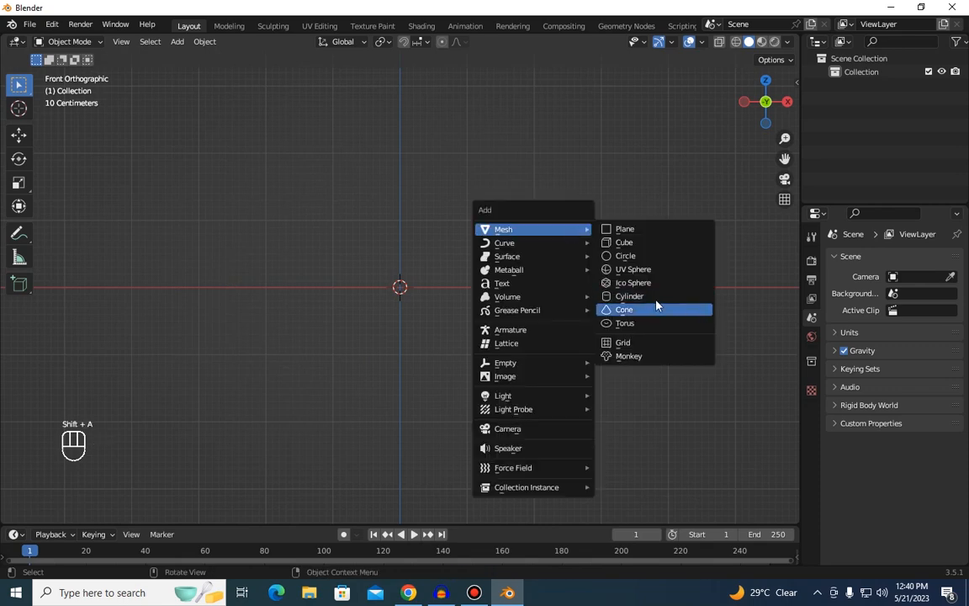
click(631, 296)
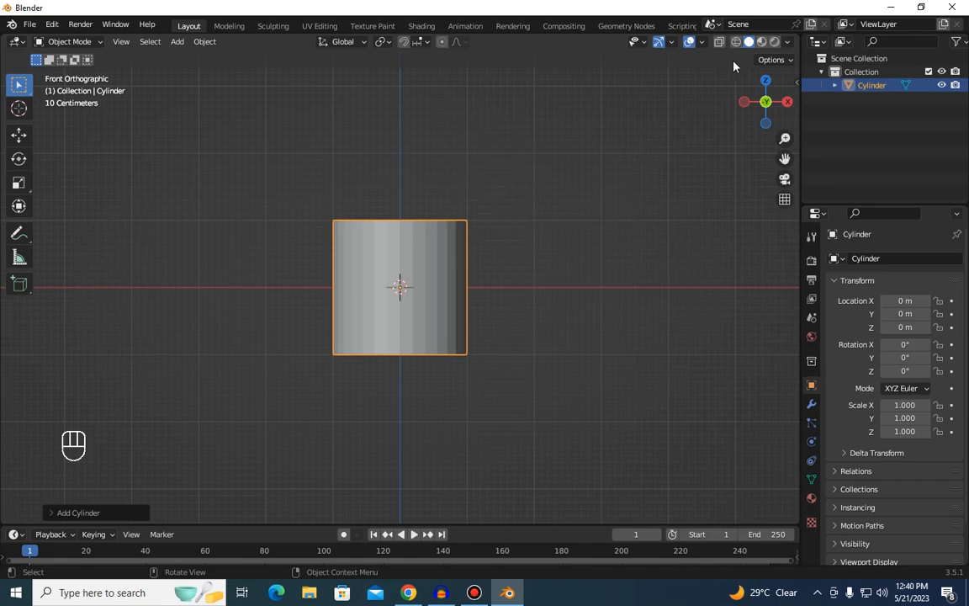
mouse_move(759, 105)
mouse_down()
mouse_move(718, 118)
mouse_move(716, 134)
mouse_up()
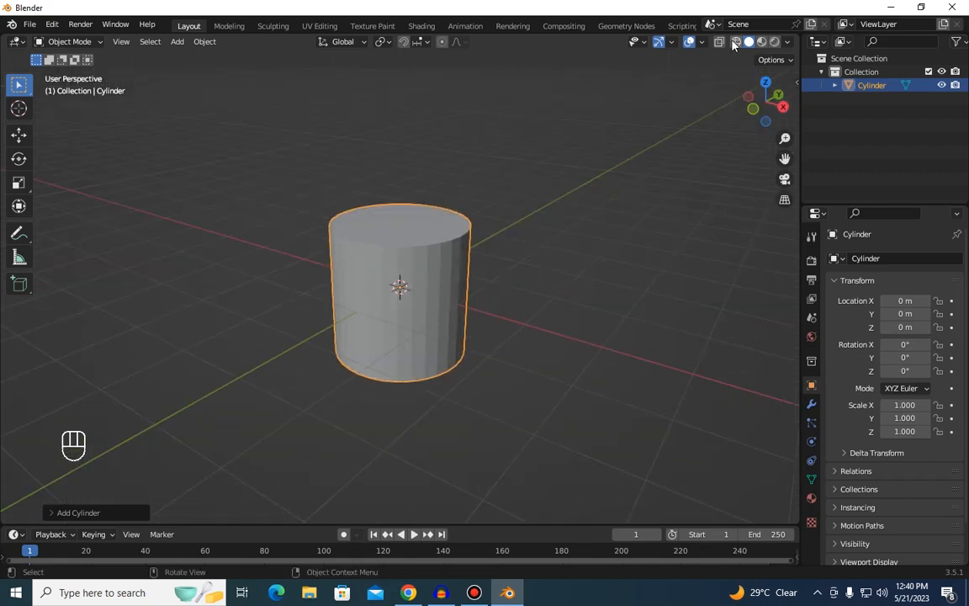
Step: Show the cylinder in wireframe shading and enter Edit Mode with vertex selection
click(736, 43)
scroll(742, 122, down, 3)
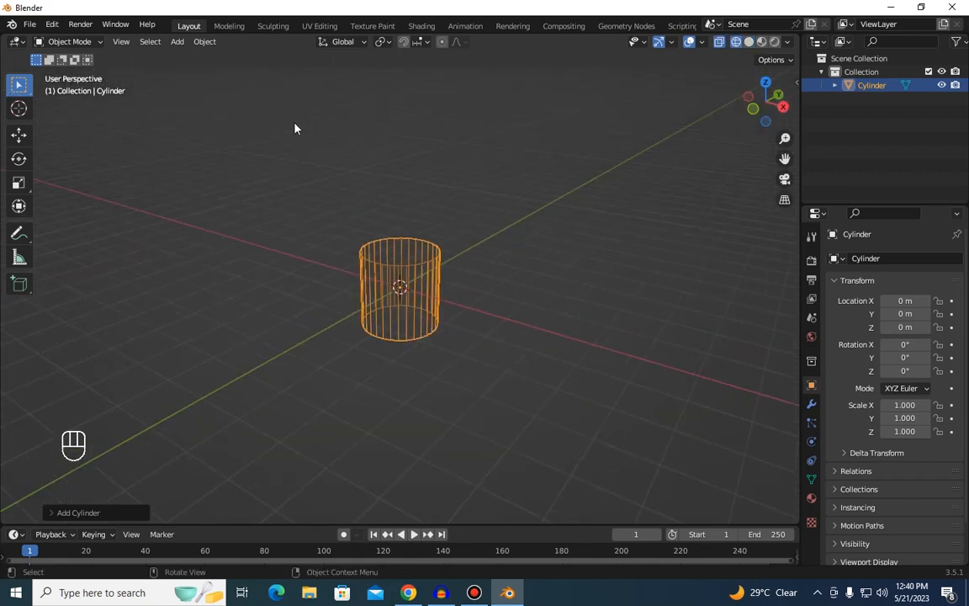
key(Tab)
click(557, 196)
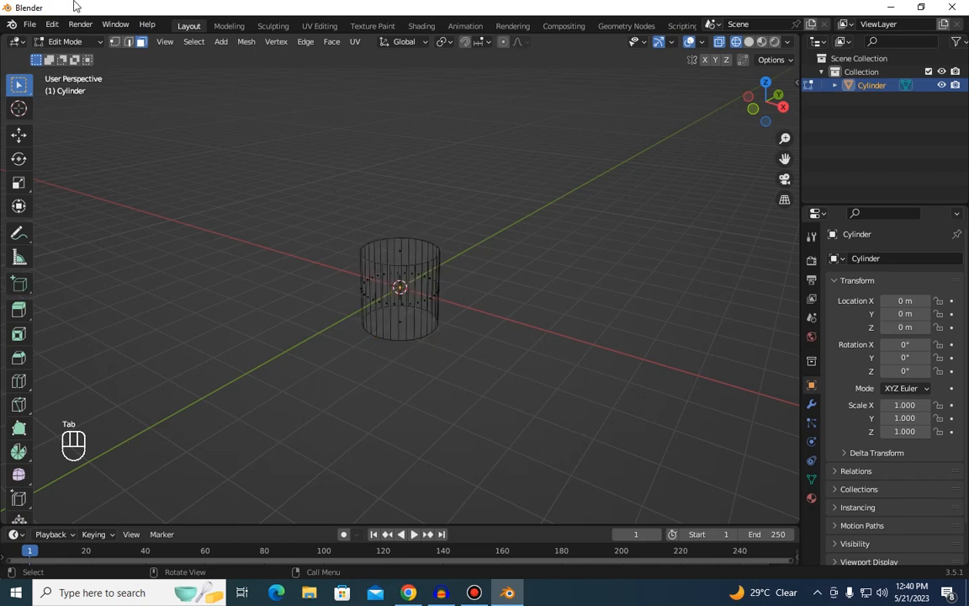
click(114, 41)
scroll(636, 212, up, 2)
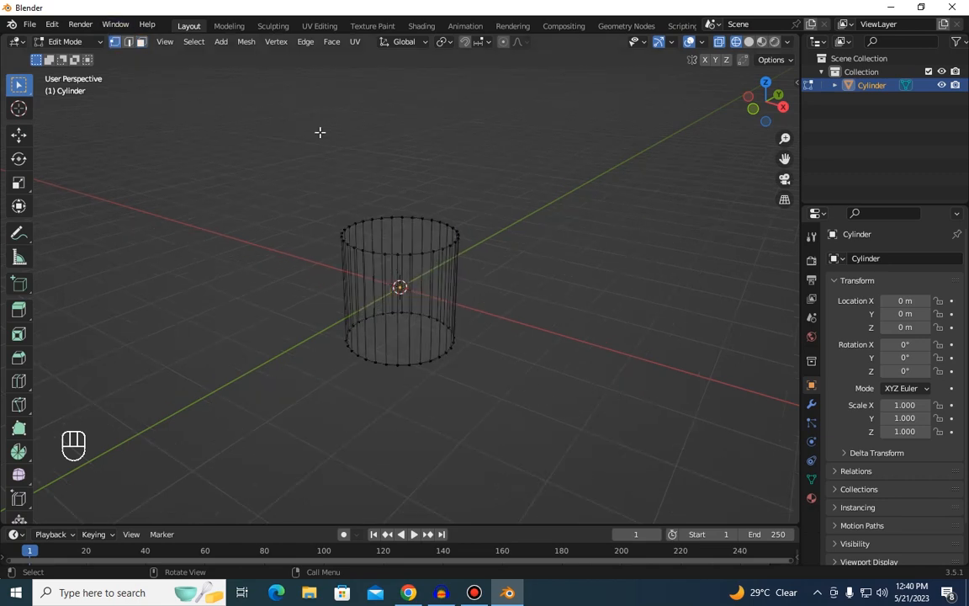
Step: Box-select every vertex of the wireframe cylinder, including those on its far side
drag(275, 153, 574, 458)
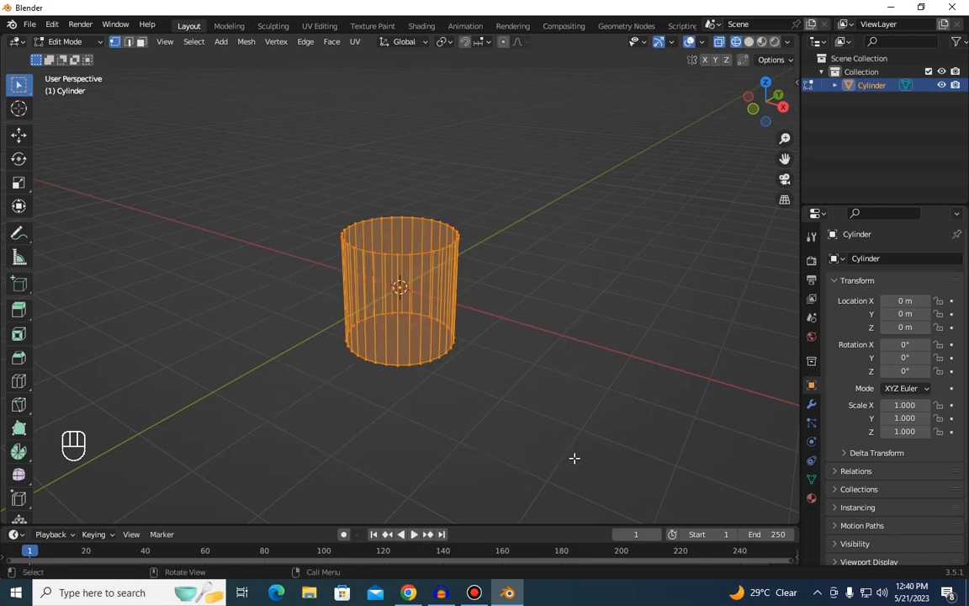
click(728, 166)
drag(754, 115, 819, 97)
drag(299, 161, 607, 523)
drag(761, 101, 765, 102)
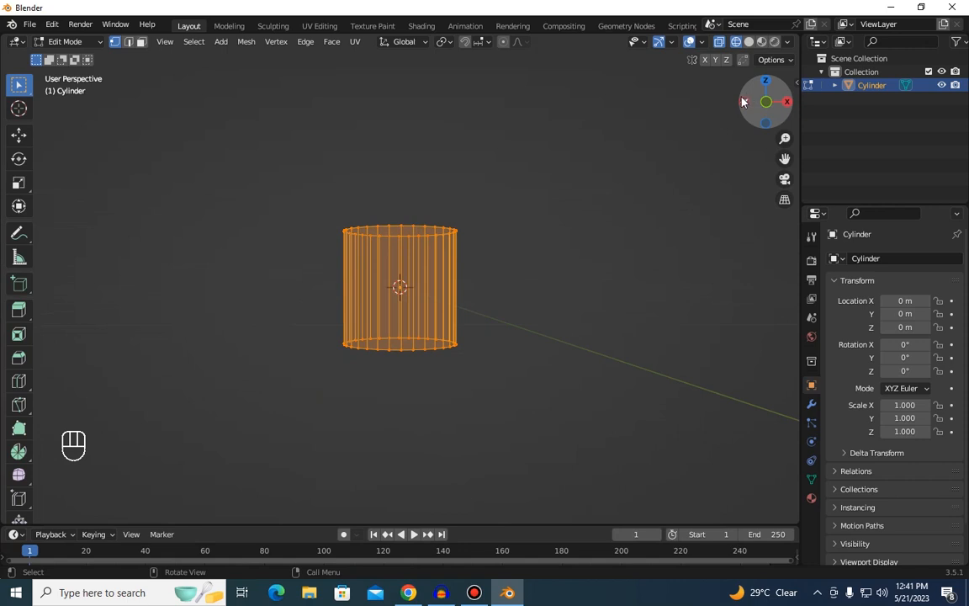
Step: From the front view, stretch the selected cylinder along Z by a factor of about 3.4
key(grave)
click(661, 63)
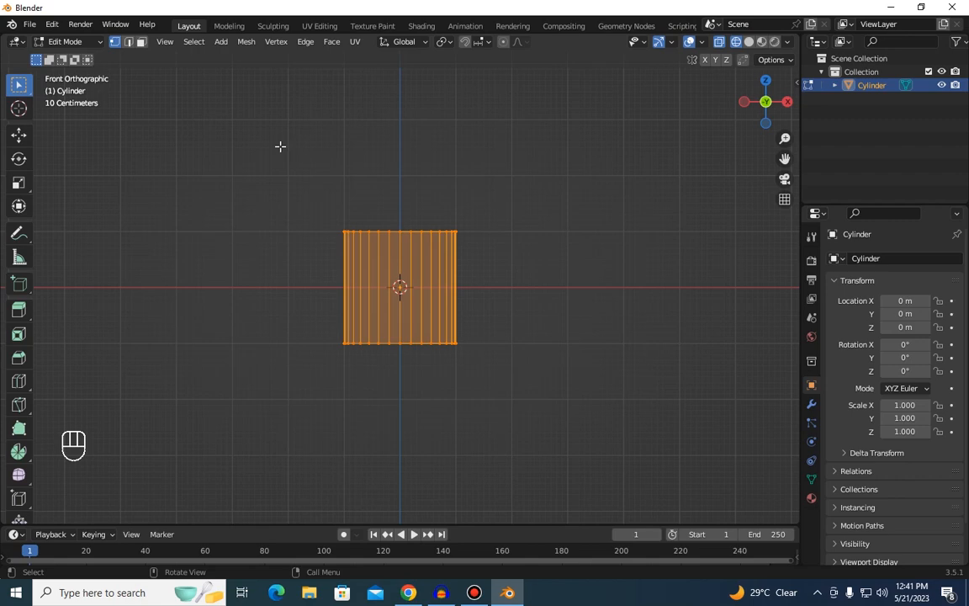
key(s)
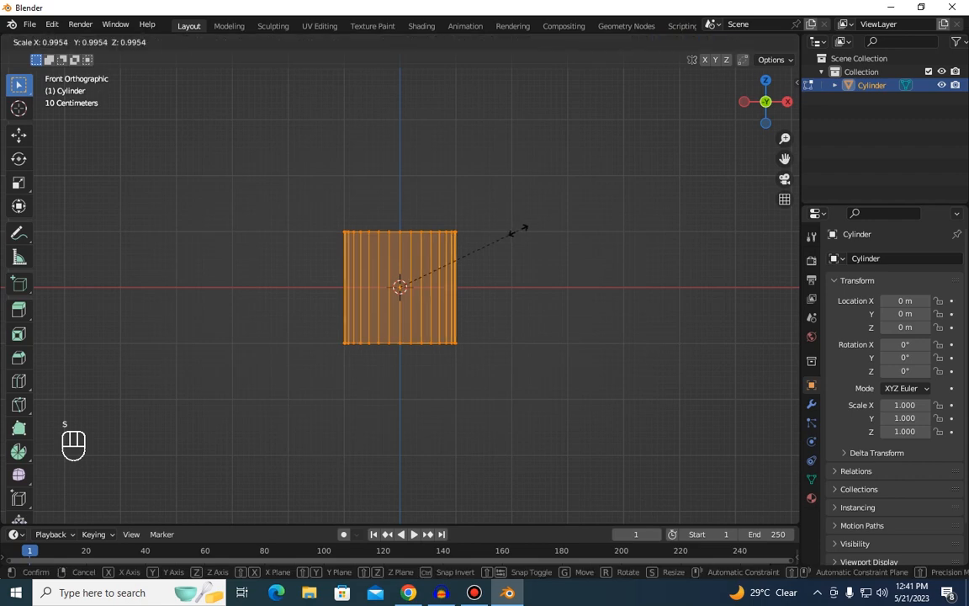
key(z)
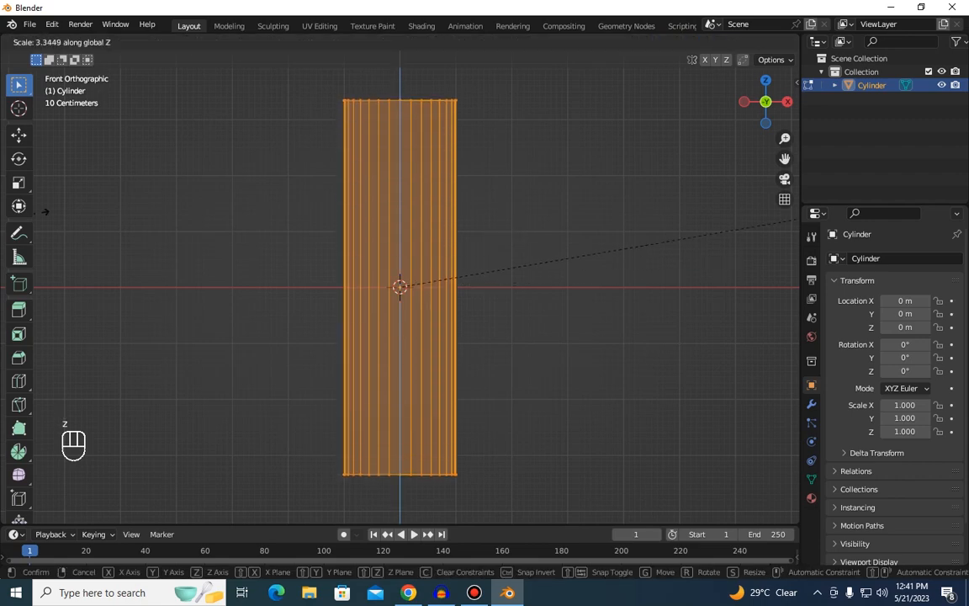
click(55, 209)
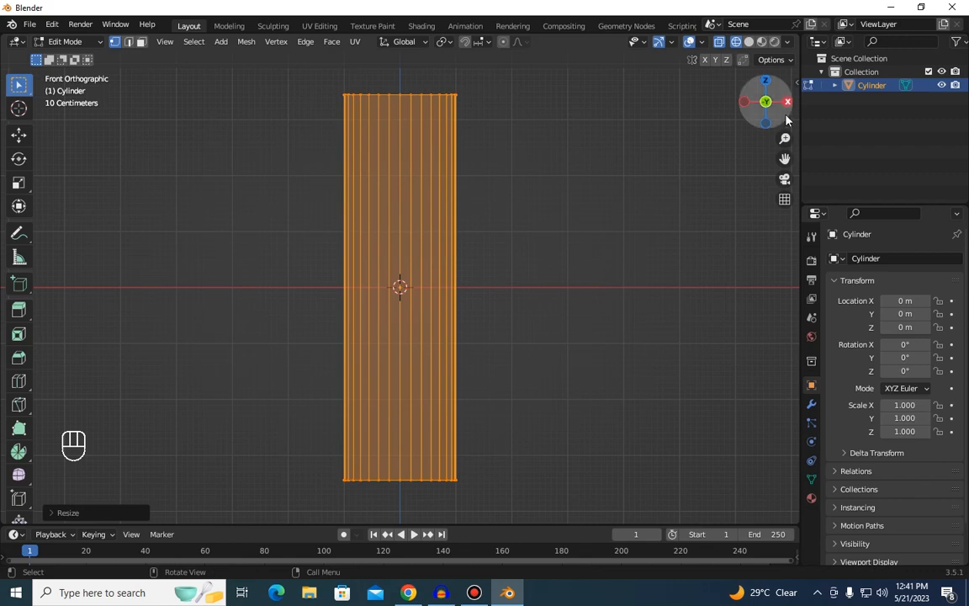
Step: Scale the tall cylinder along X to about half its width, working from the front view
mouse_move(765, 102)
mouse_down()
mouse_move(753, 156)
mouse_move(767, 114)
mouse_up()
key(grave)
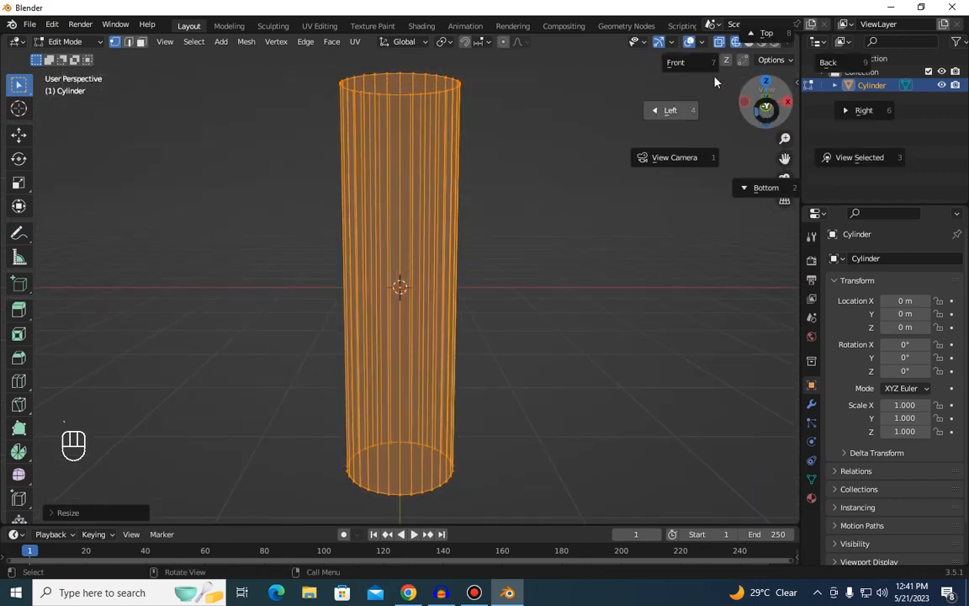
click(638, 57)
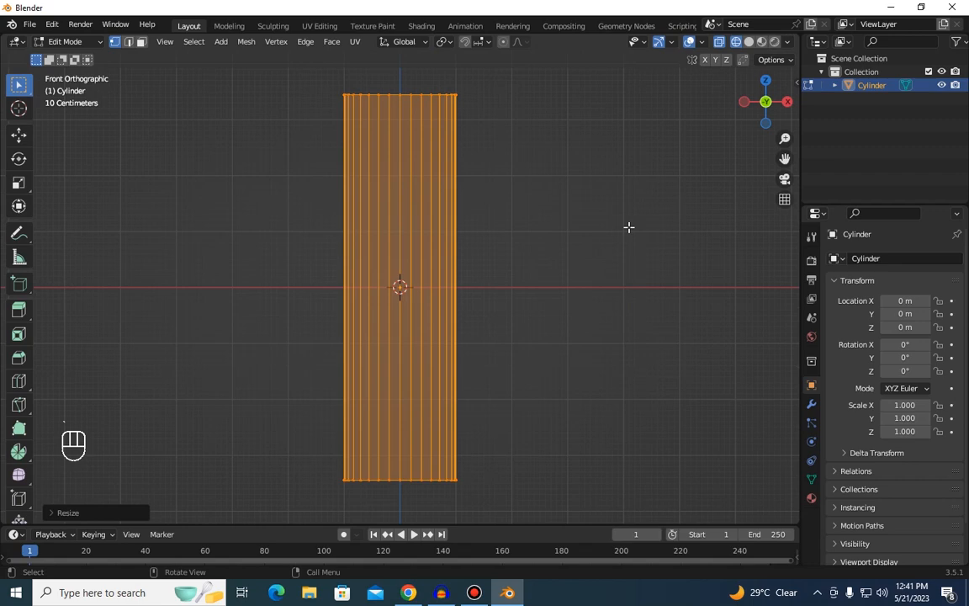
key(s)
key(x)
click(505, 246)
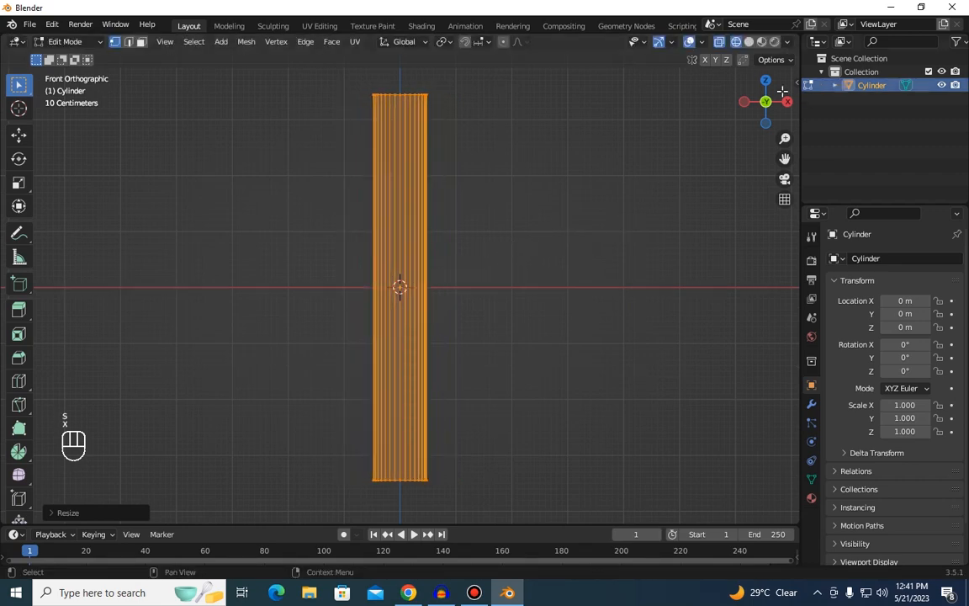
Step: Inspect the flattened cylinder from several angles, then return to Object Mode and delete it
drag(766, 100, 907, 183)
scroll(555, 172, up, 2)
scroll(560, 172, down, 1)
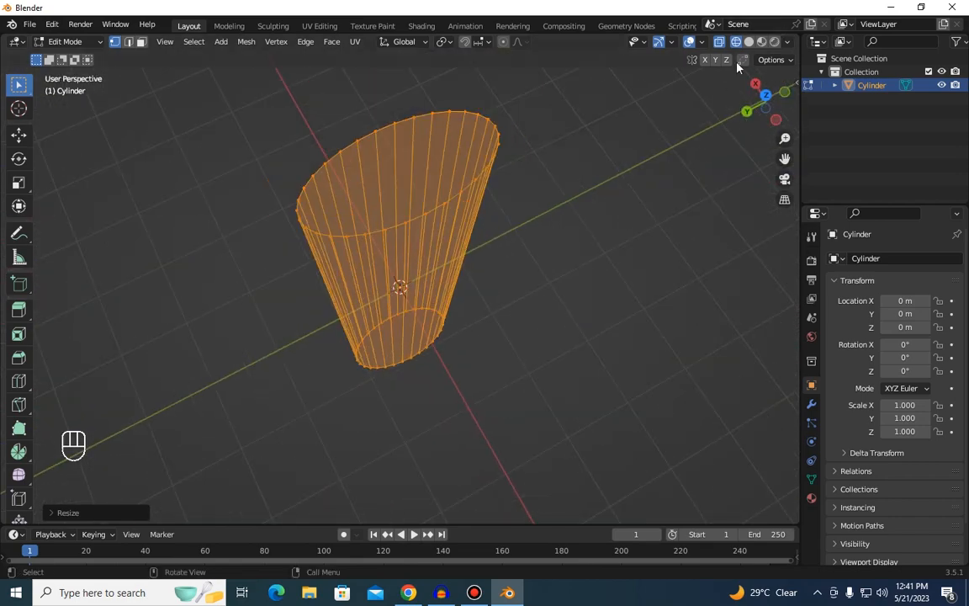
mouse_move(773, 121)
mouse_down()
mouse_move(913, 126)
mouse_move(824, 168)
mouse_move(762, 128)
mouse_up()
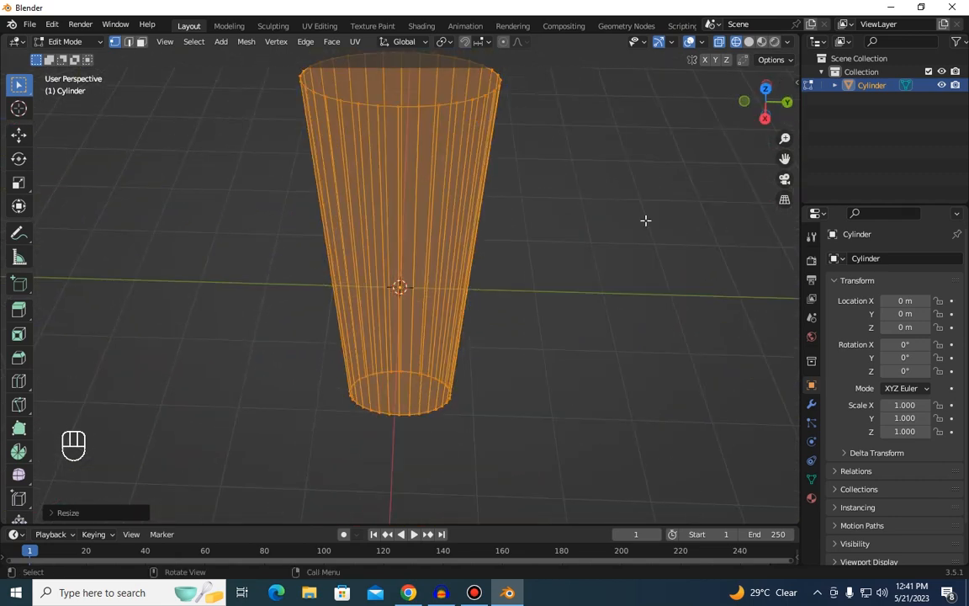
key(Delete)
key(Tab)
key(Delete)
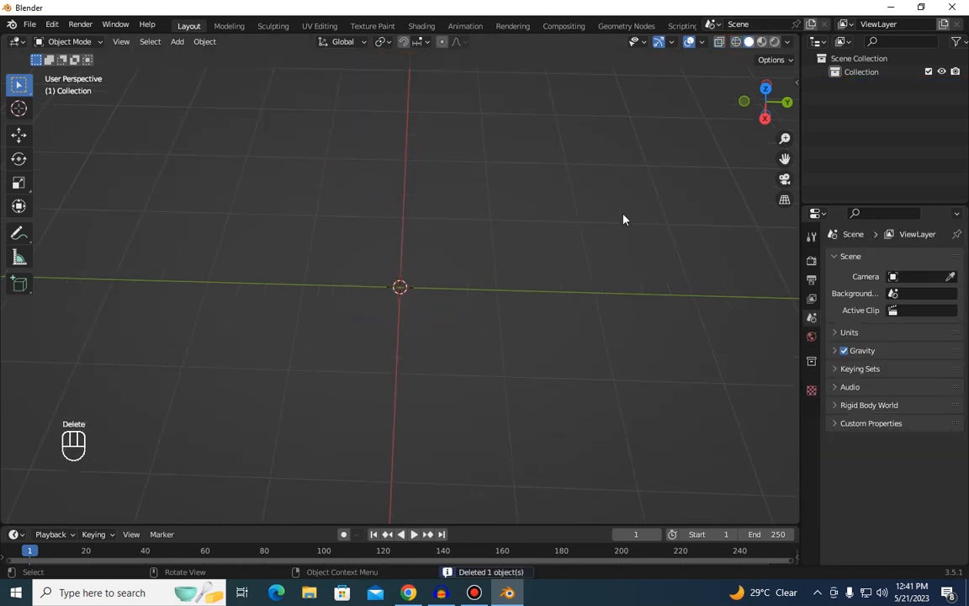
Step: Align to the front view and add a new cylinder mesh, then view it in perspective
key(grave)
click(575, 168)
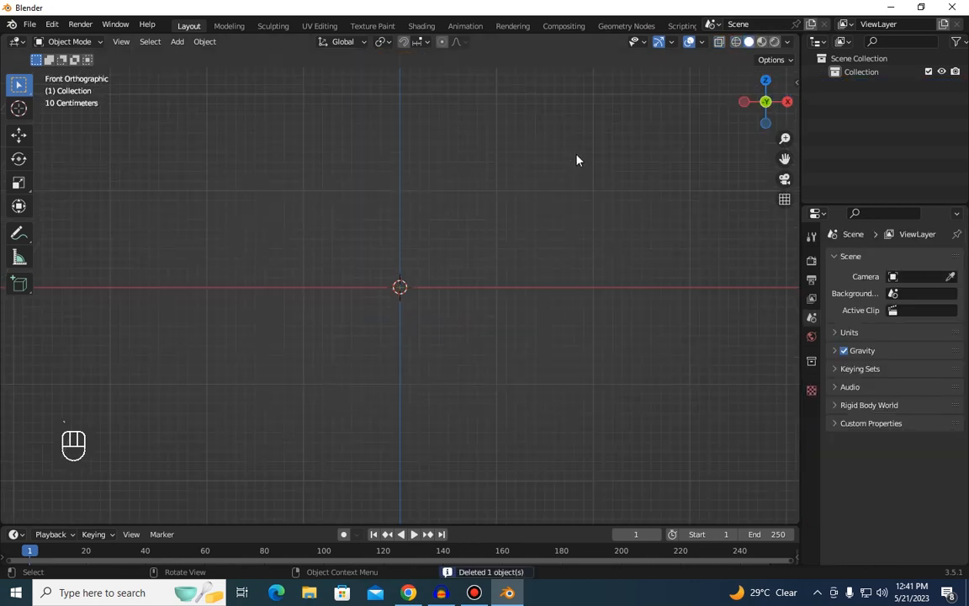
key(shift+a)
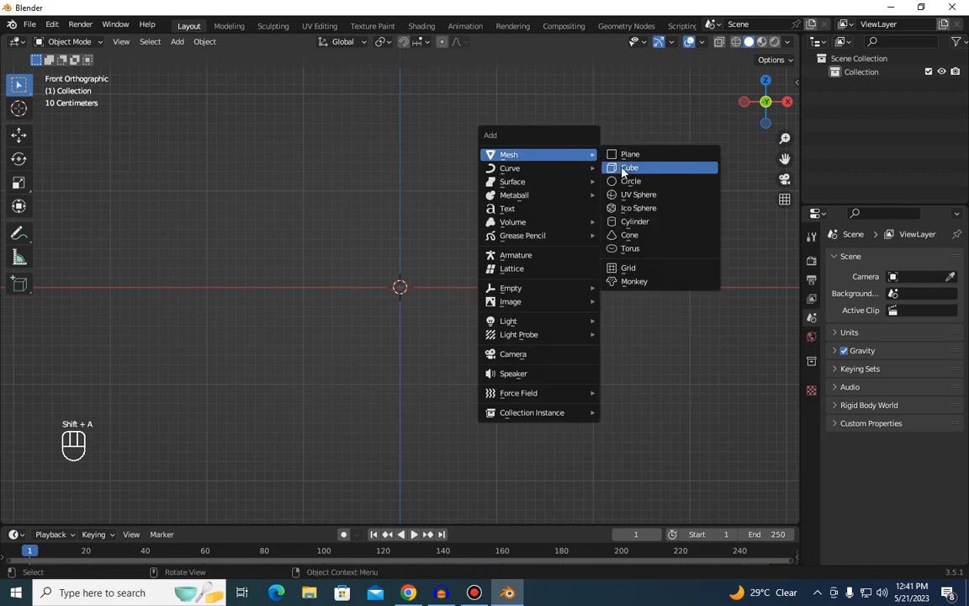
click(637, 222)
drag(768, 115, 715, 156)
scroll(765, 107, down, 2)
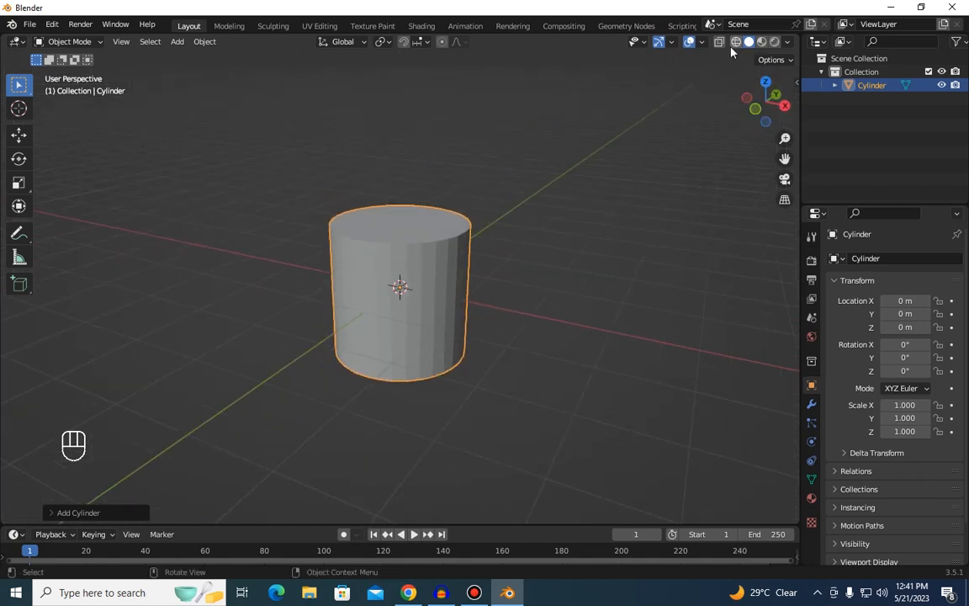
Step: Enter Edit Mode on the new cylinder and scale its whole mesh down uniformly
click(72, 41)
click(69, 72)
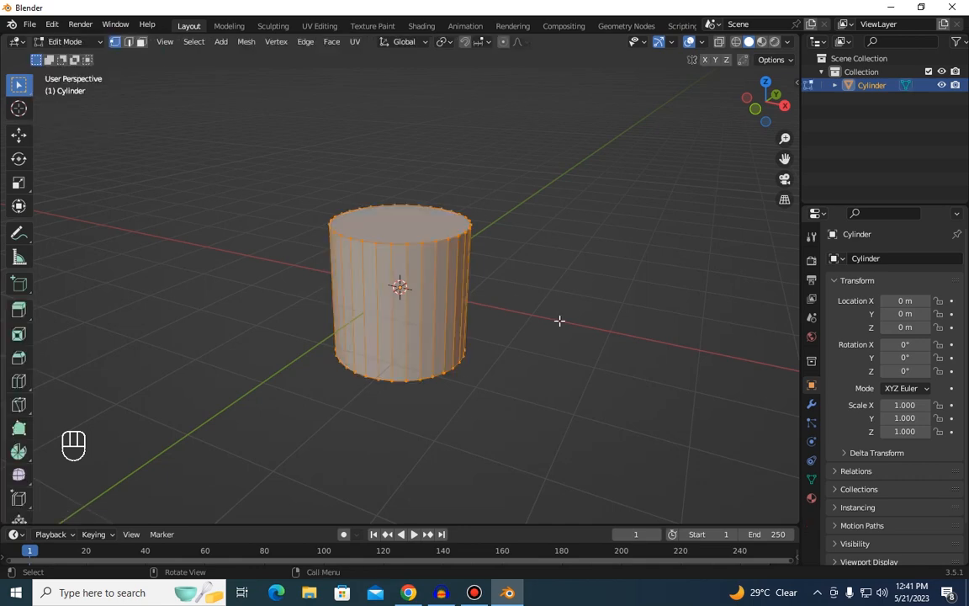
key(s)
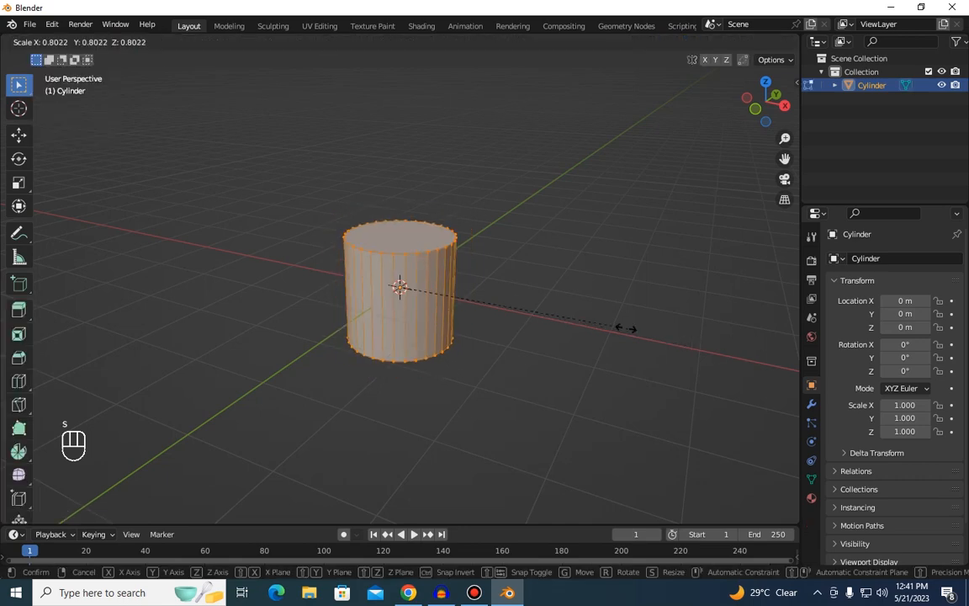
click(498, 316)
Step: Box-select the cylinder's top ring of vertices and move it up along Z from the front view to make a tall column
click(335, 223)
drag(335, 223, 464, 282)
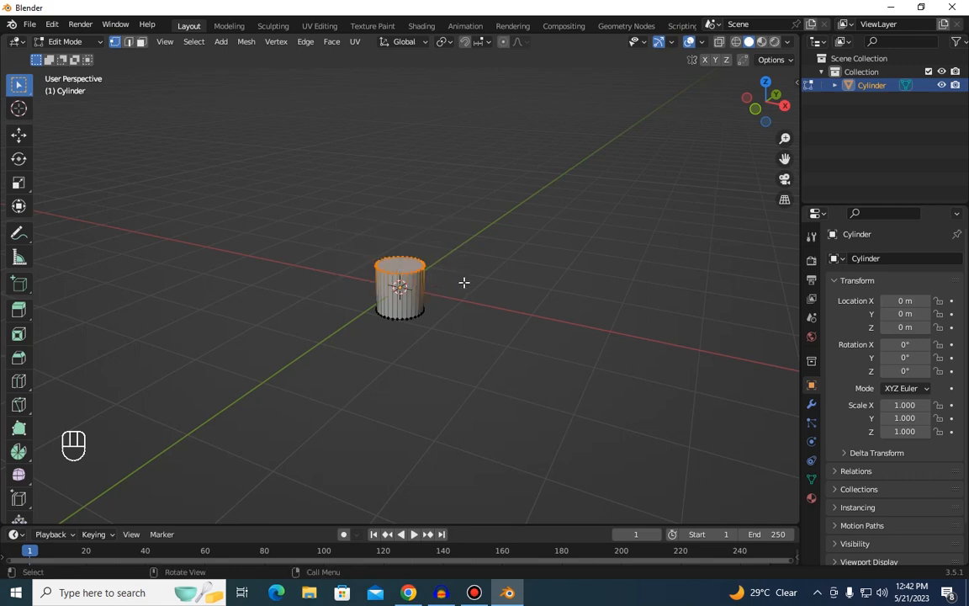
key(grave)
click(403, 235)
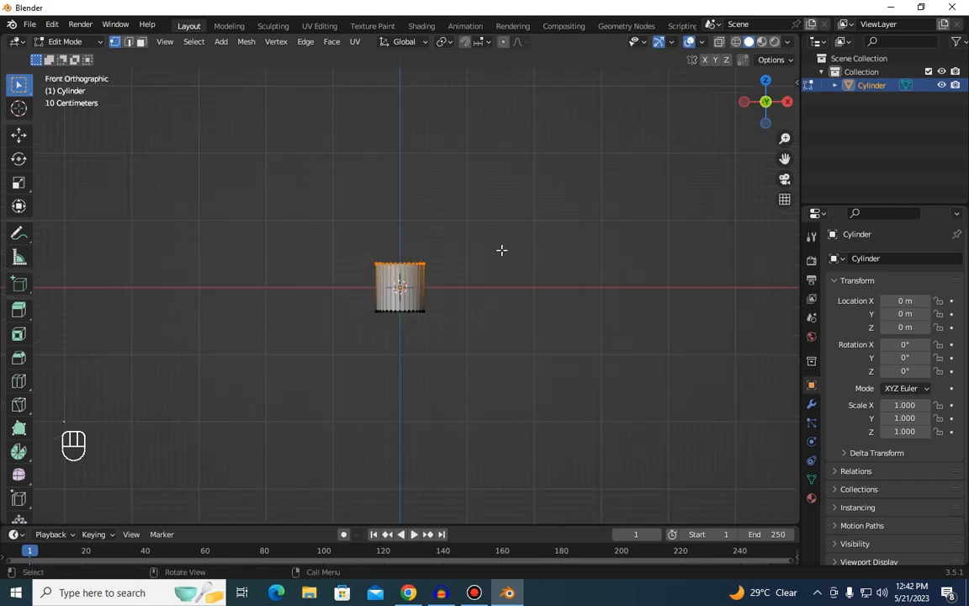
scroll(502, 249, down, 2)
key(g)
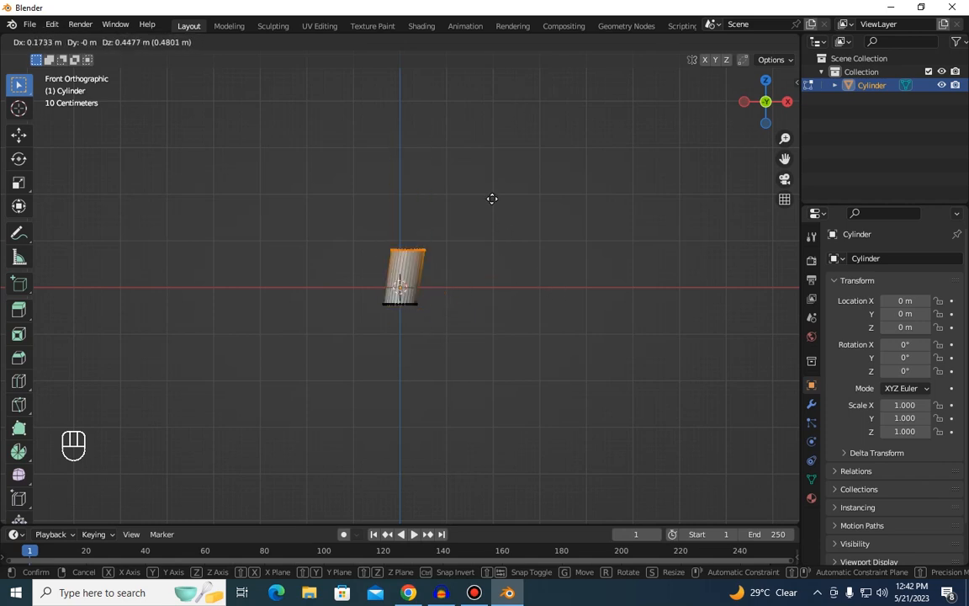
key(z)
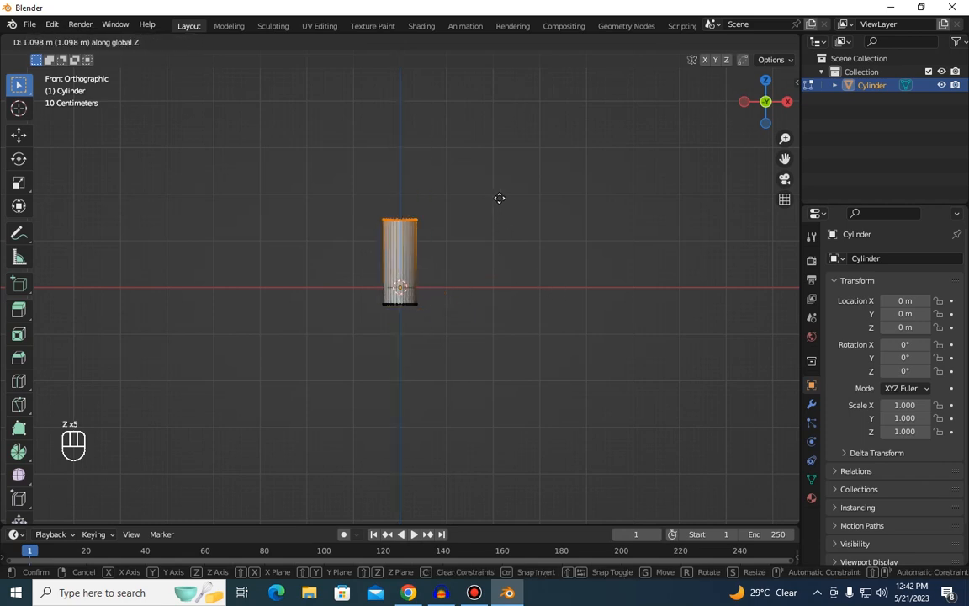
click(502, 109)
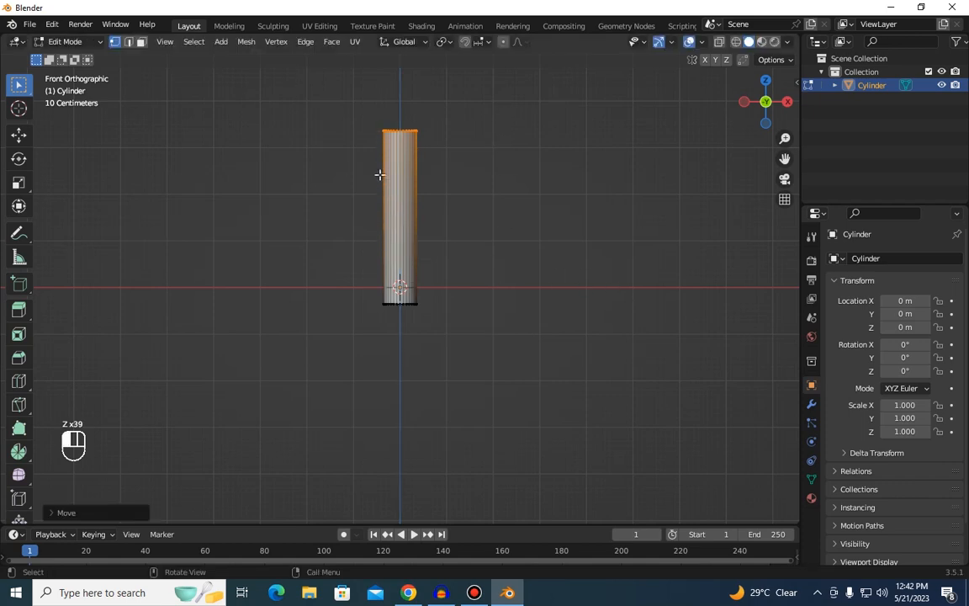
Step: Box-select across the whole column in solid shading and scale the selected vertices narrower along X
drag(309, 92, 651, 389)
key(x)
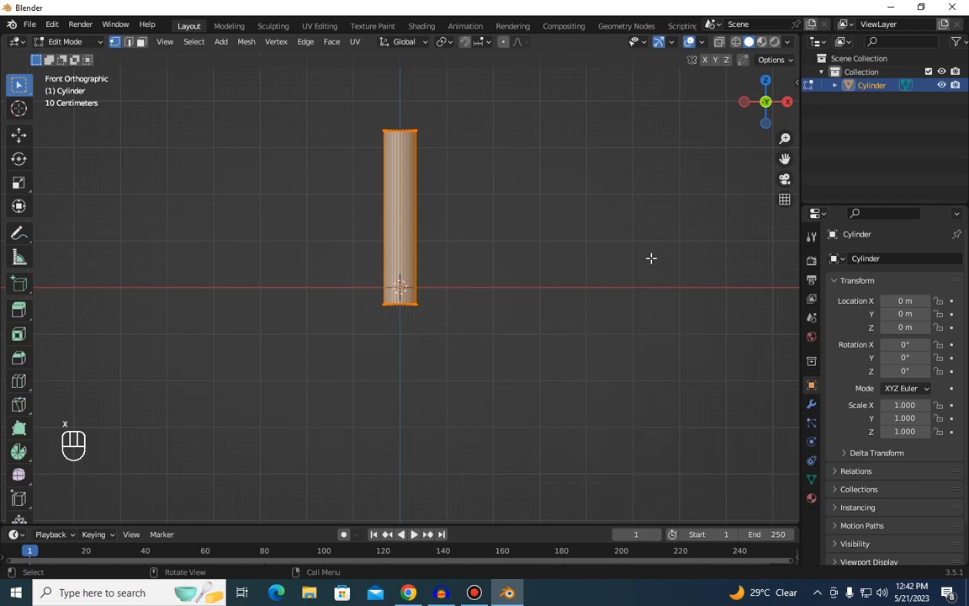
key(s)
key(x)
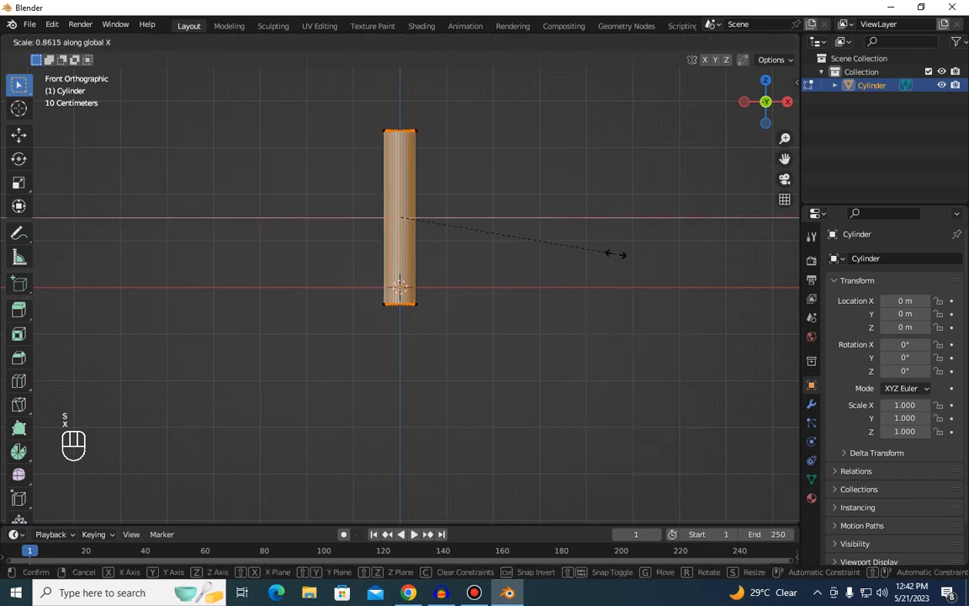
click(589, 255)
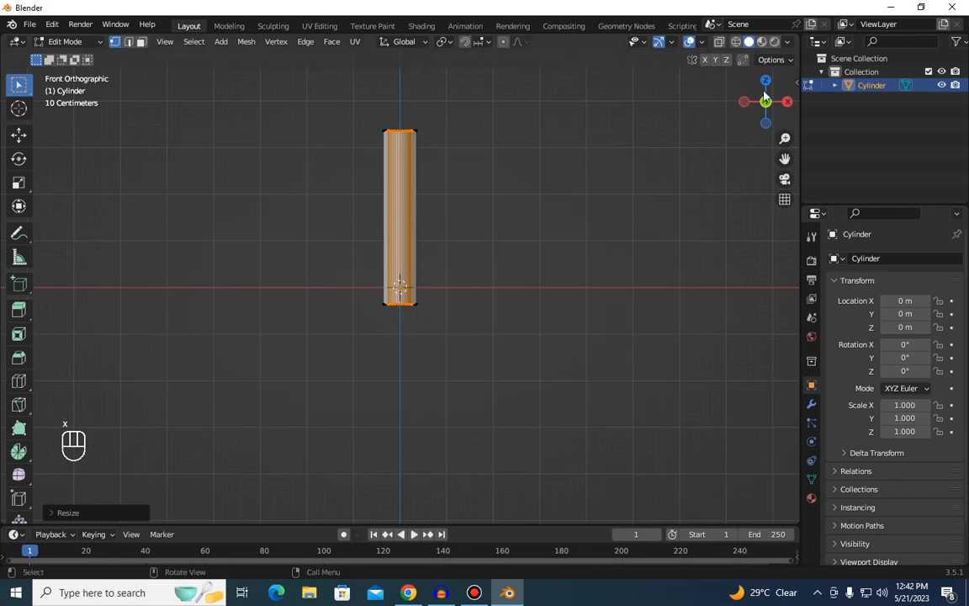
Step: Inspect the column's uneven solid-shading scale from several angles, then undo that scale and return to wireframe shading
drag(764, 110, 640, 179)
scroll(478, 277, up, 2)
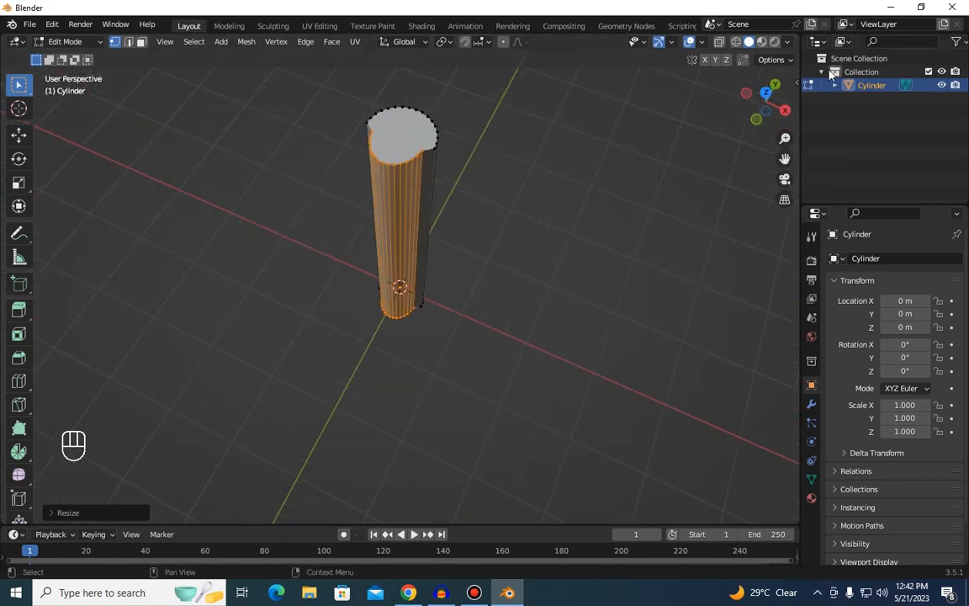
drag(754, 126, 714, 134)
scroll(594, 121, up, 7)
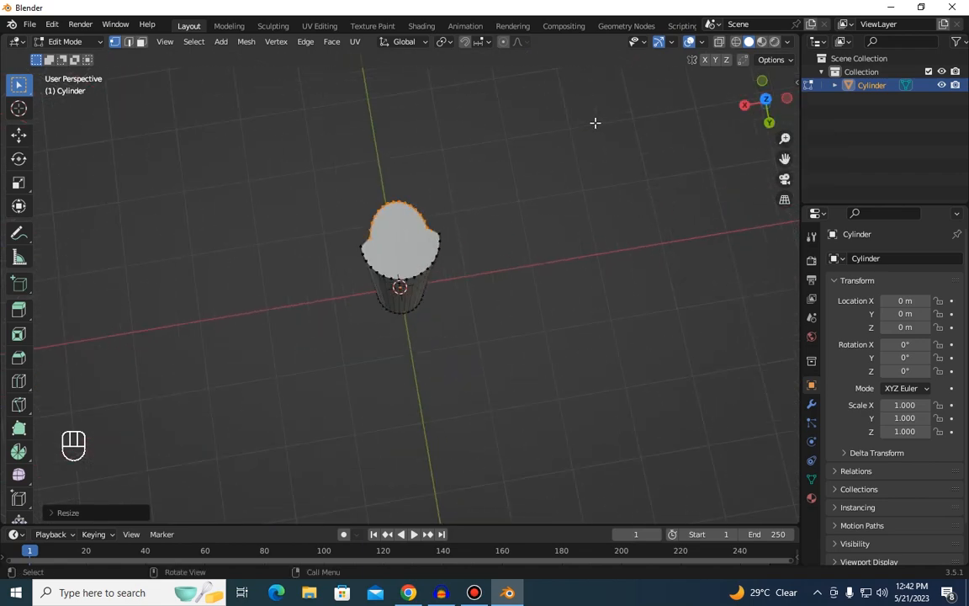
scroll(594, 123, down, 3)
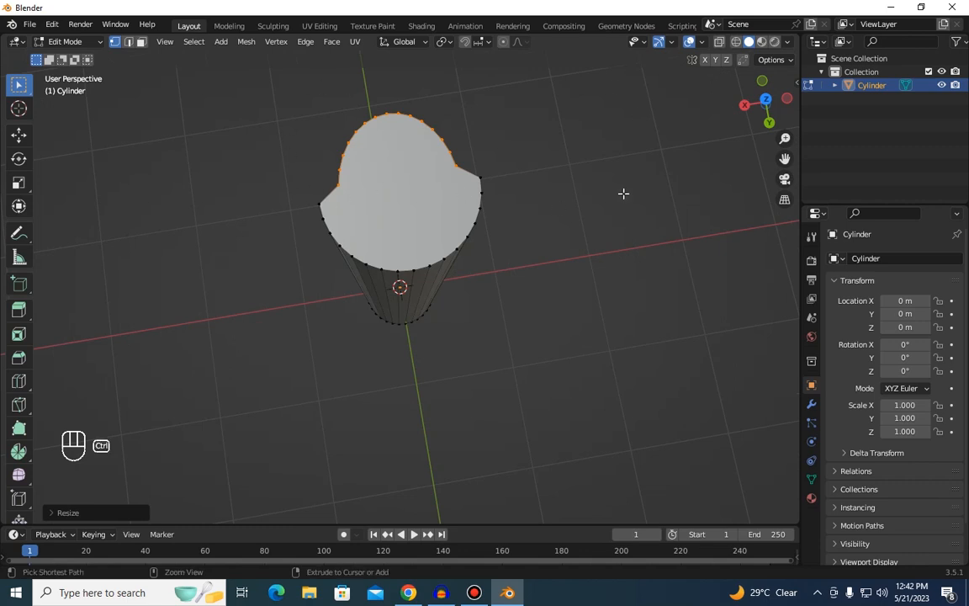
key(ctrl+z)
key(ctrl+z)
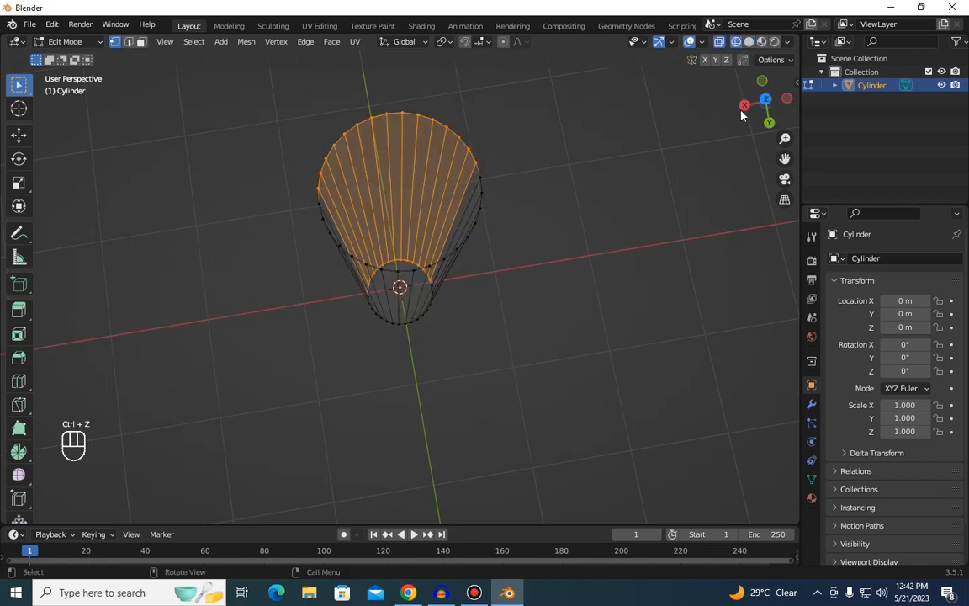
Step: Box-select the entire column in wireframe from the front view and scale it narrower along X
key(grave)
click(623, 73)
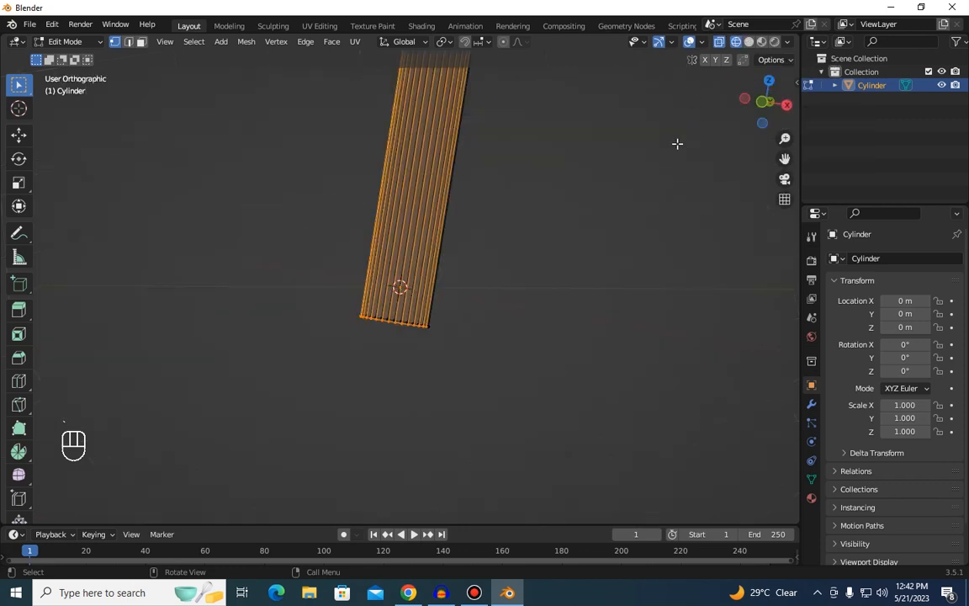
drag(341, 84, 657, 448)
click(322, 79)
drag(329, 74, 569, 353)
key(s)
key(x)
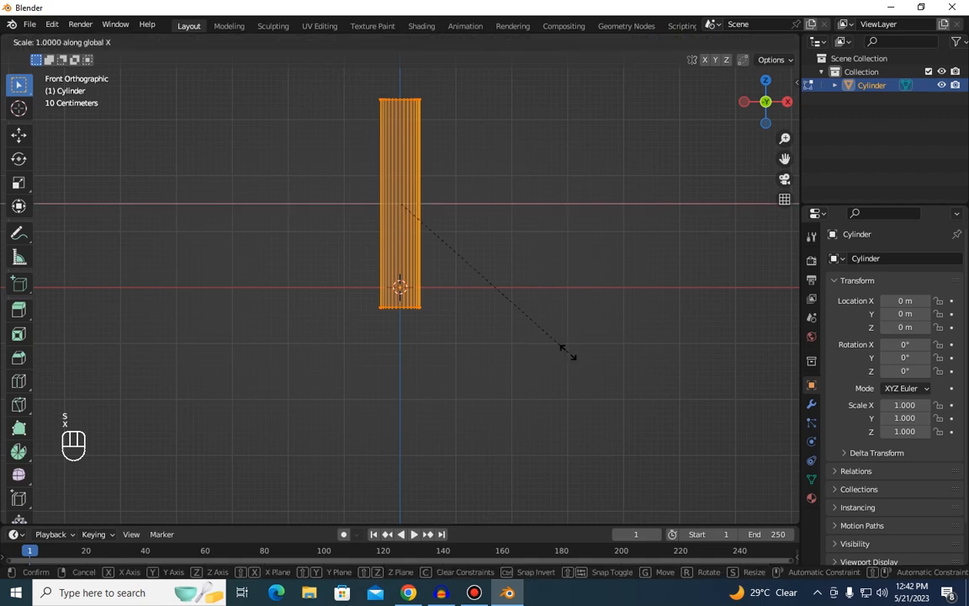
click(504, 336)
scroll(487, 197, down, 3)
mouse_move(766, 101)
mouse_down()
mouse_move(720, 133)
mouse_move(768, 108)
mouse_up()
scroll(629, 221, up, 3)
Step: Box-select only the column's bottom ring of vertices from the front view and nudge it up very slightly
key(grave)
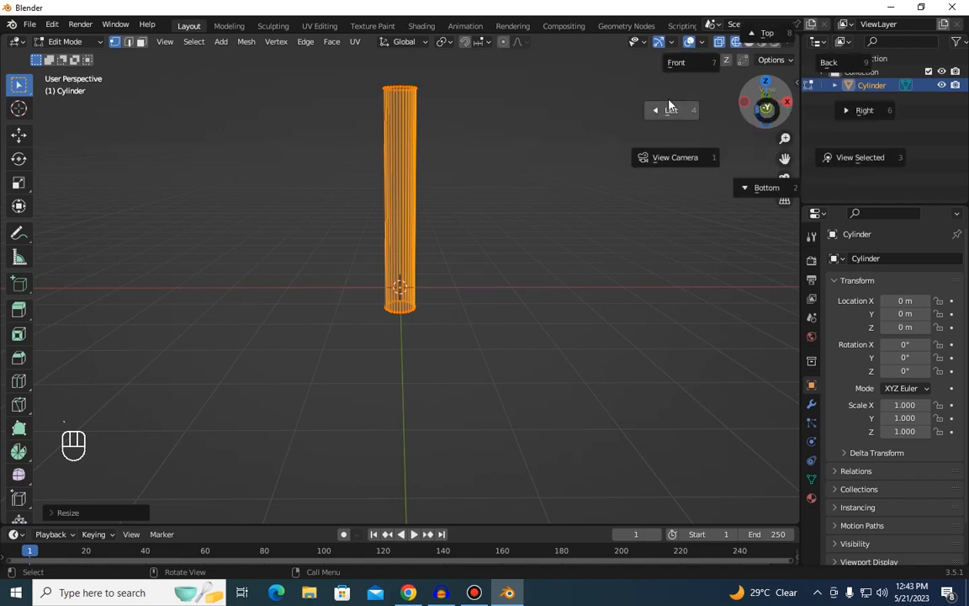
click(675, 64)
click(674, 152)
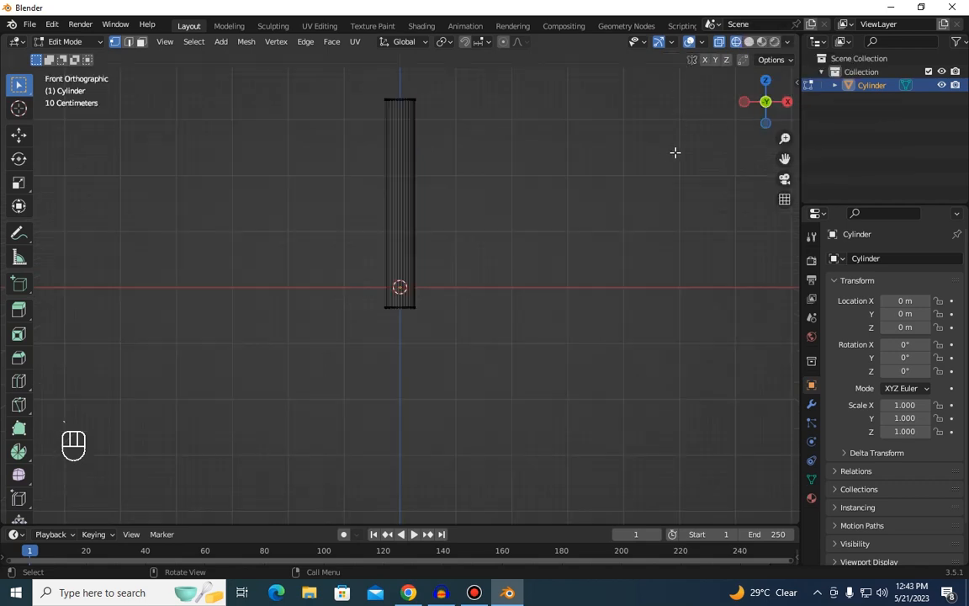
drag(319, 266, 519, 363)
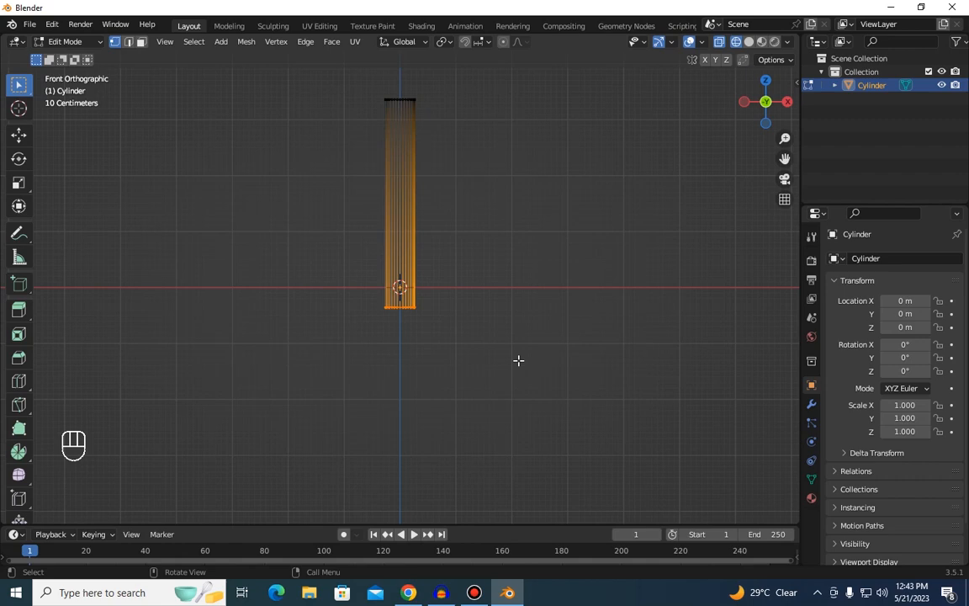
key(g)
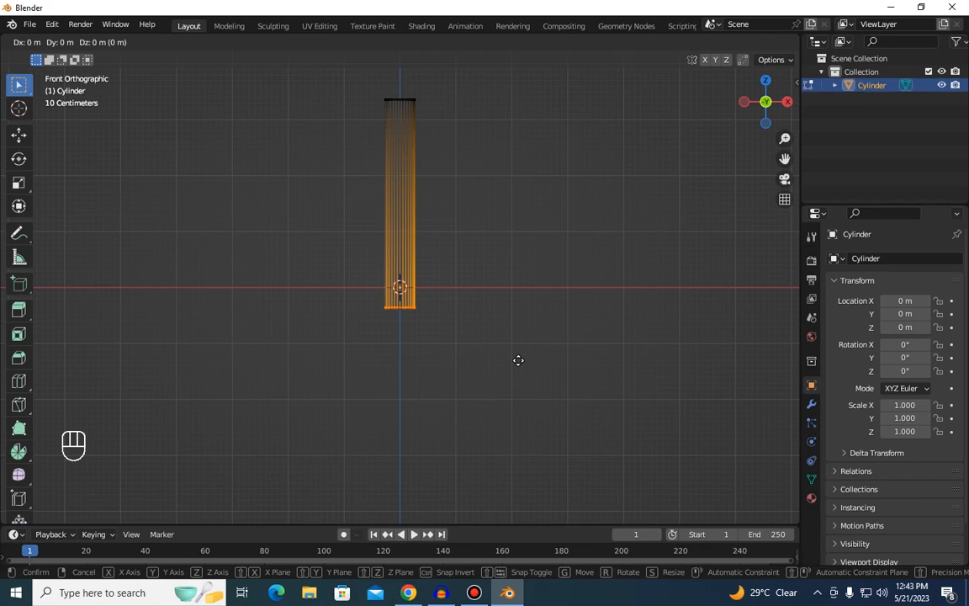
click(519, 359)
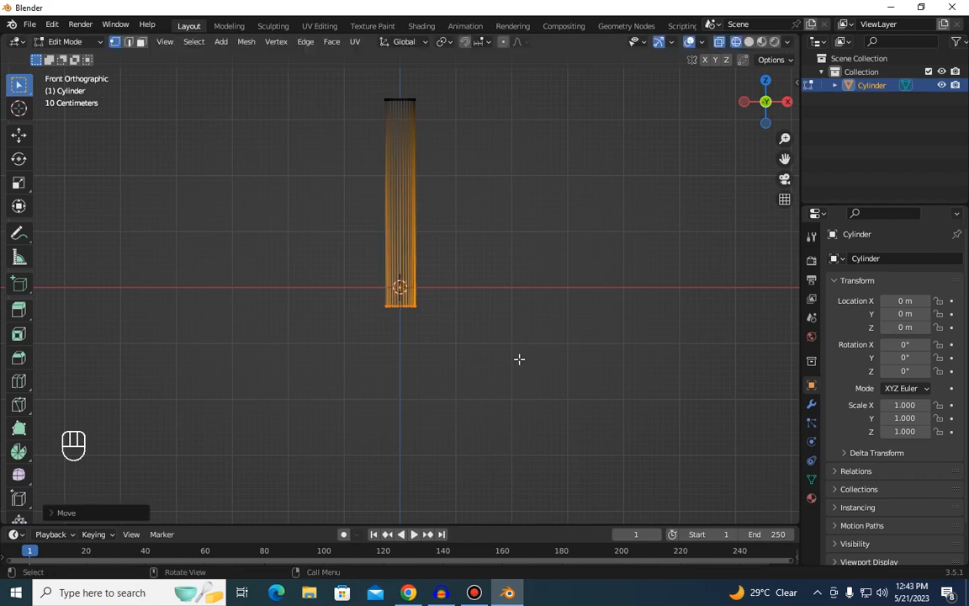
key(e)
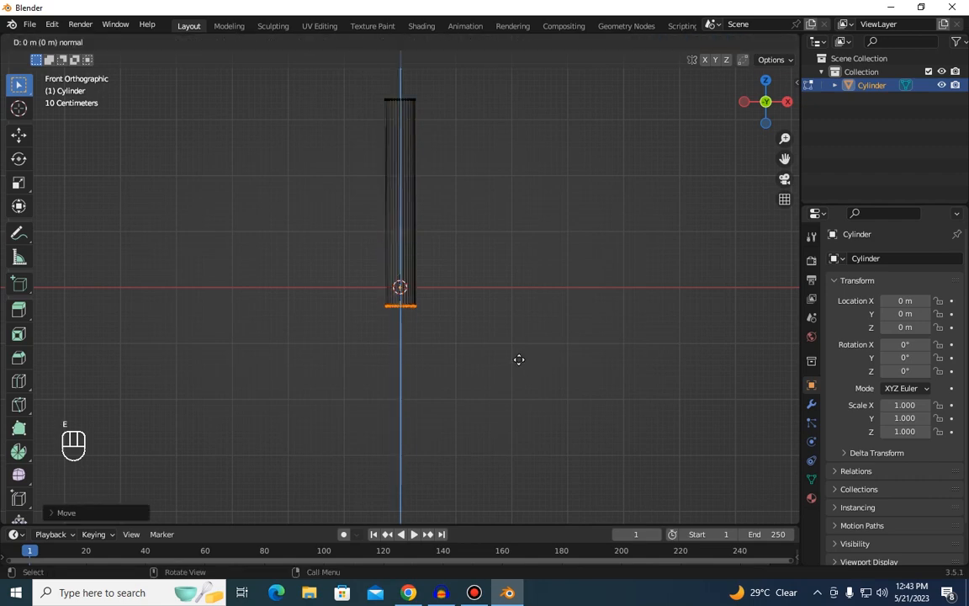
key(z)
key(z)
key(z)
key(z)
key(z)
key(z)
key(z)
key(z)
key(z)
key(z)
key(z)
key(z)
key(z)
key(z)
key(z)
key(z)
key(z)
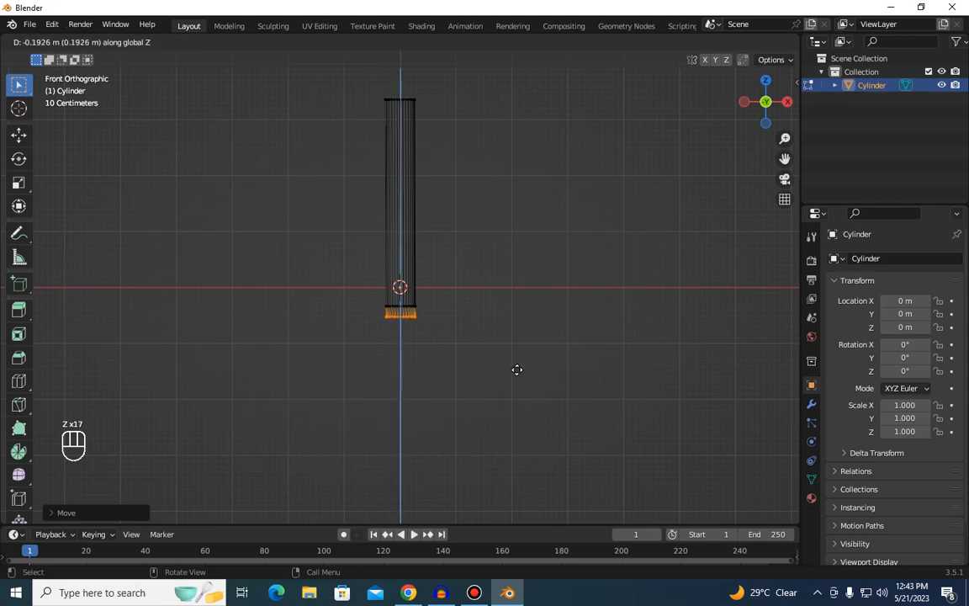
key(s)
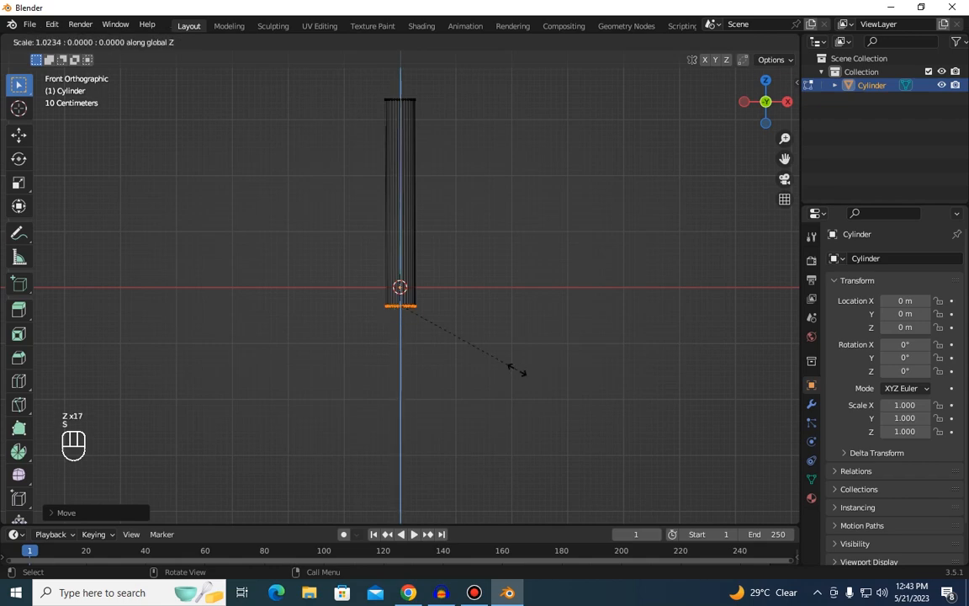
right_click(608, 406)
Step: Extrude the column's bottom ring a short way down along Z and scale it outward into a wide, flared circular base
key(e)
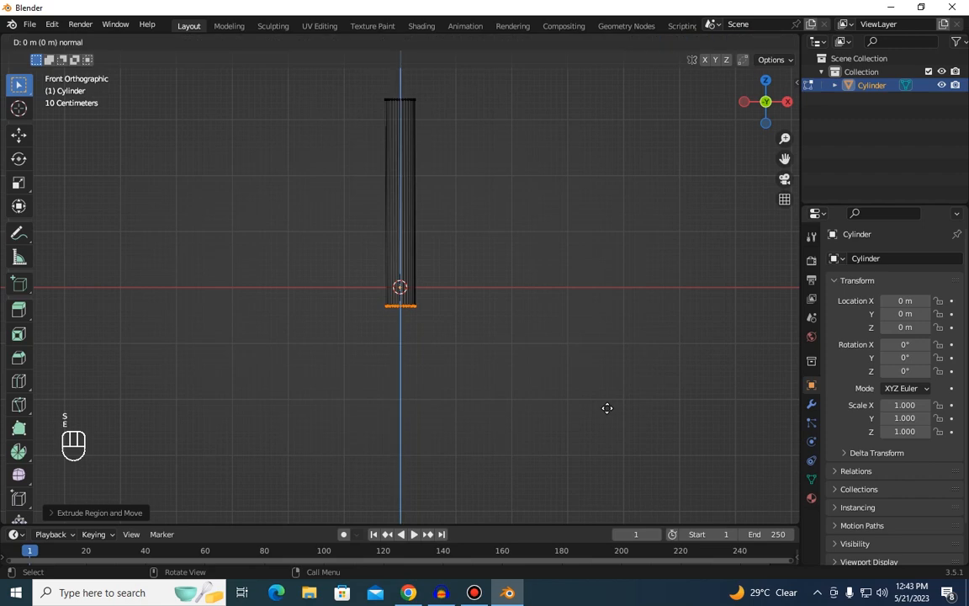
key(z)
key(z)
click(604, 435)
key(s)
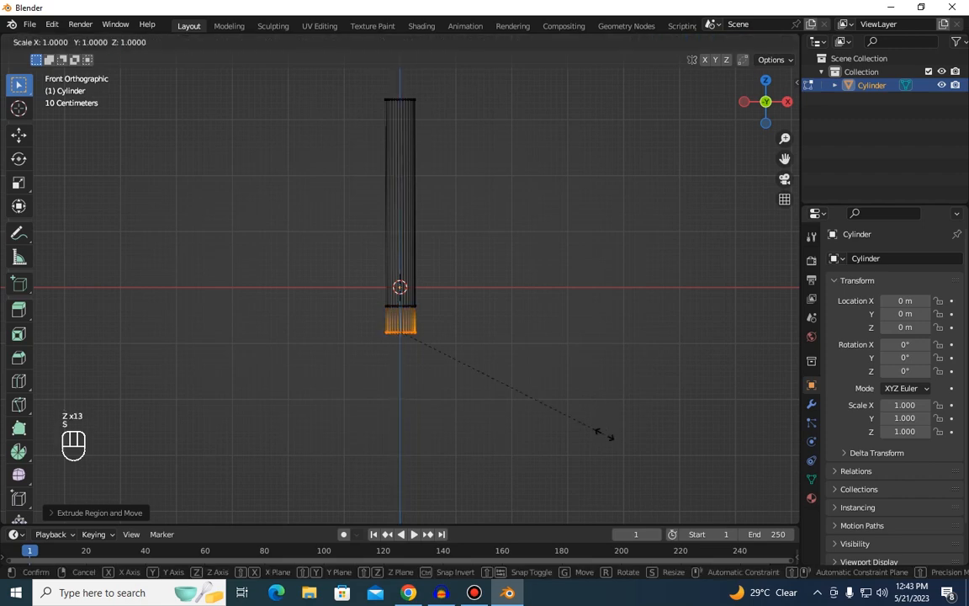
click(640, 271)
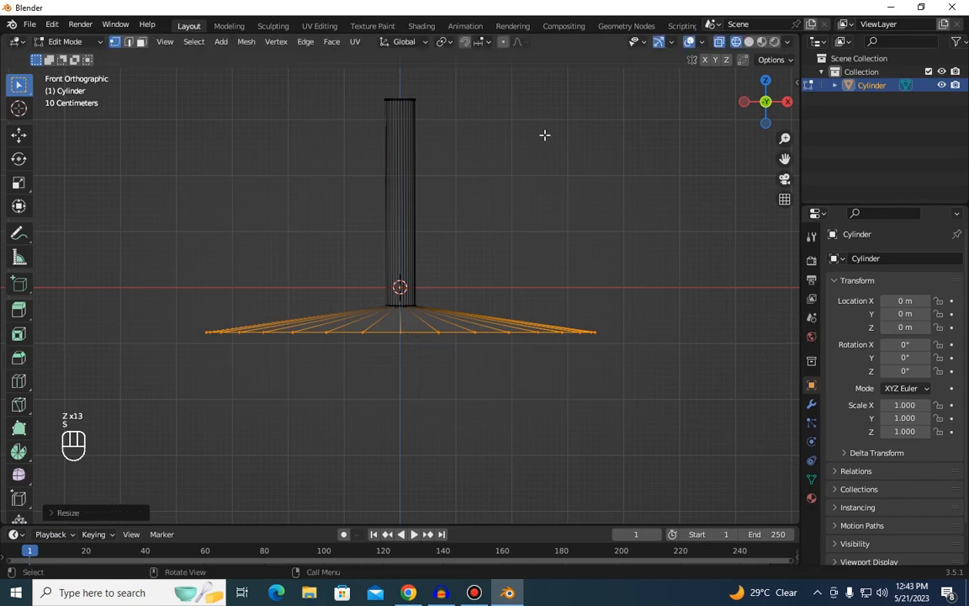
drag(772, 94, 546, 141)
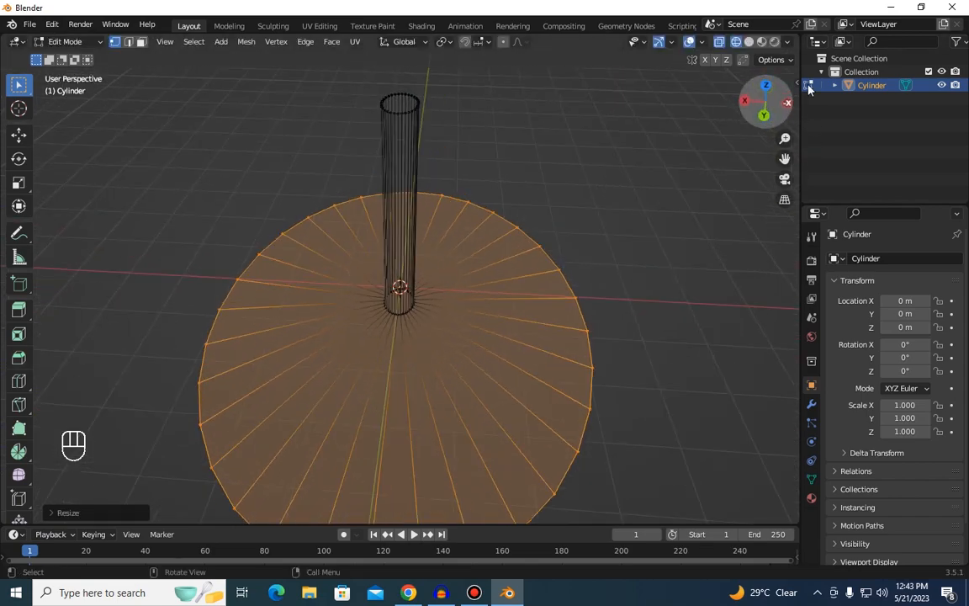
scroll(718, 129, down, 6)
drag(766, 116, 611, 169)
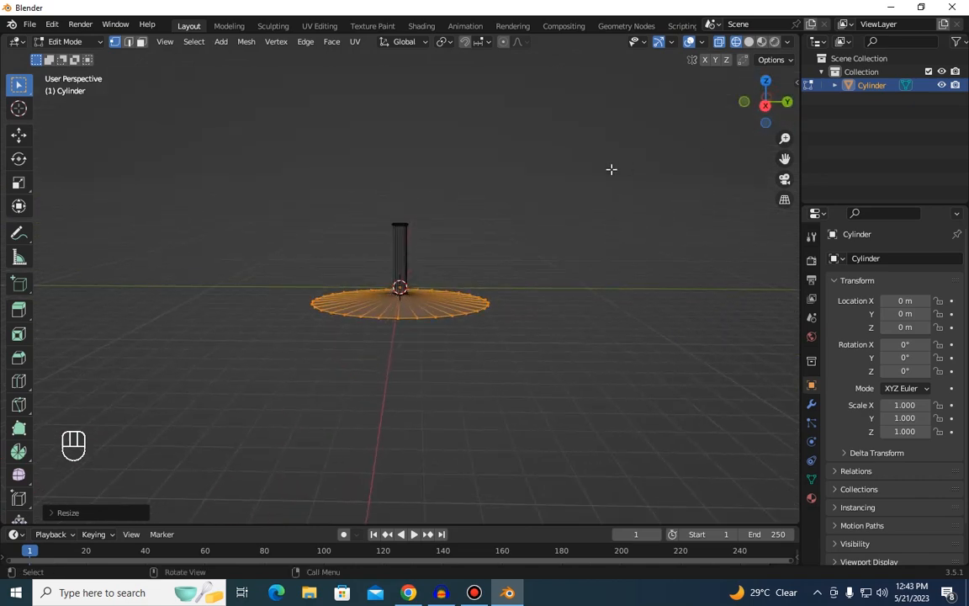
drag(764, 104, 748, 72)
scroll(499, 142, up, 2)
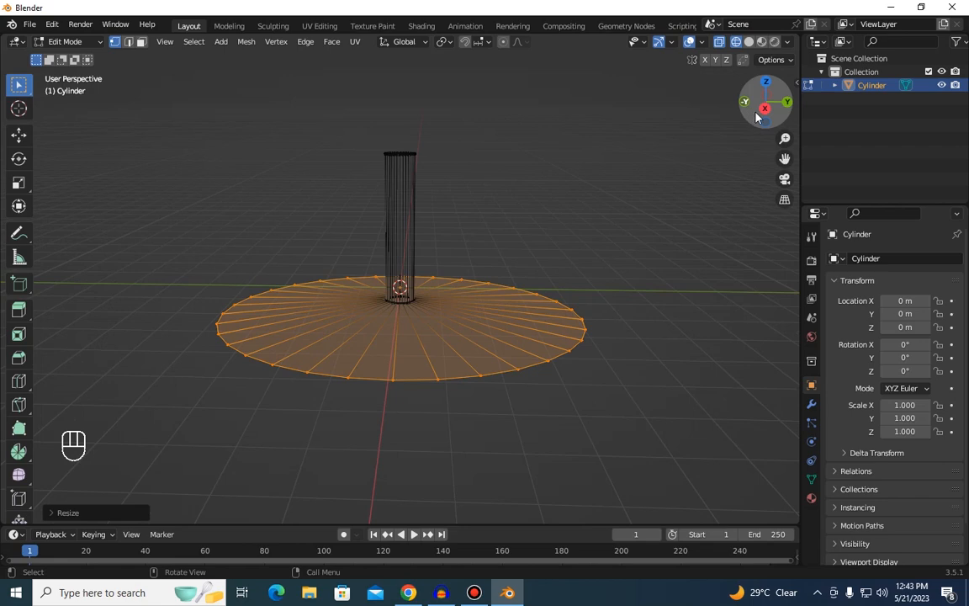
drag(755, 118, 731, 130)
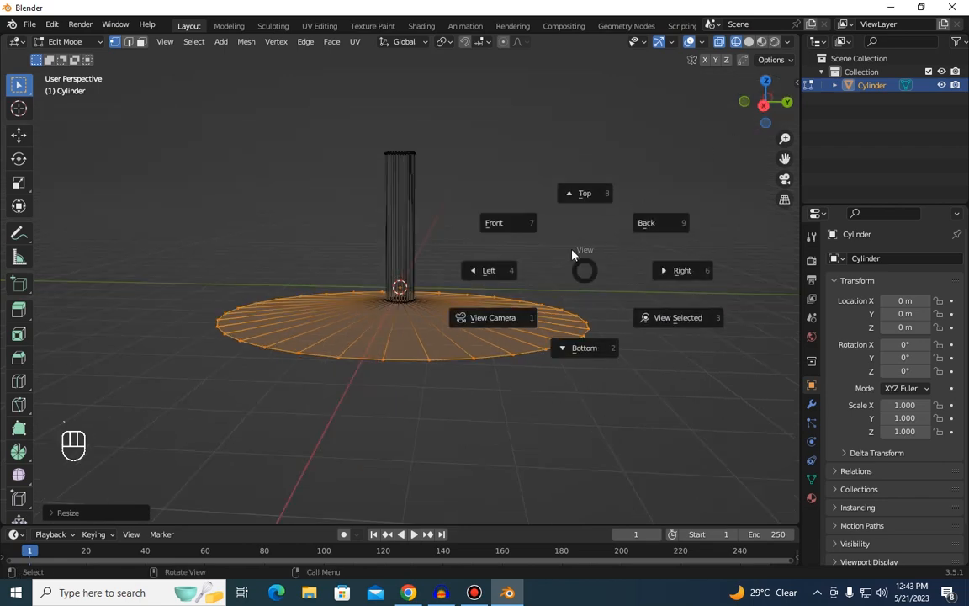
Step: Select the column's top ring from the front view, extrude it up about 0.21 m along Z, and scale it outward into a flare
click(530, 222)
drag(359, 129, 439, 160)
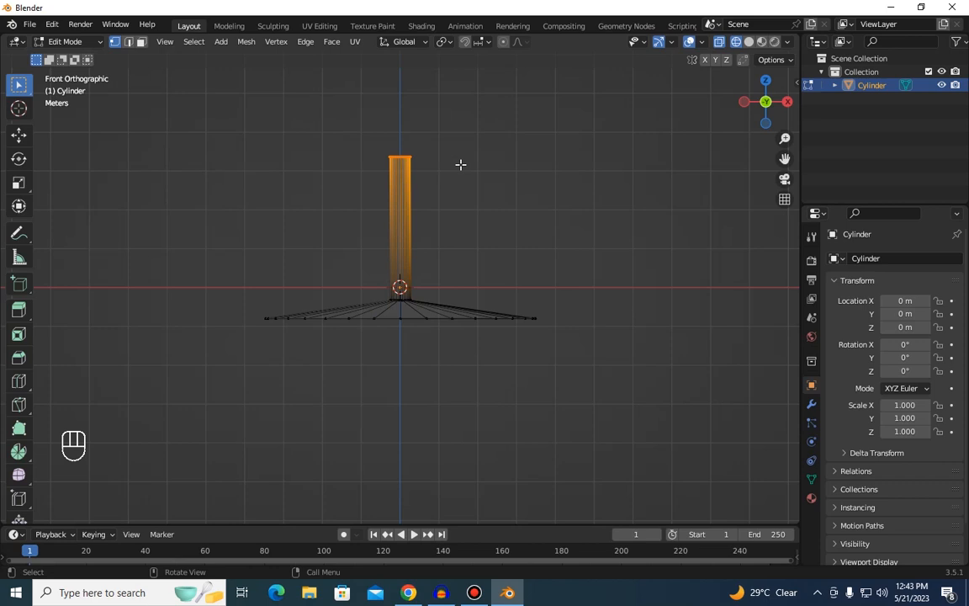
key(e)
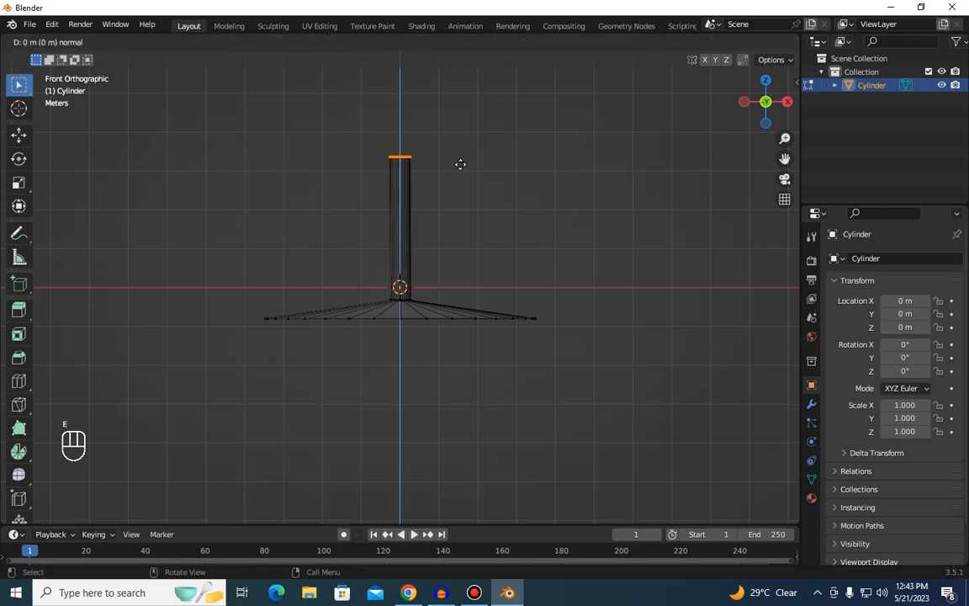
key(z)
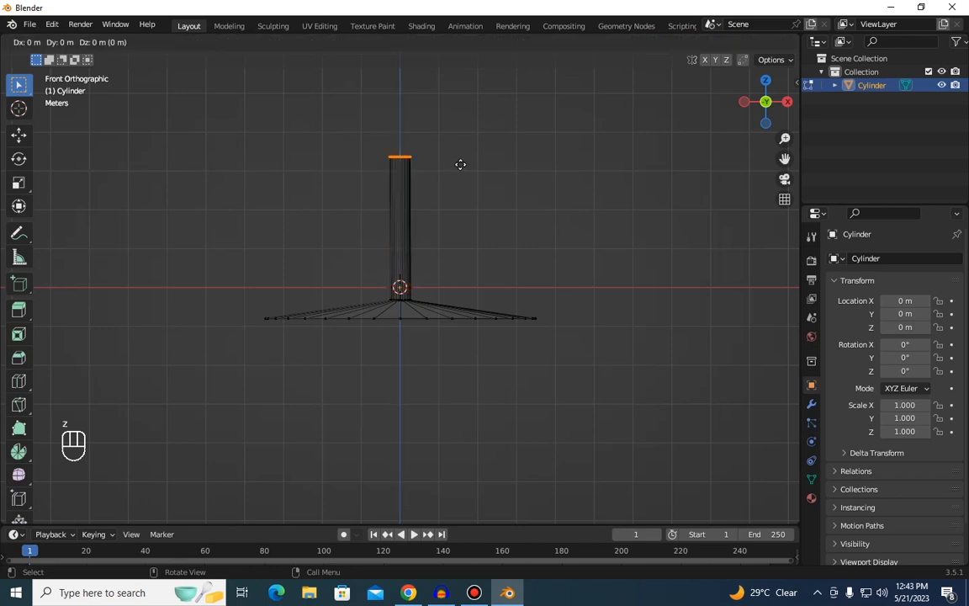
key(z)
key(z)
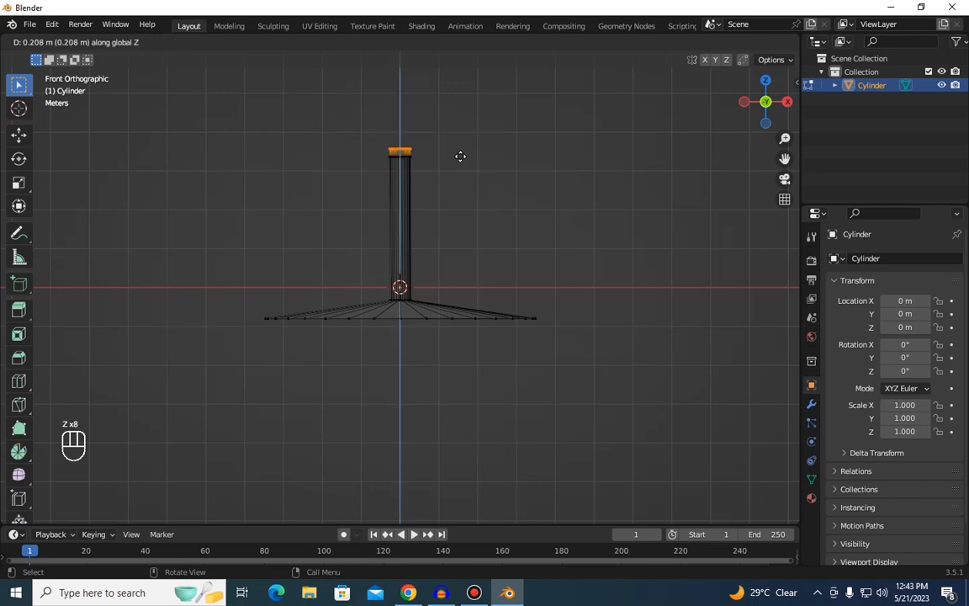
click(460, 156)
key(s)
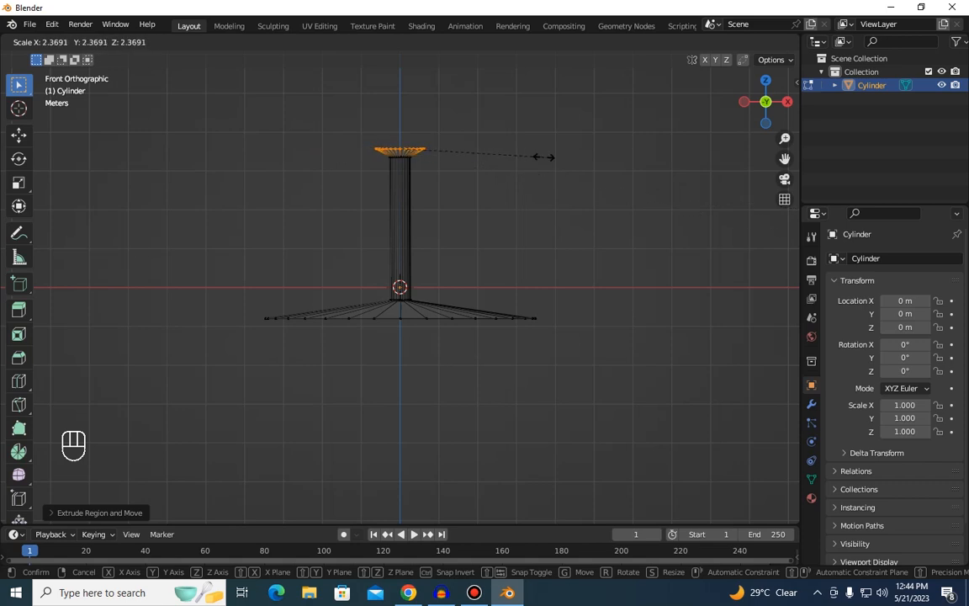
click(591, 169)
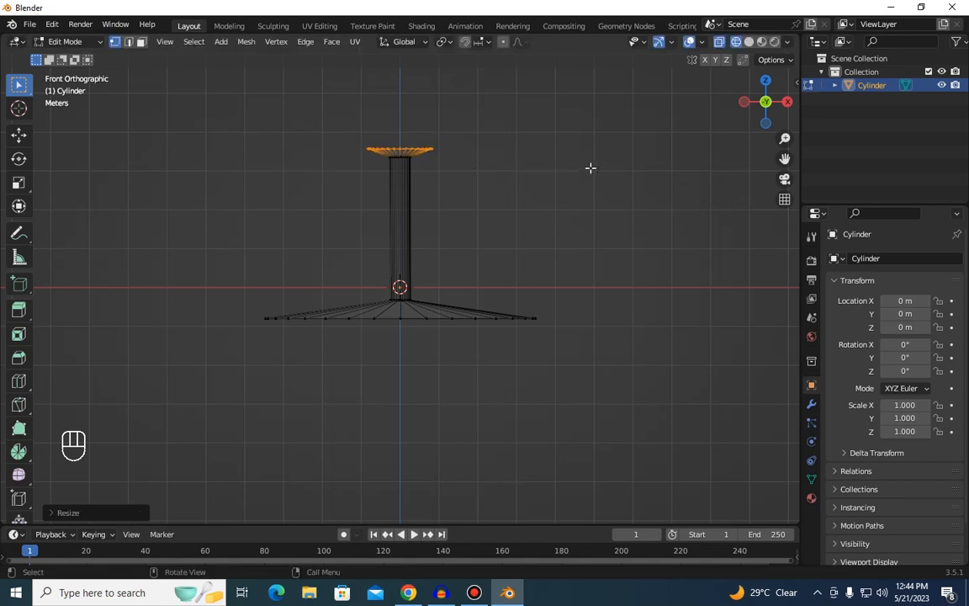
Step: Extrude the flared top ring slightly up along Z and scale it outward into a disc wider than the base
key(e)
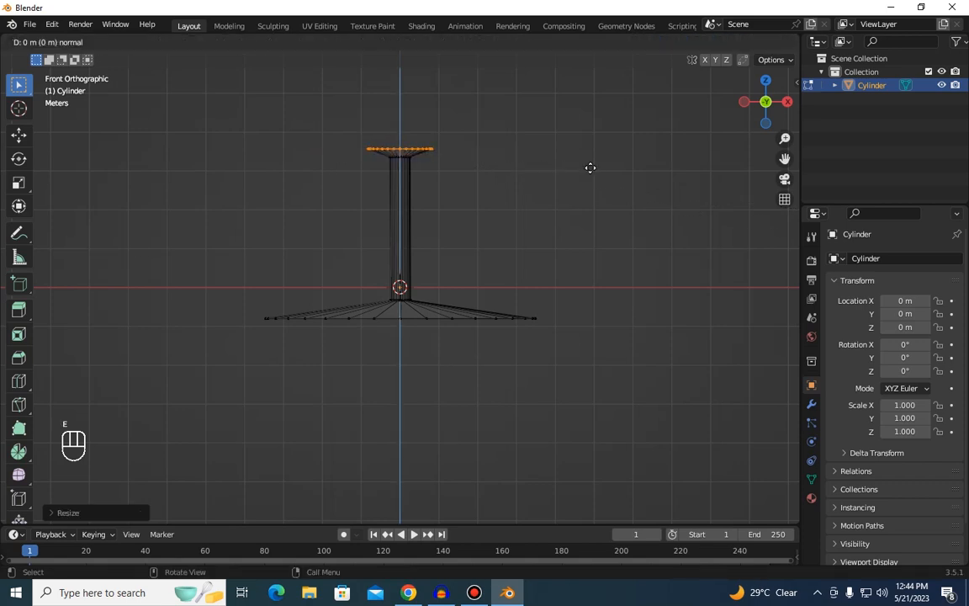
key(z)
key(z)
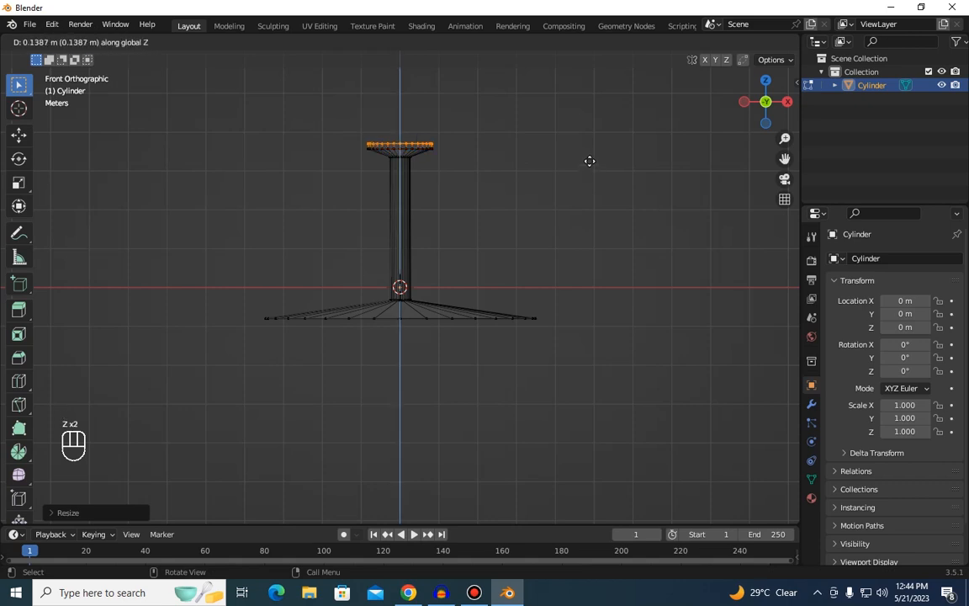
click(589, 160)
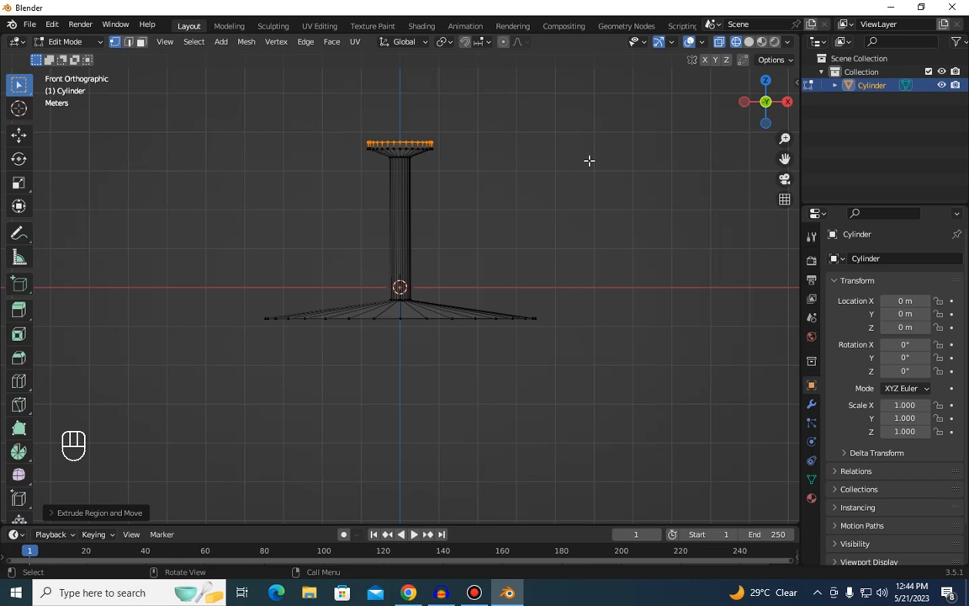
key(s)
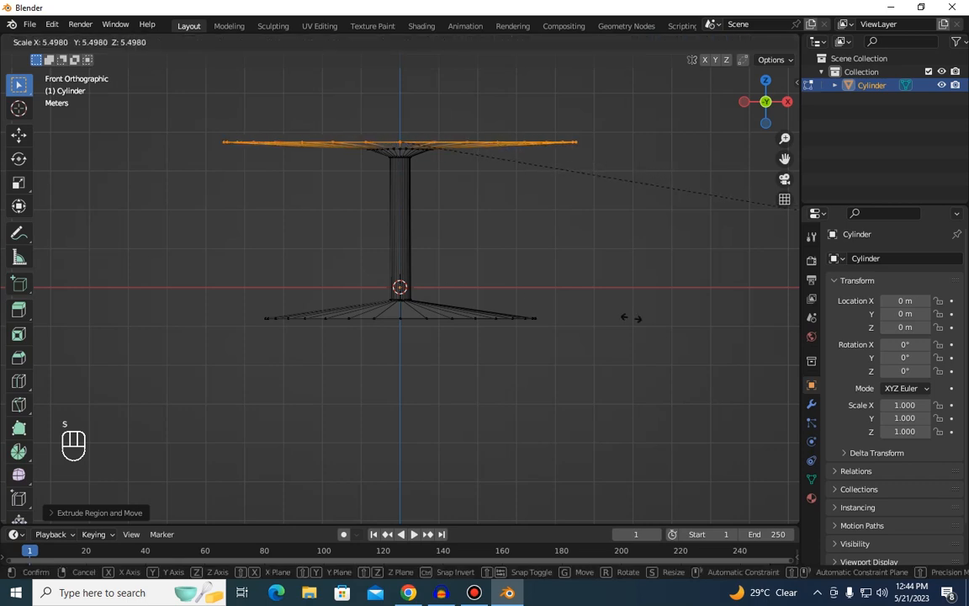
click(665, 345)
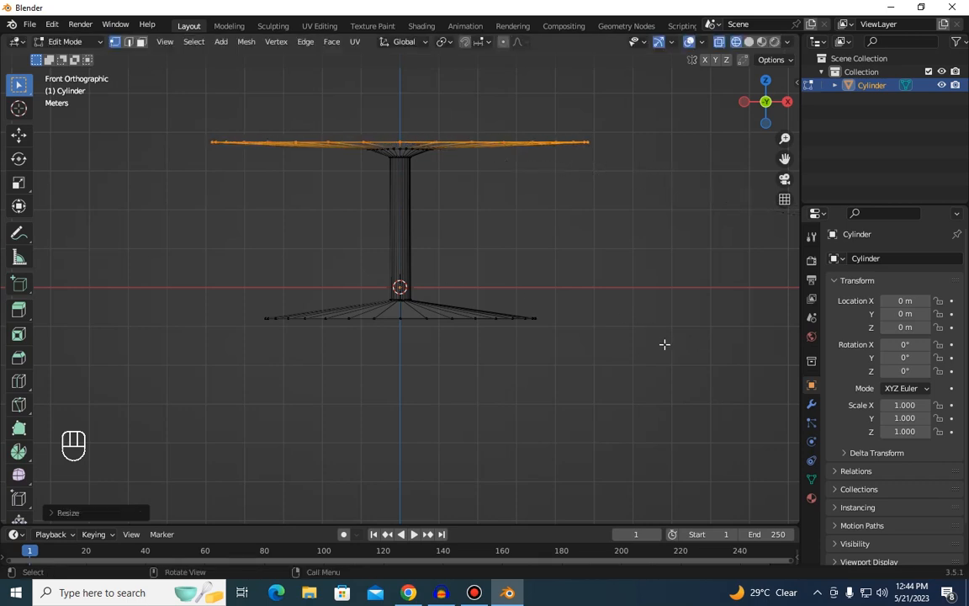
Step: Extrude the wide top disc a short distance up along Z to give the tabletop thickness
key(e)
key(z)
key(z)
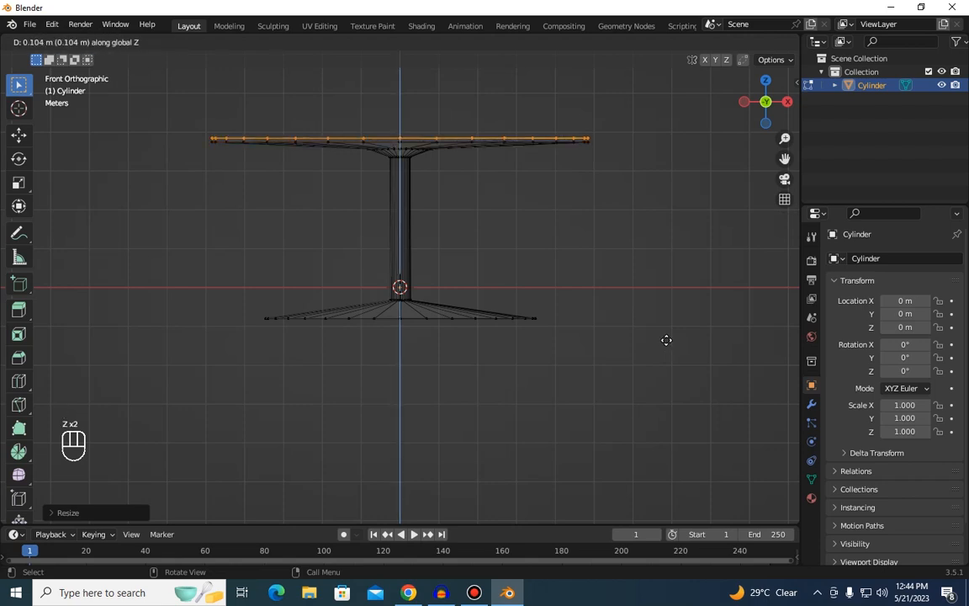
click(666, 335)
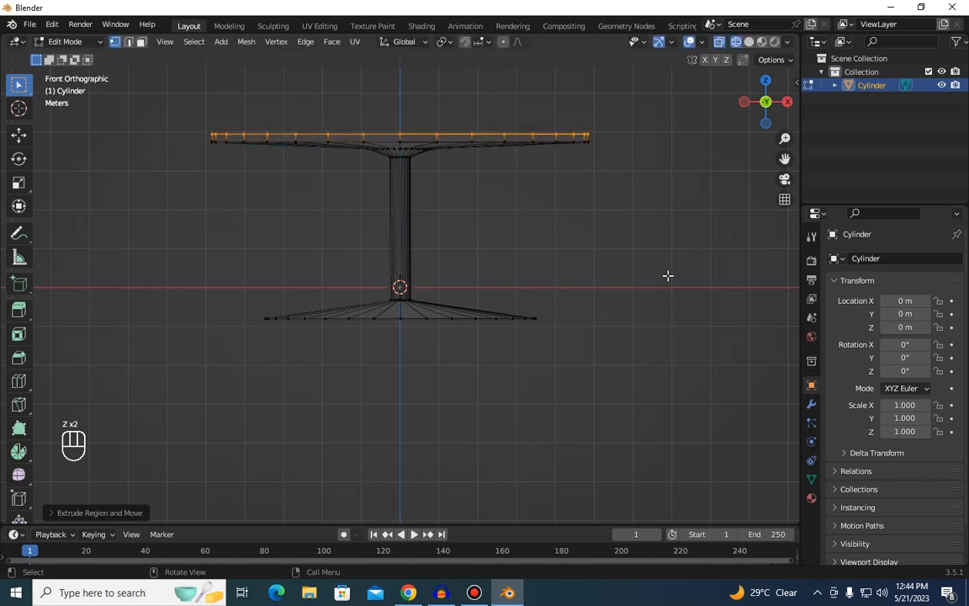
drag(764, 105, 744, 121)
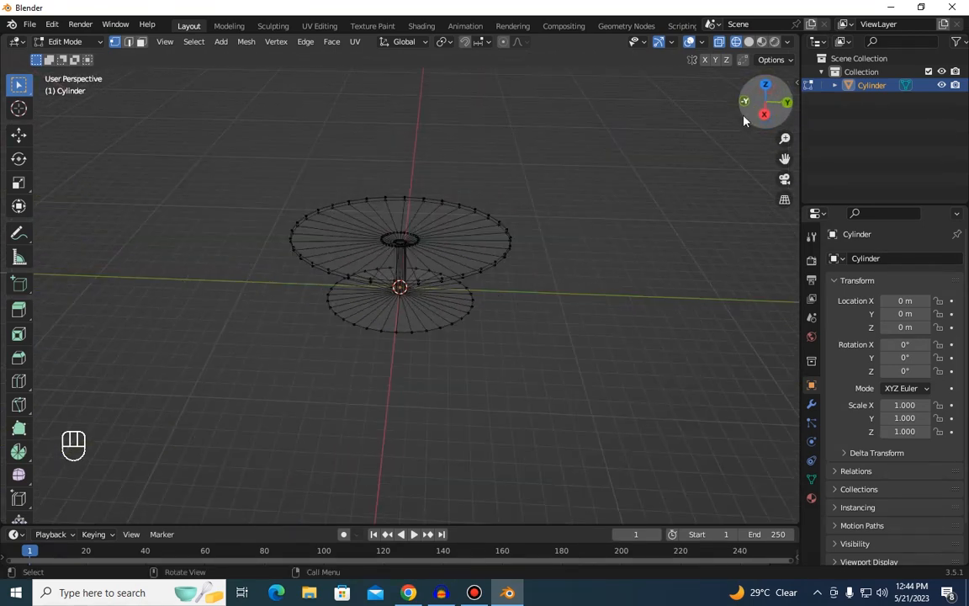
Step: Return the finished table to Object Mode, display it in solid shading and view it from several angles
click(76, 42)
click(72, 56)
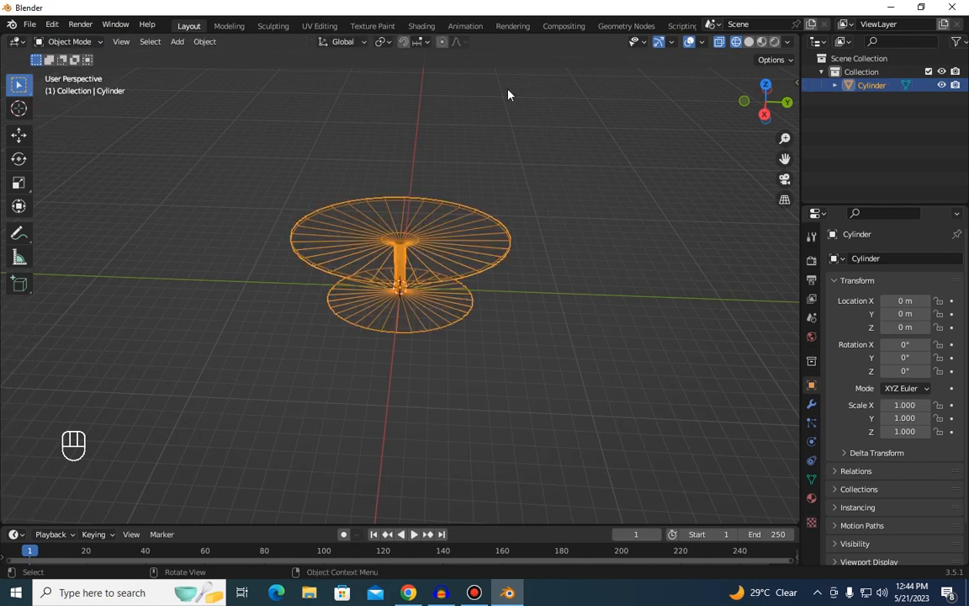
click(748, 41)
scroll(656, 216, up, 3)
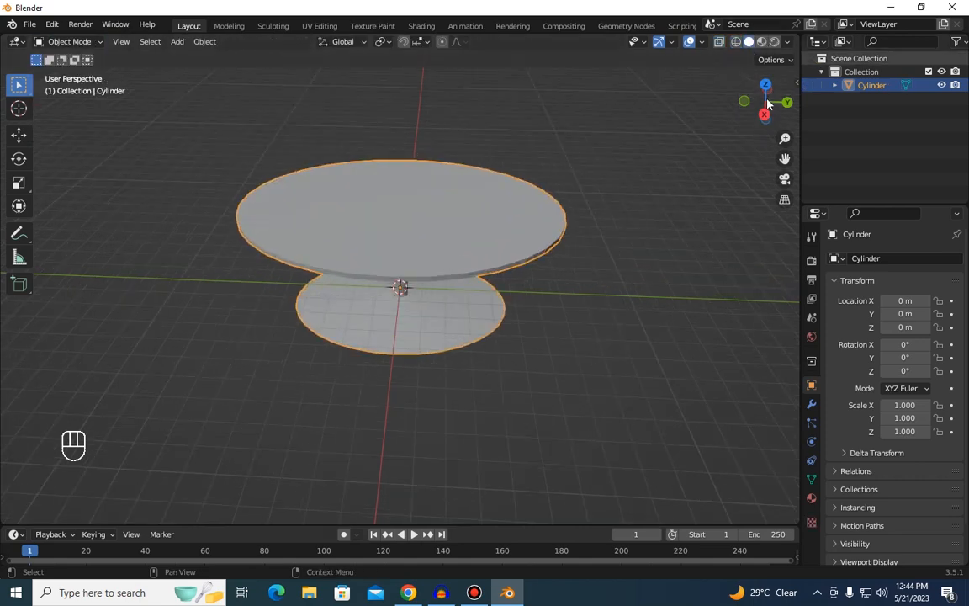
mouse_move(750, 105)
mouse_down()
mouse_move(757, 82)
mouse_move(740, 96)
mouse_up()
scroll(669, 98, down, 3)
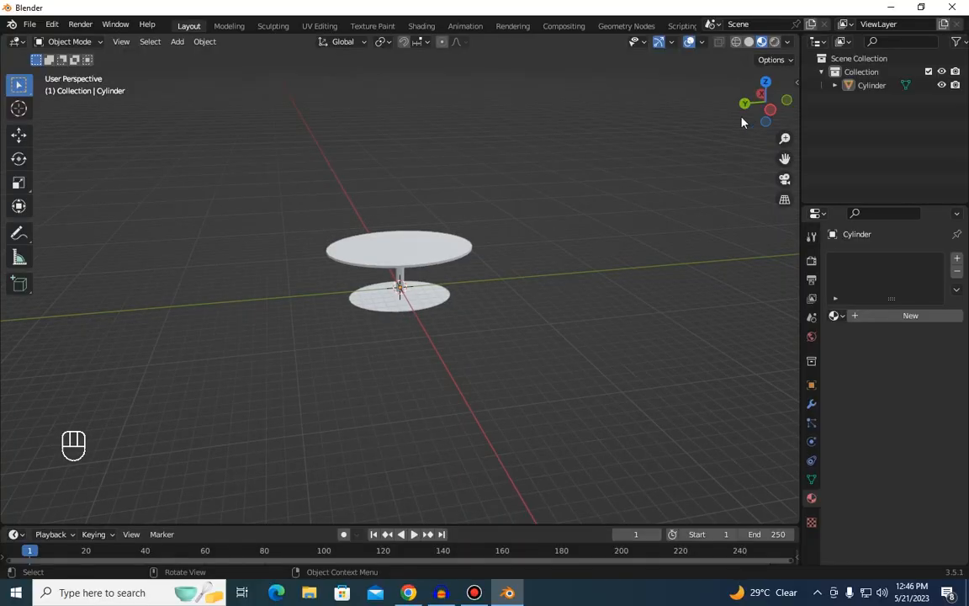
mouse_move(742, 118)
mouse_down()
mouse_move(764, 99)
mouse_move(741, 109)
mouse_up()
scroll(606, 197, up, 3)
Step: Open the Shading workspace, create a new material for the table and enlarge the node editor to show the Principled BSDF node
click(429, 26)
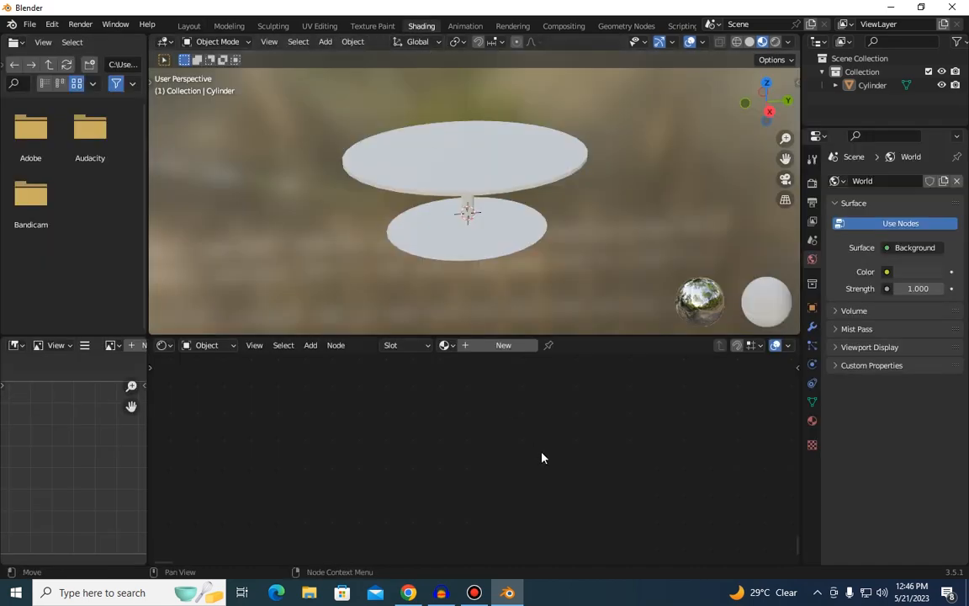
click(504, 345)
scroll(463, 437, up, 2)
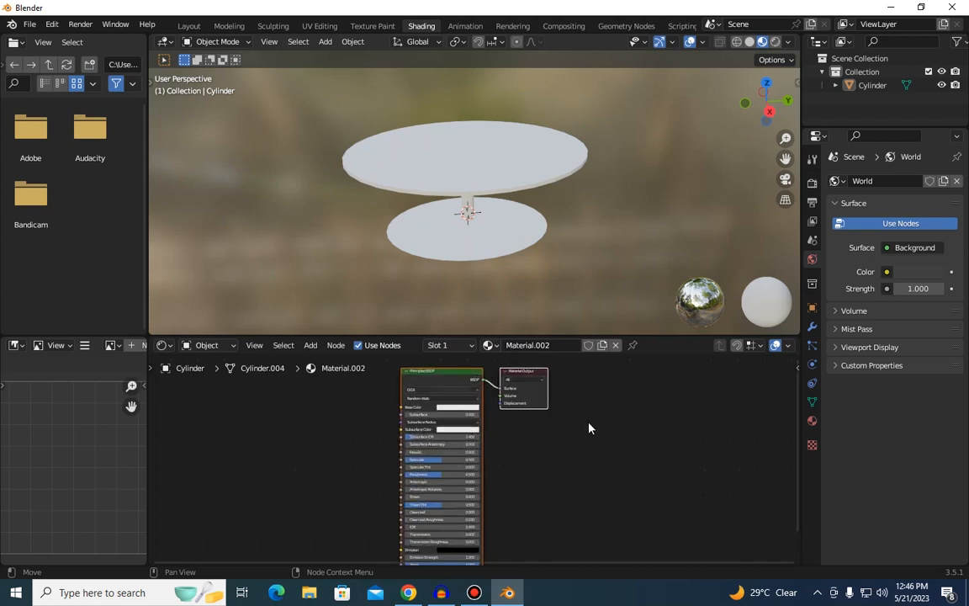
scroll(457, 419, up, 2)
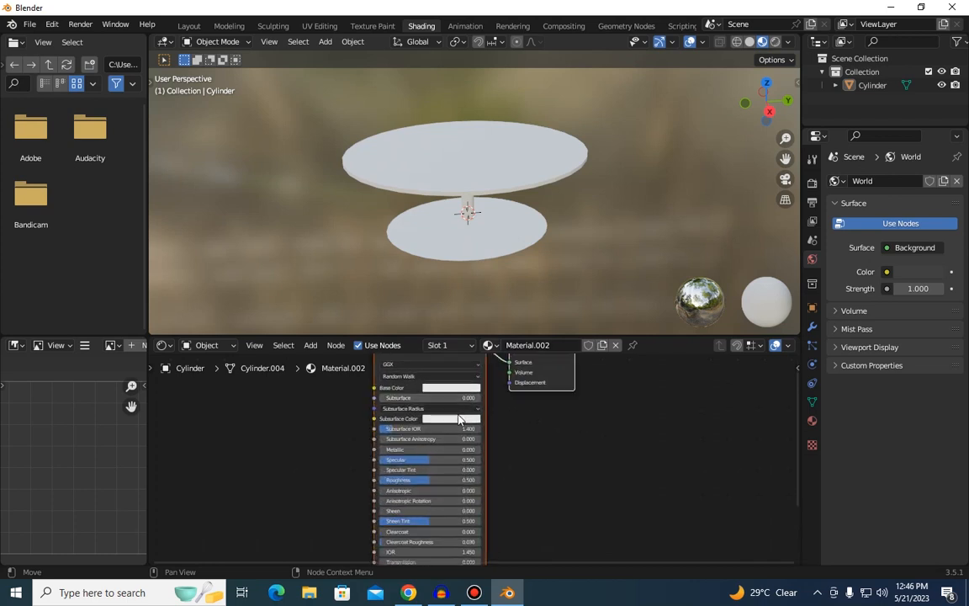
scroll(447, 409, down, 2)
drag(383, 334, 401, 229)
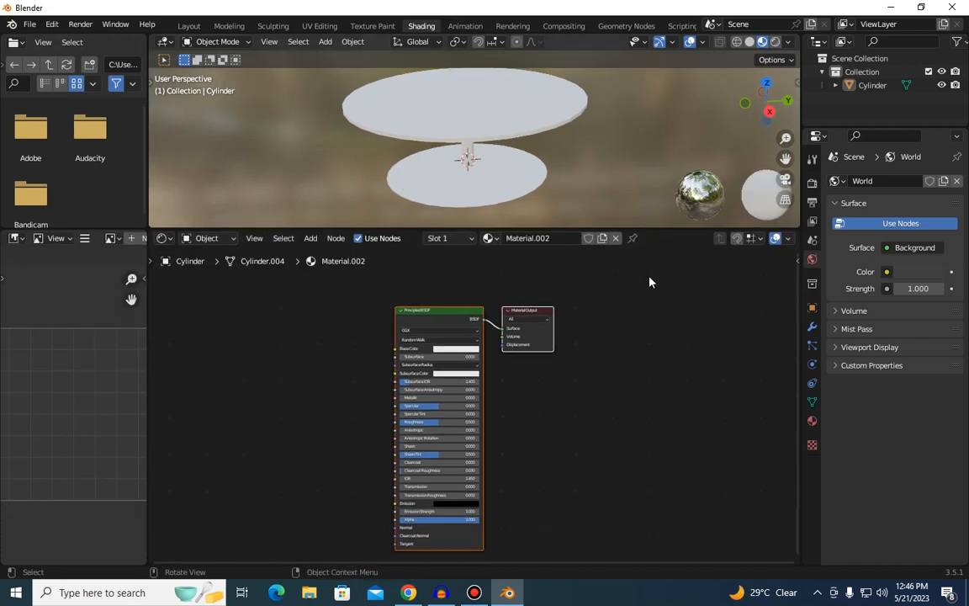
scroll(450, 352, up, 3)
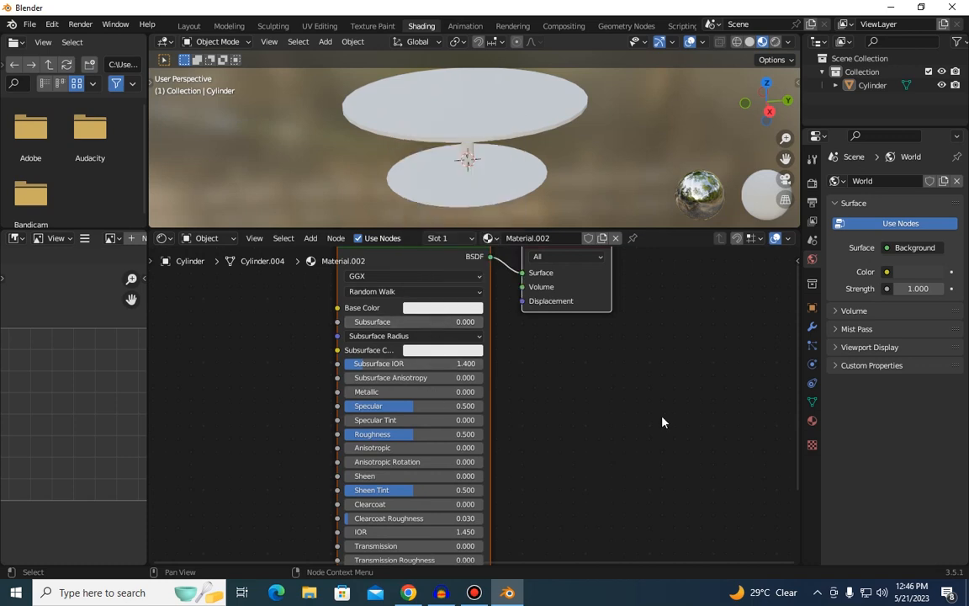
scroll(375, 384, down, 2)
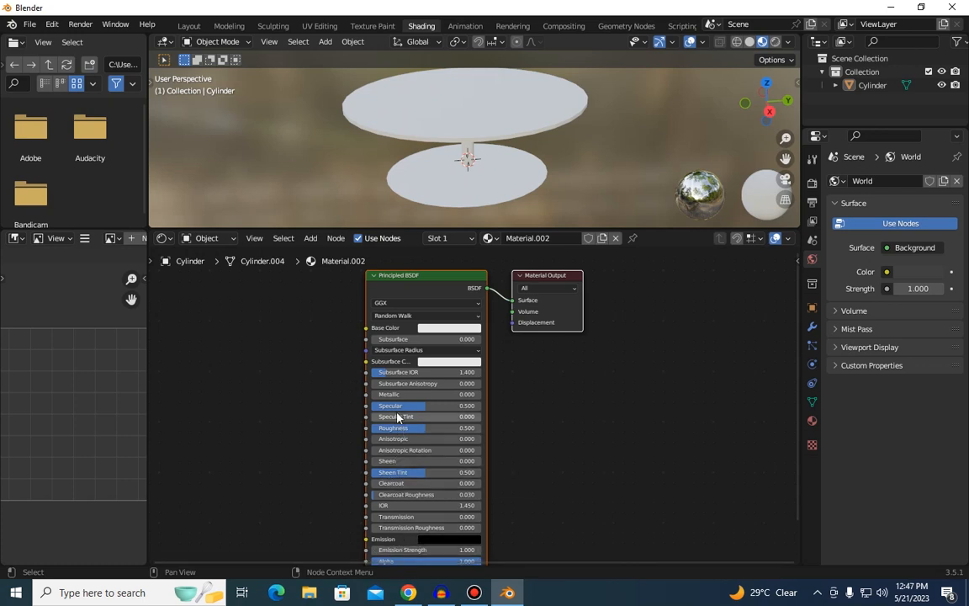
scroll(395, 406, up, 2)
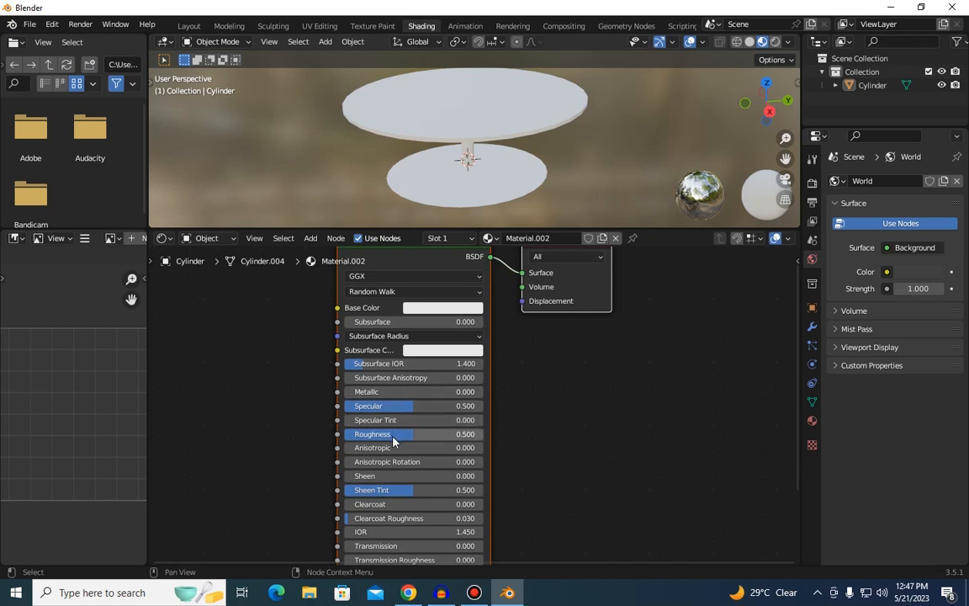
scroll(393, 441, down, 1)
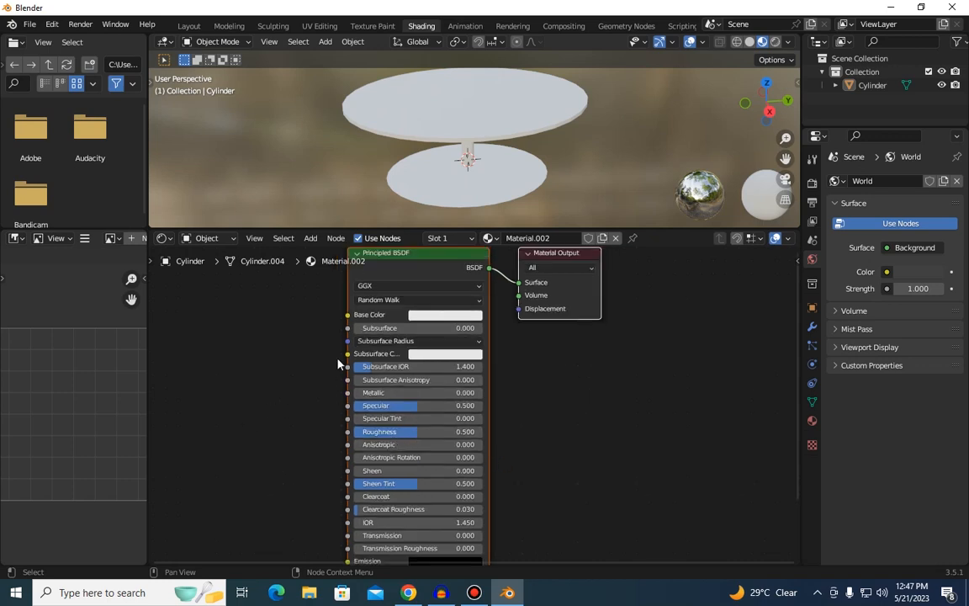
Step: Set the Base Color of the table's material to a fully saturated red
click(439, 318)
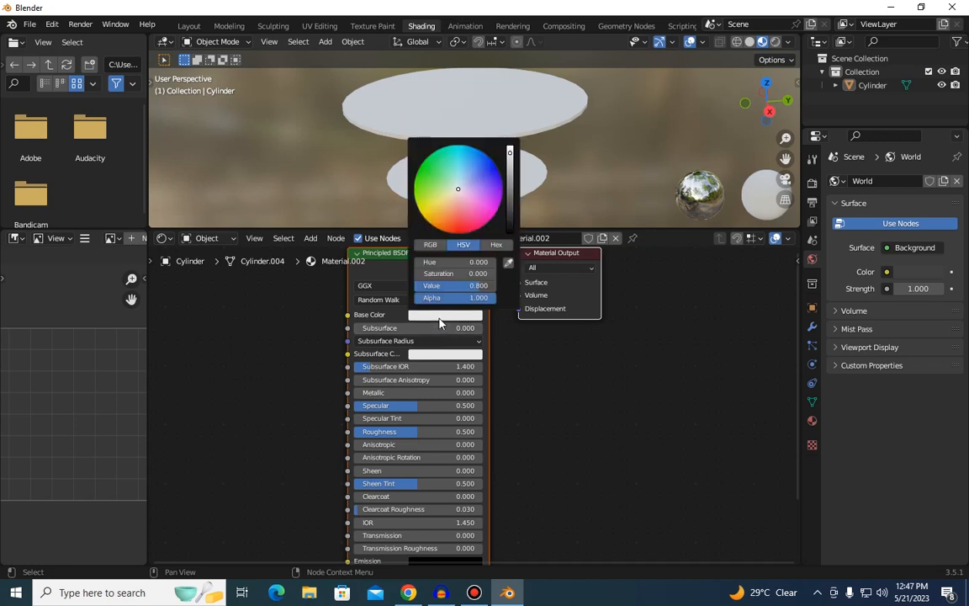
drag(458, 192, 458, 232)
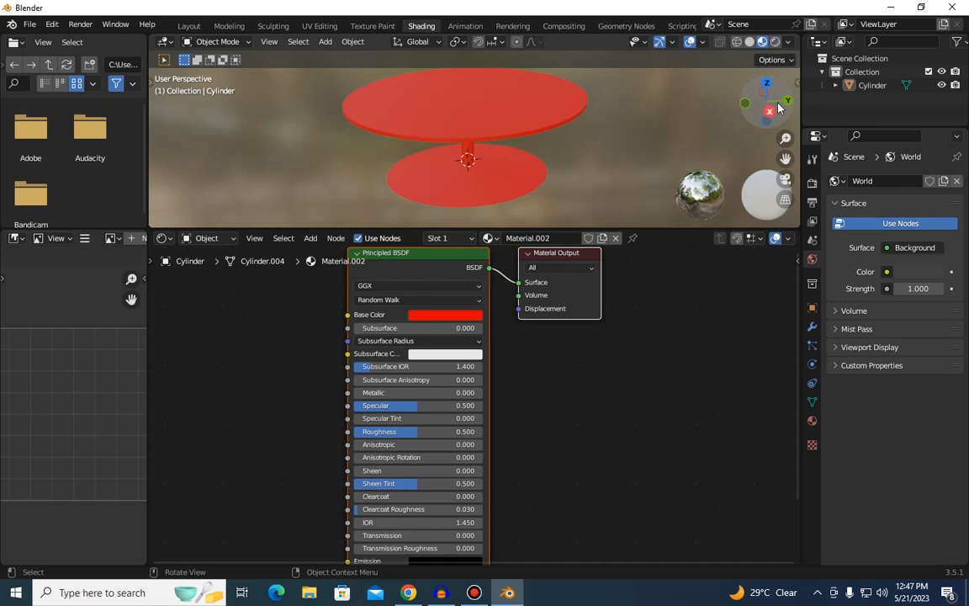
mouse_move(769, 110)
mouse_down()
mouse_move(737, 132)
mouse_move(772, 114)
mouse_move(770, 122)
mouse_up()
scroll(769, 110, down, 2)
Step: Change the Base Color of the table's material to a saturated orange
click(439, 316)
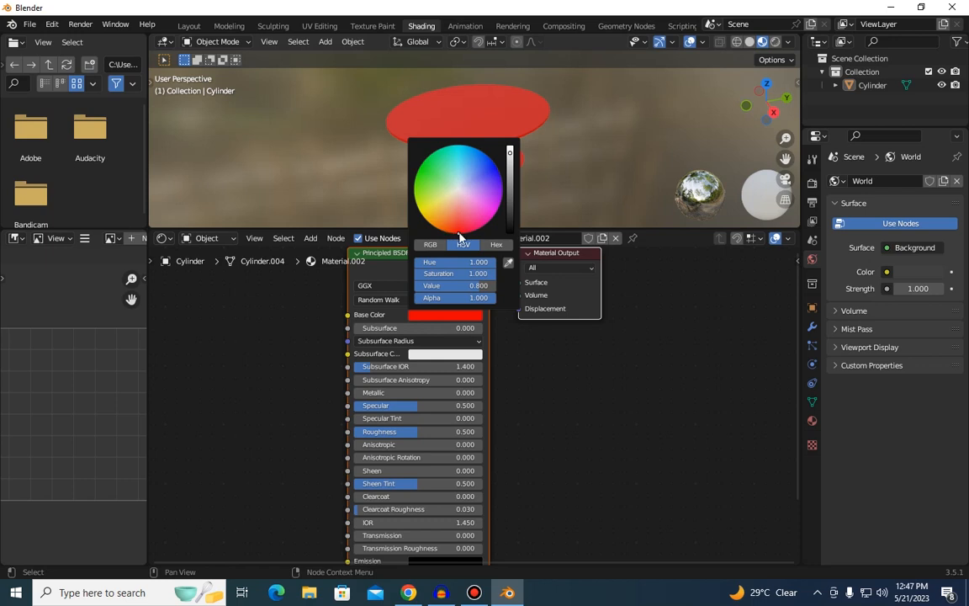
drag(446, 229, 441, 229)
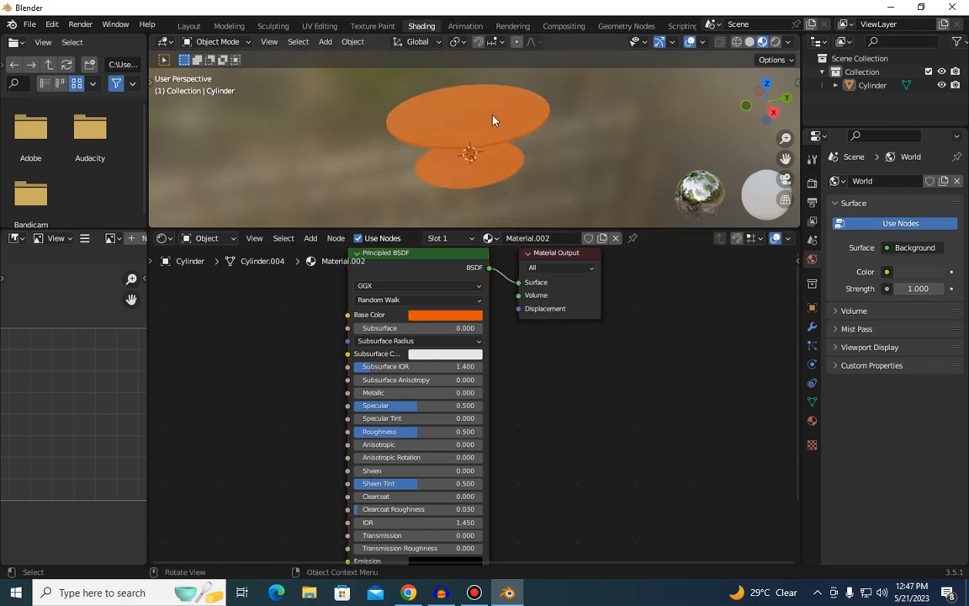
scroll(493, 121, up, 2)
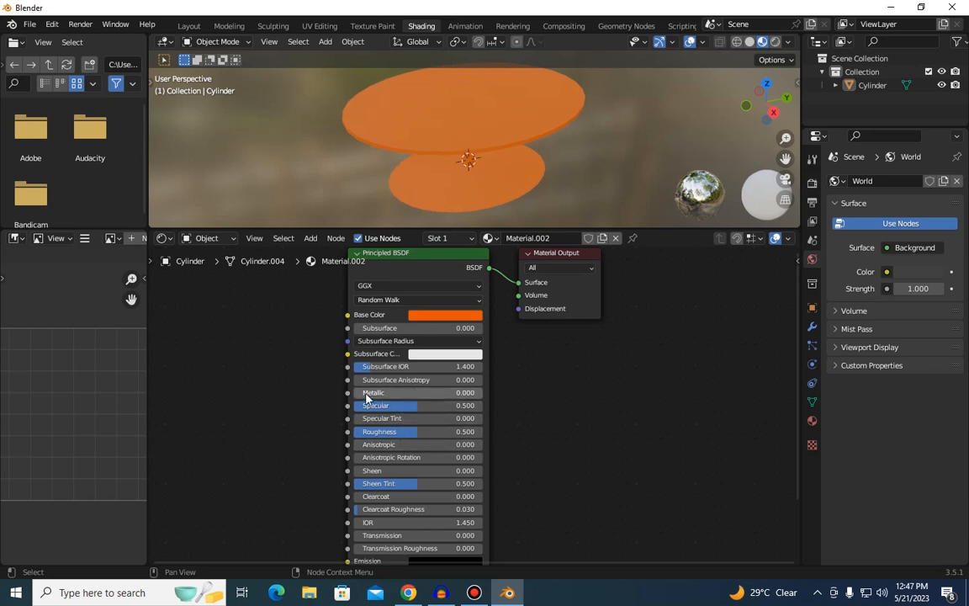
Step: Set the orange material's Metallic to about 0.636 and its Roughness to about 0.164
drag(362, 393, 435, 392)
drag(408, 432, 367, 432)
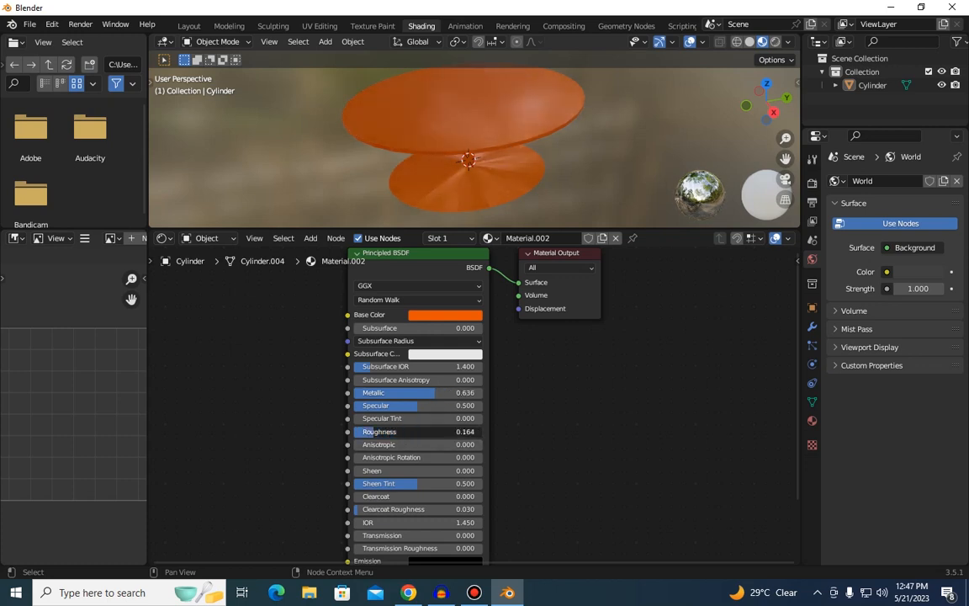
scroll(662, 315, down, 1)
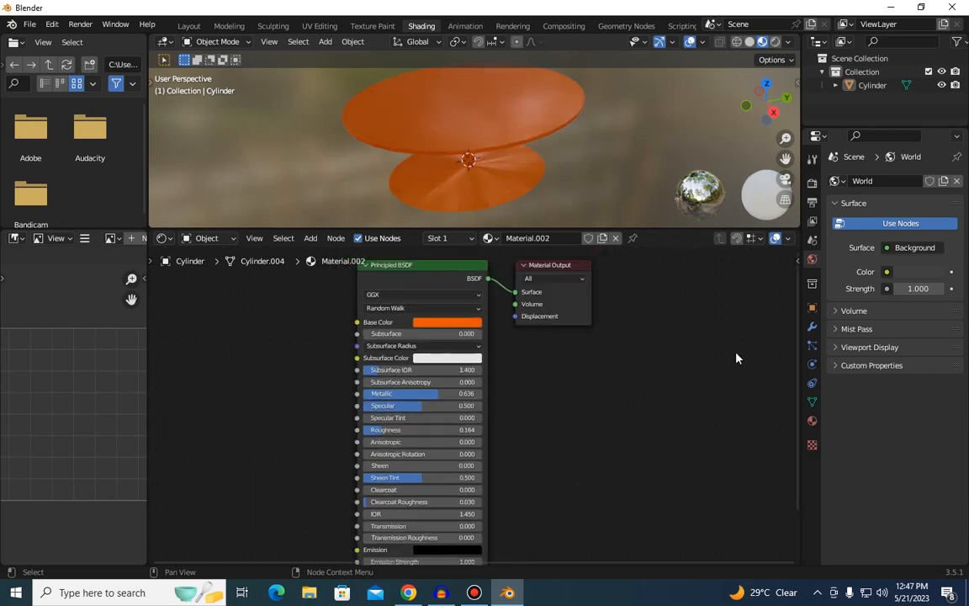
Step: Return to the Layout workspace and display the table in rendered viewport shading
click(191, 27)
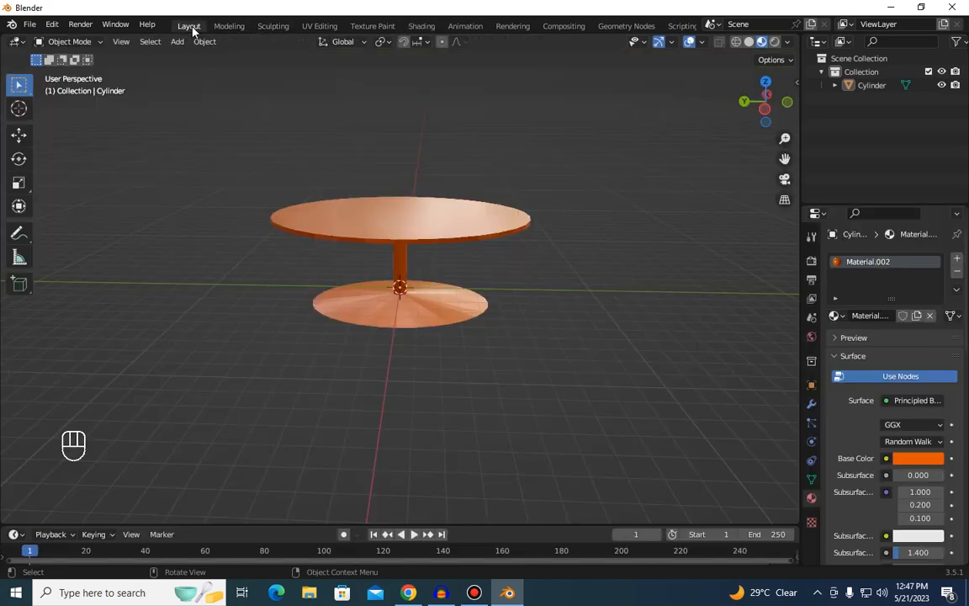
mouse_move(773, 112)
mouse_down()
mouse_move(589, 166)
mouse_move(599, 200)
mouse_move(525, 181)
mouse_move(732, 122)
mouse_move(690, 111)
mouse_move(638, 141)
mouse_move(742, 141)
mouse_up()
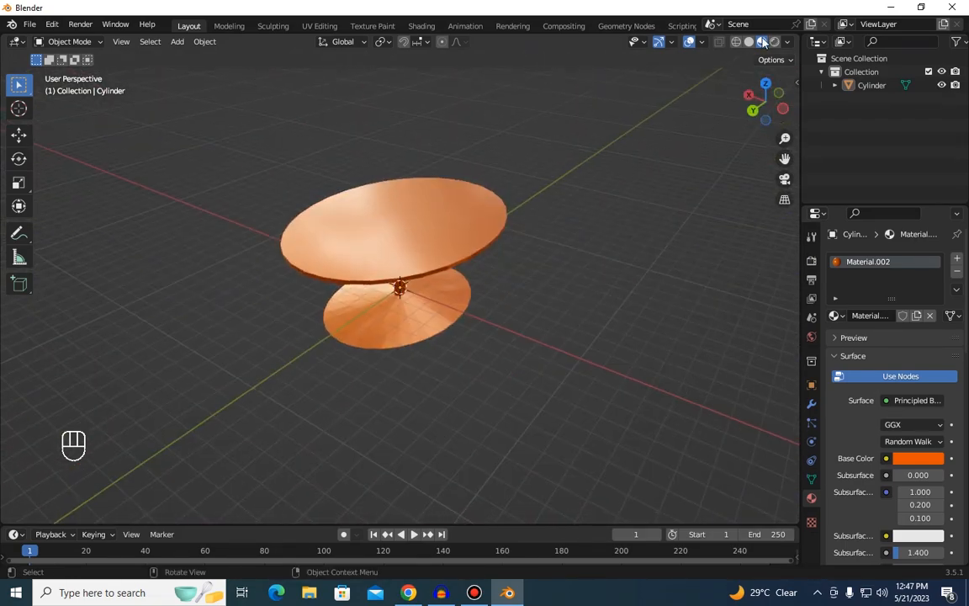
click(773, 43)
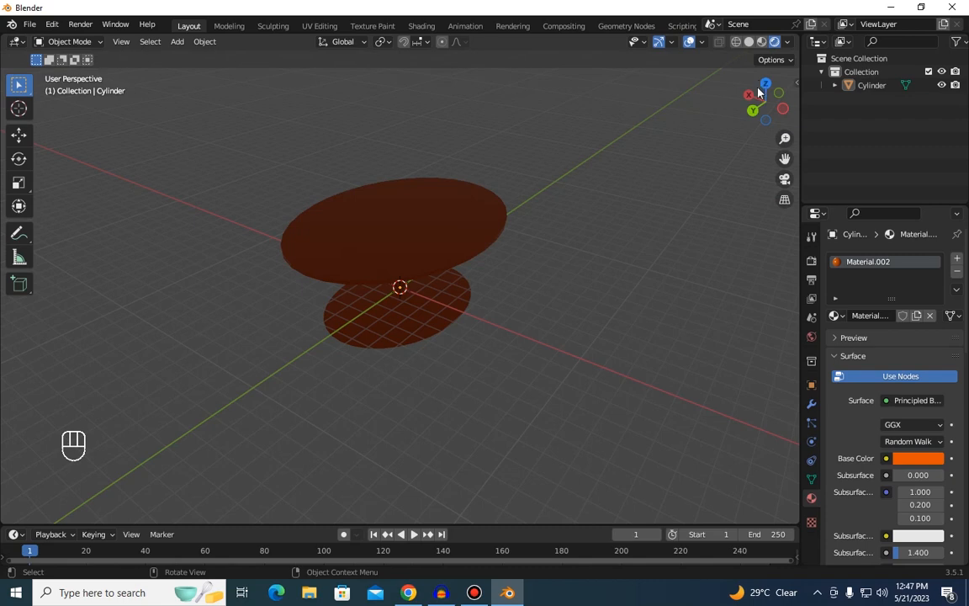
mouse_move(764, 99)
mouse_down()
mouse_move(746, 116)
mouse_move(749, 109)
mouse_move(818, 121)
mouse_move(757, 113)
mouse_up()
scroll(745, 113, down, 4)
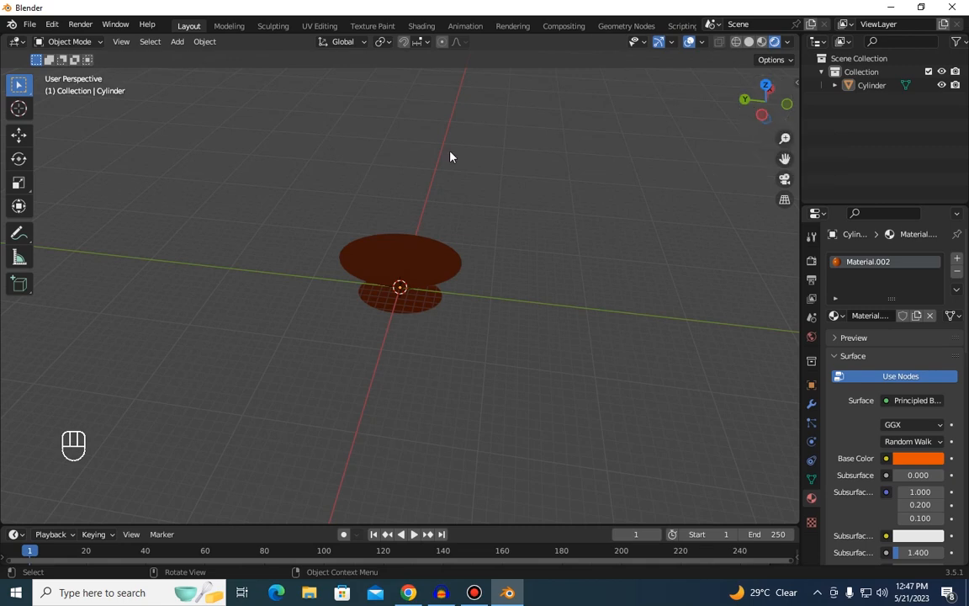
Step: Add an area light raised along Z high above the tabletop, scale it up, and switch to the top view
key(shift+a)
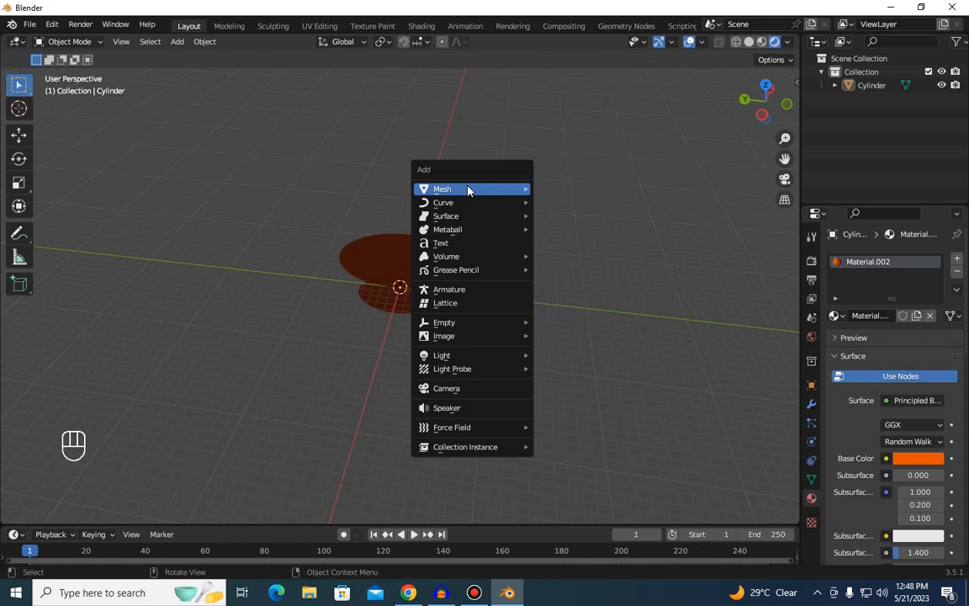
mouse_move(468, 191)
mouse_move(453, 360)
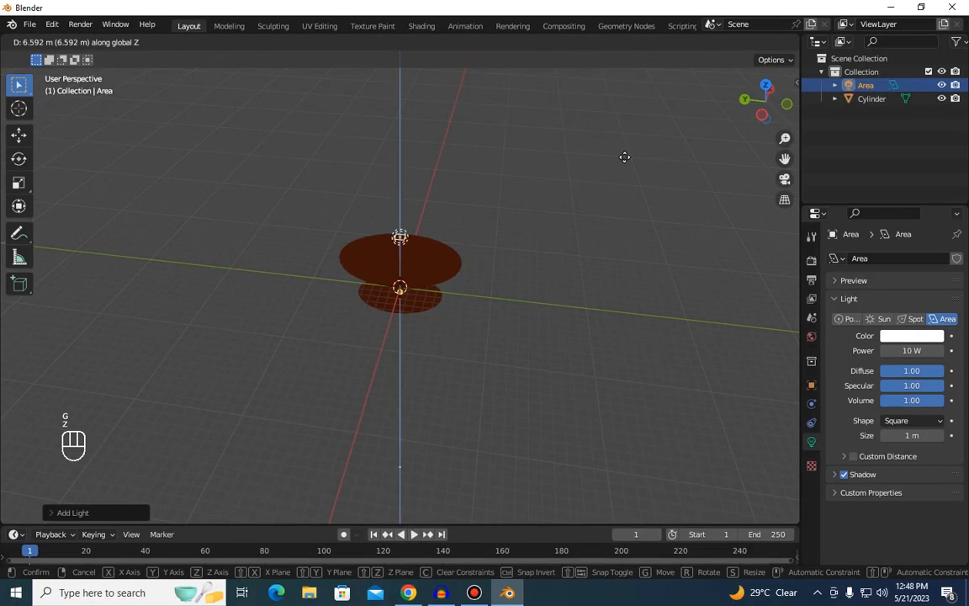
click(628, 177)
key(s)
click(305, 493)
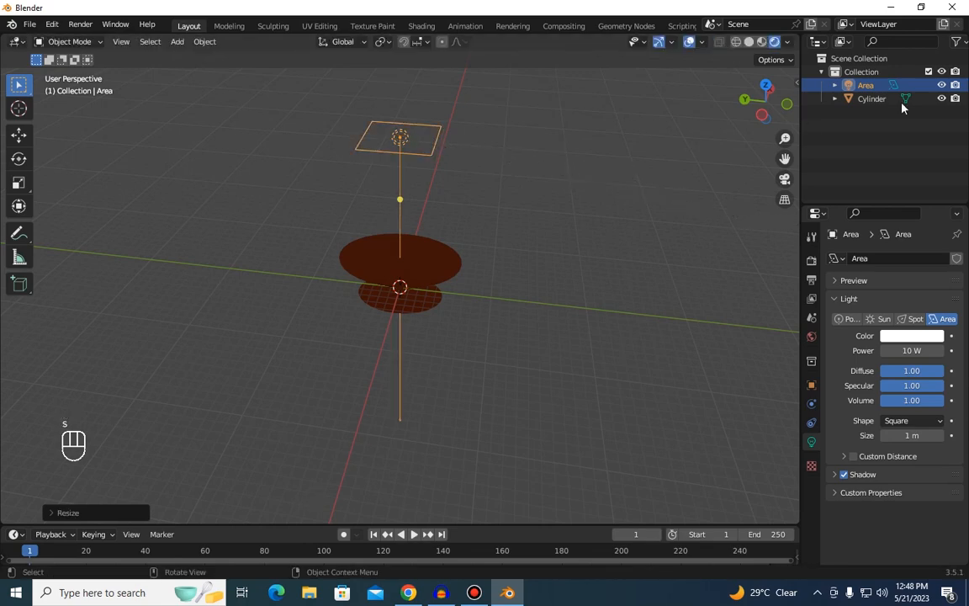
key(grave)
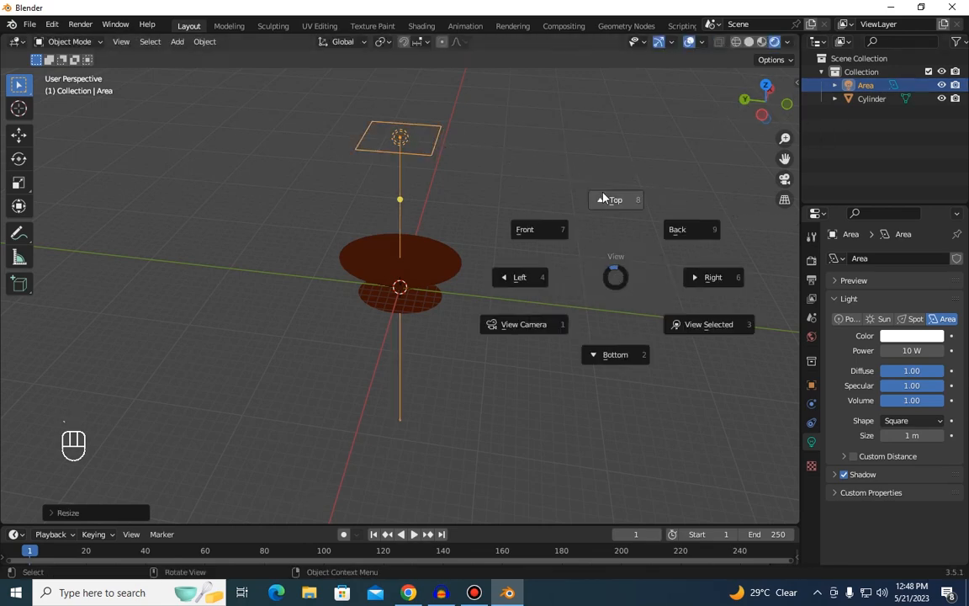
click(603, 199)
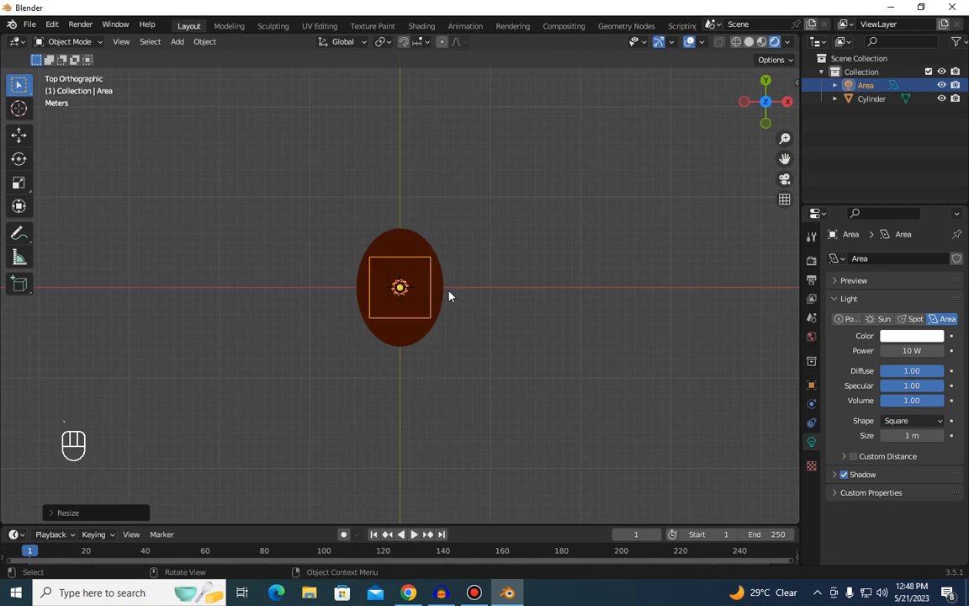
key(g)
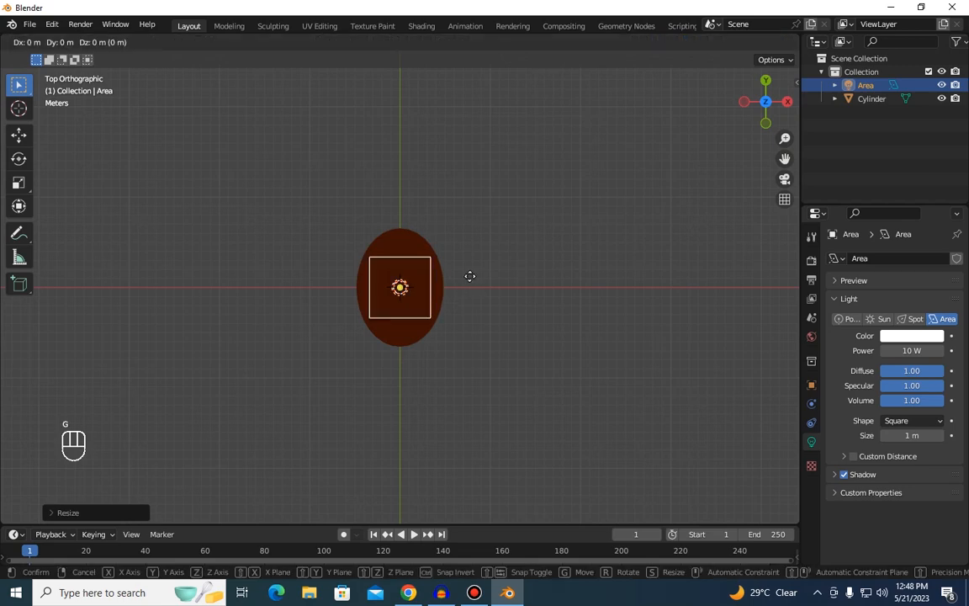
click(507, 287)
key(super)
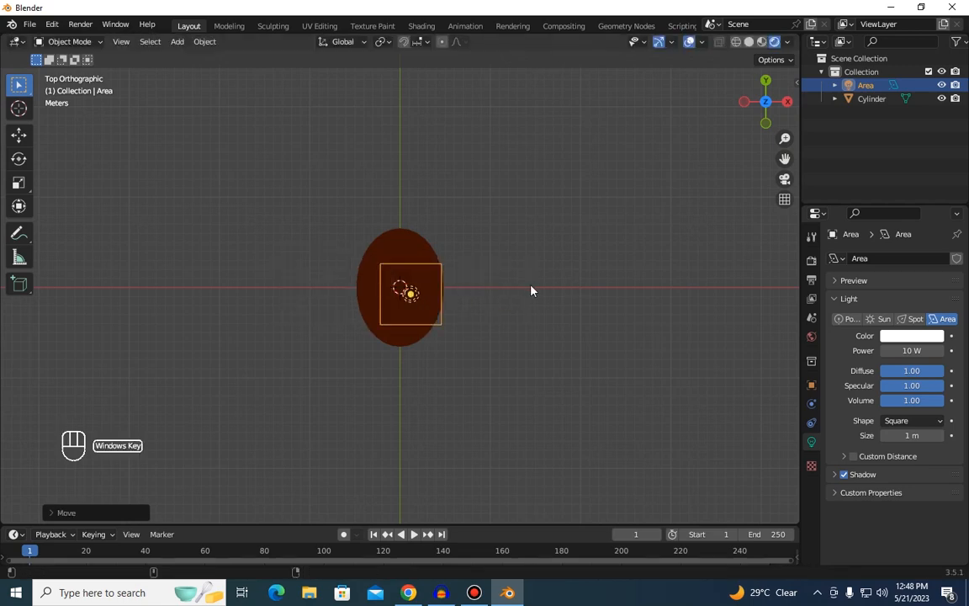
click(538, 265)
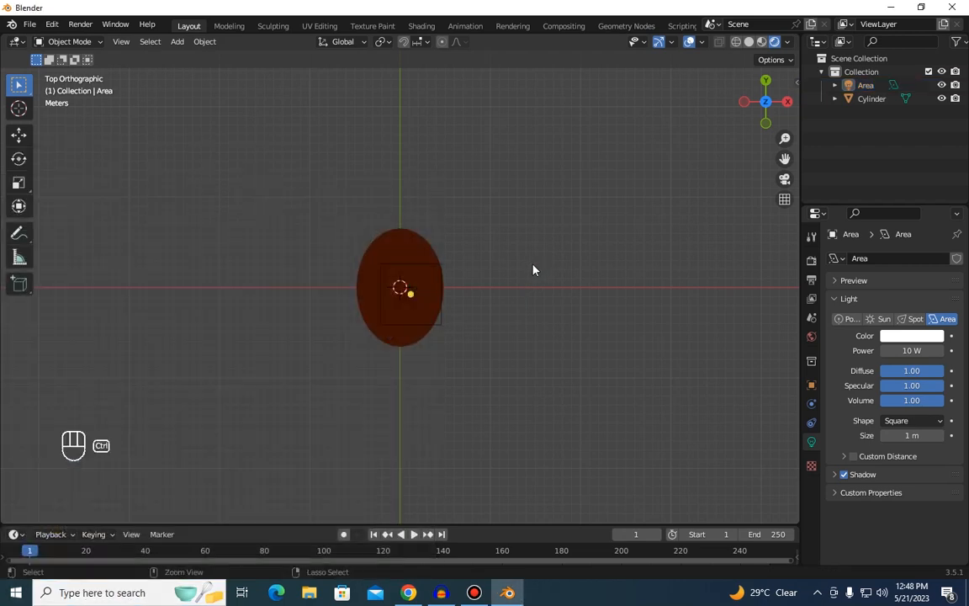
key(ctrl+z)
key(ctrl+z)
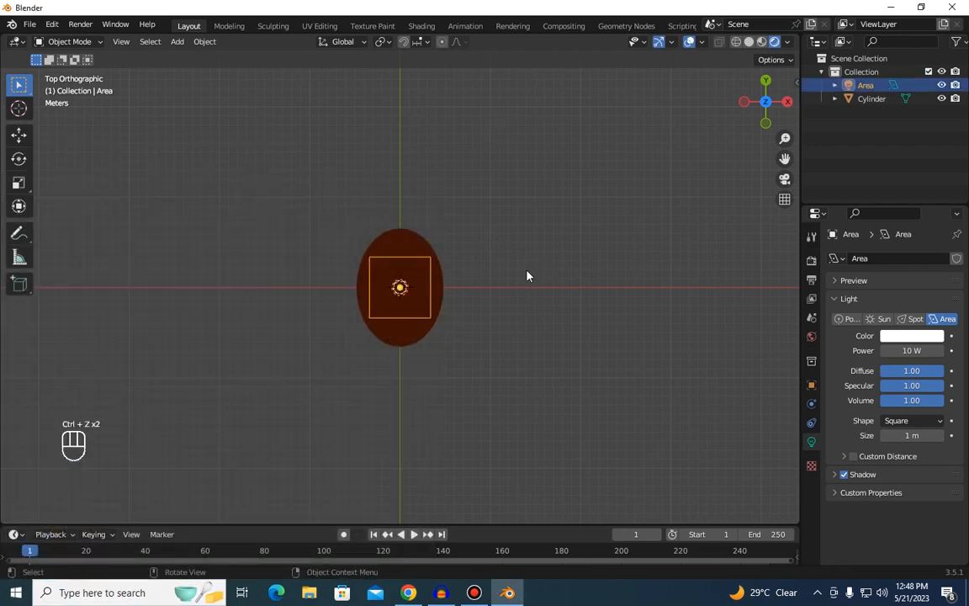
Step: Move the area light in the positive X direction to about 20 m from the table's center
key(g)
key(x)
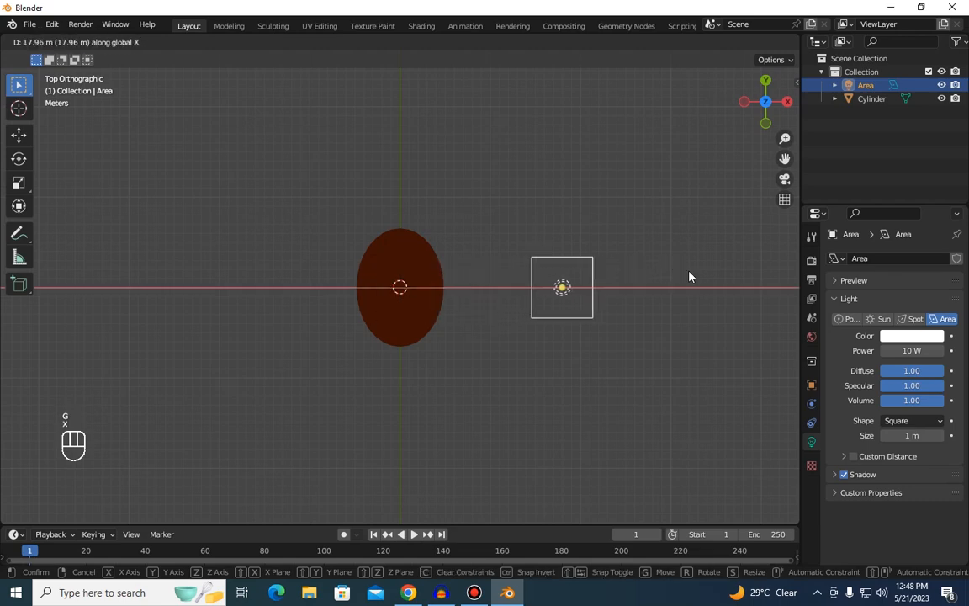
click(689, 276)
key(g)
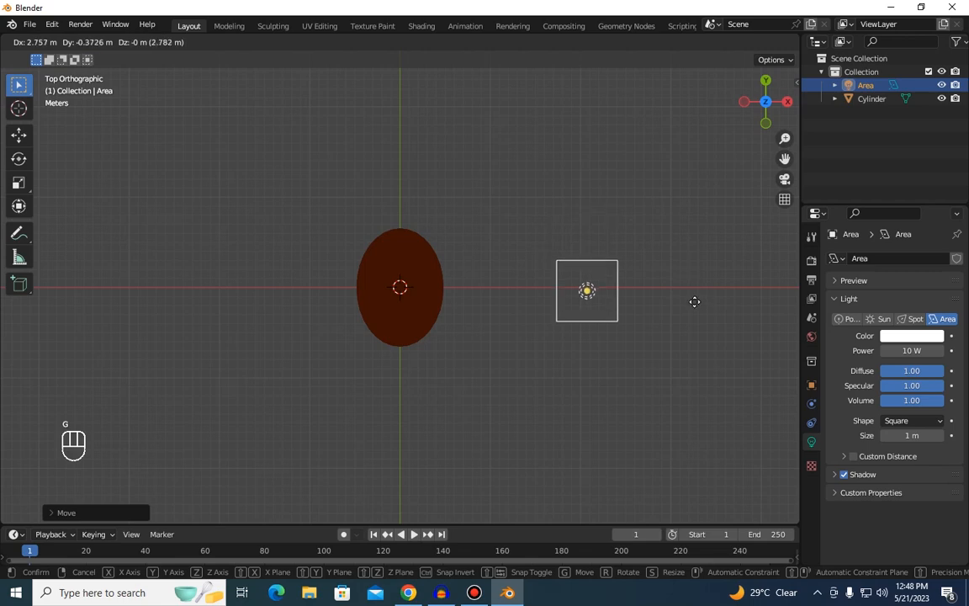
click(689, 299)
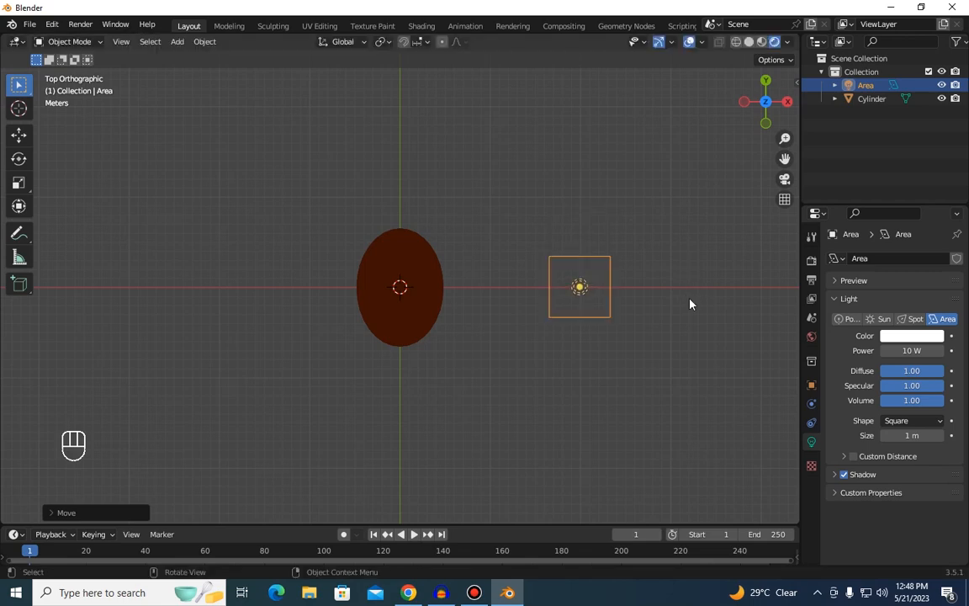
Step: Duplicate the area light twice, placing one copy in the negative X, positive Y quadrant and the other in the negative X, negative Y quadrant
key(shift+d)
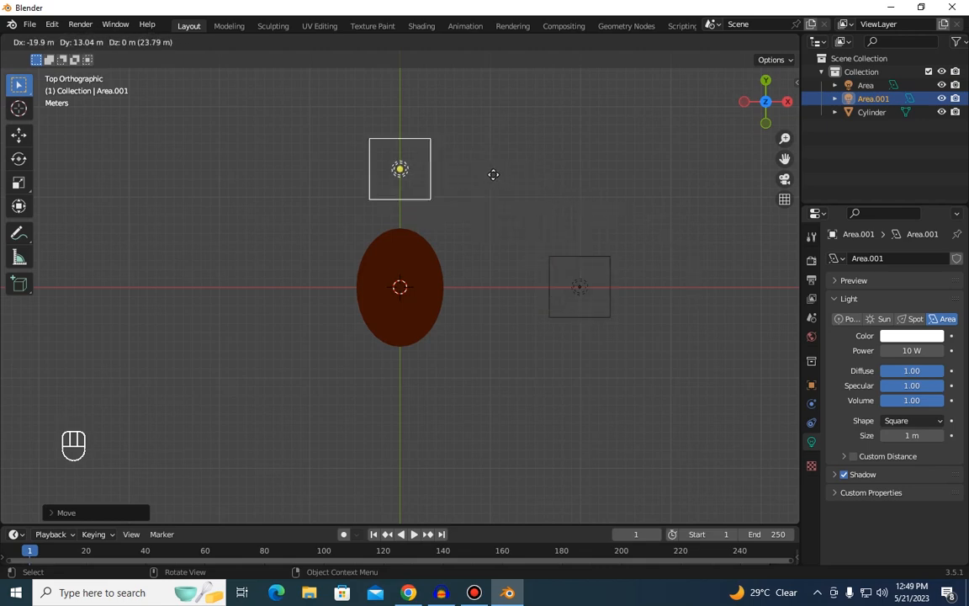
click(425, 206)
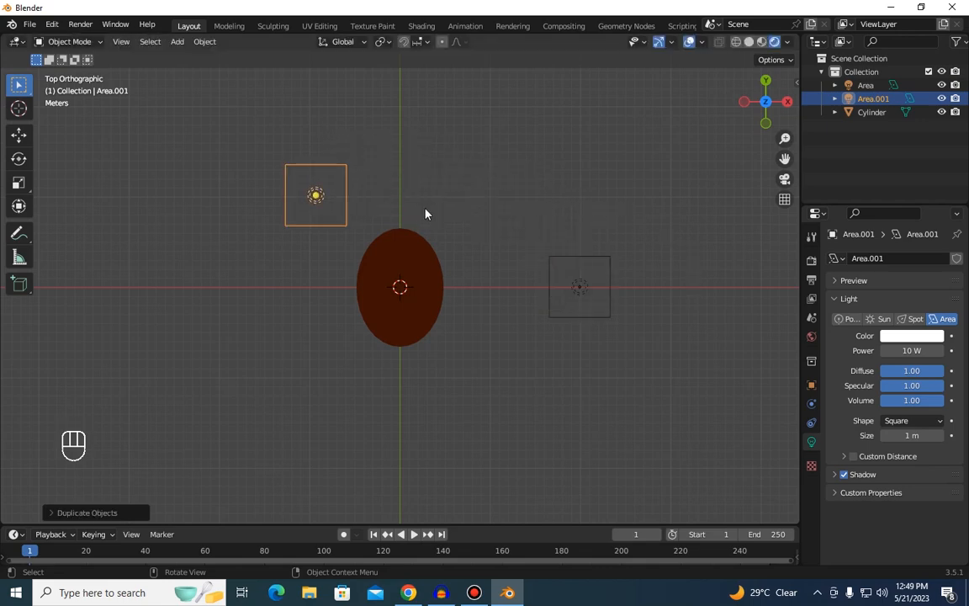
key(shift+d)
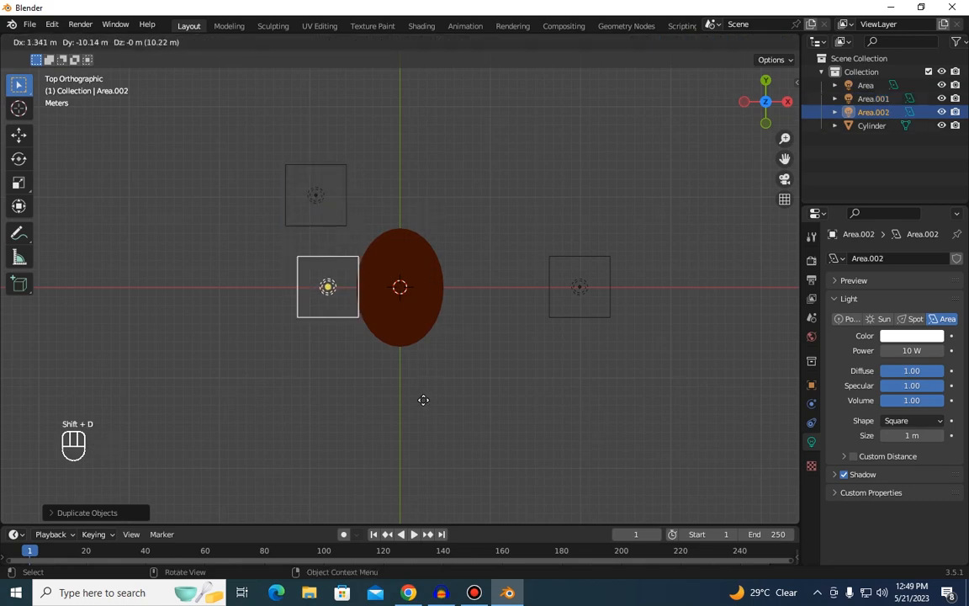
click(404, 434)
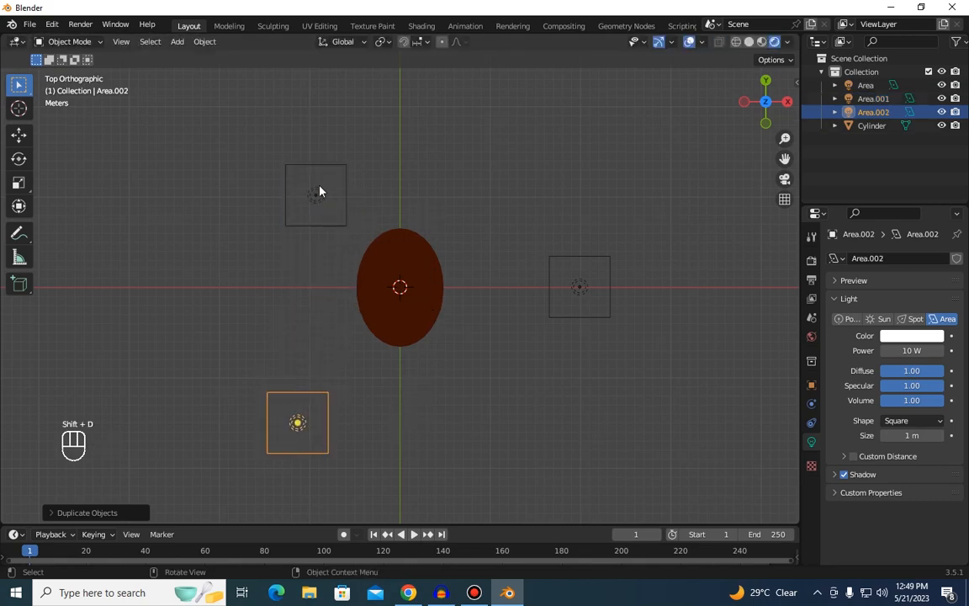
click(341, 198)
key(g)
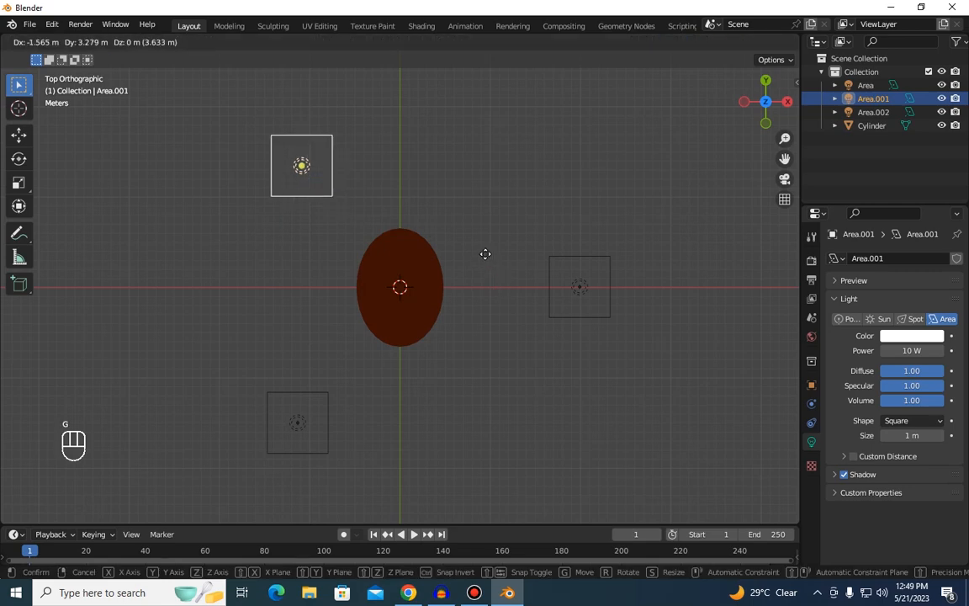
click(480, 251)
Step: Aim the light copy in the positive Y quadrant at the table, checking it from the front and in perspective
key(grave)
click(631, 157)
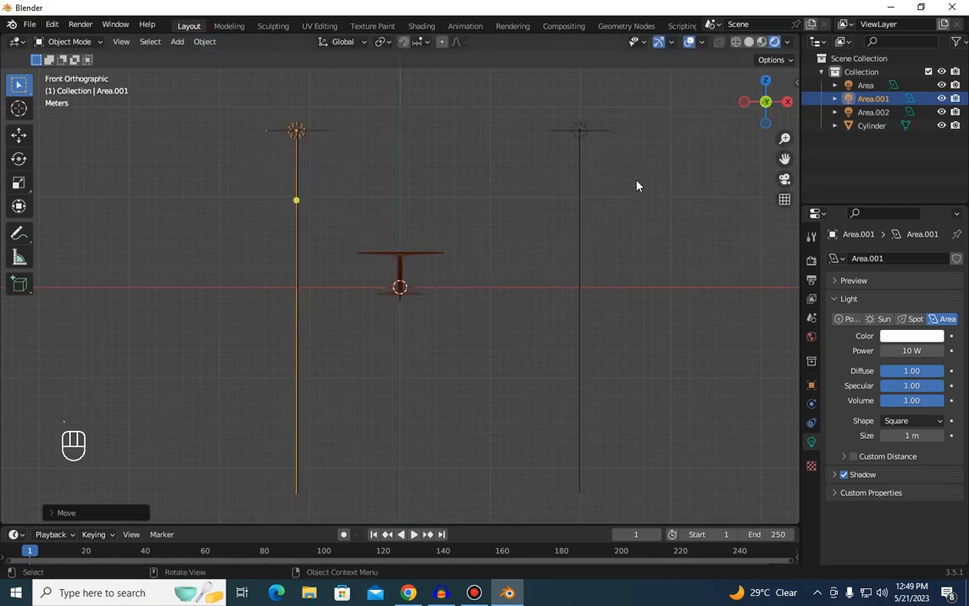
drag(765, 101, 593, 102)
drag(549, 232, 257, 264)
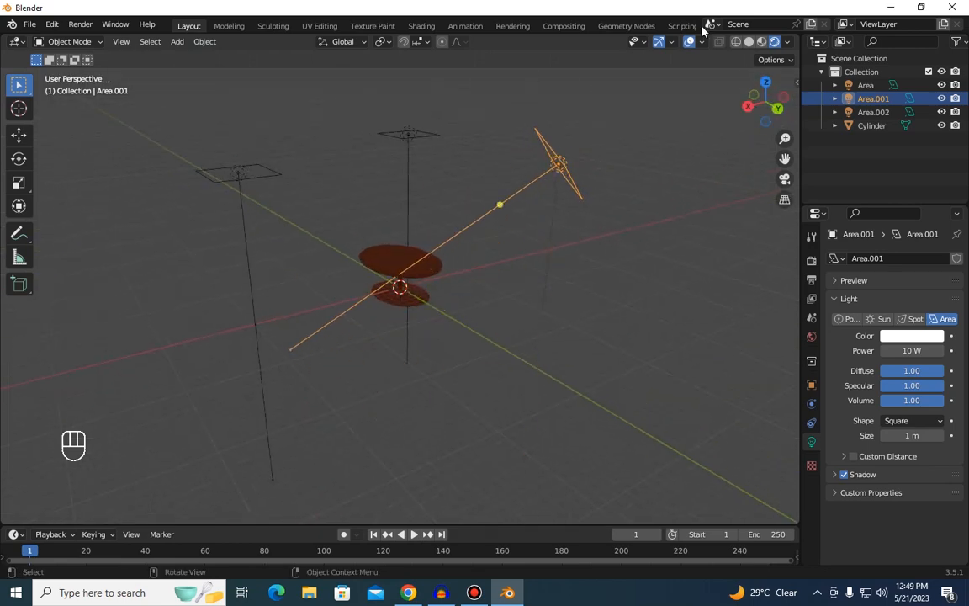
Step: Aim the light copy in the negative Y quadrant at the table and refine its direction from another angle
drag(761, 102, 562, 318)
click(480, 206)
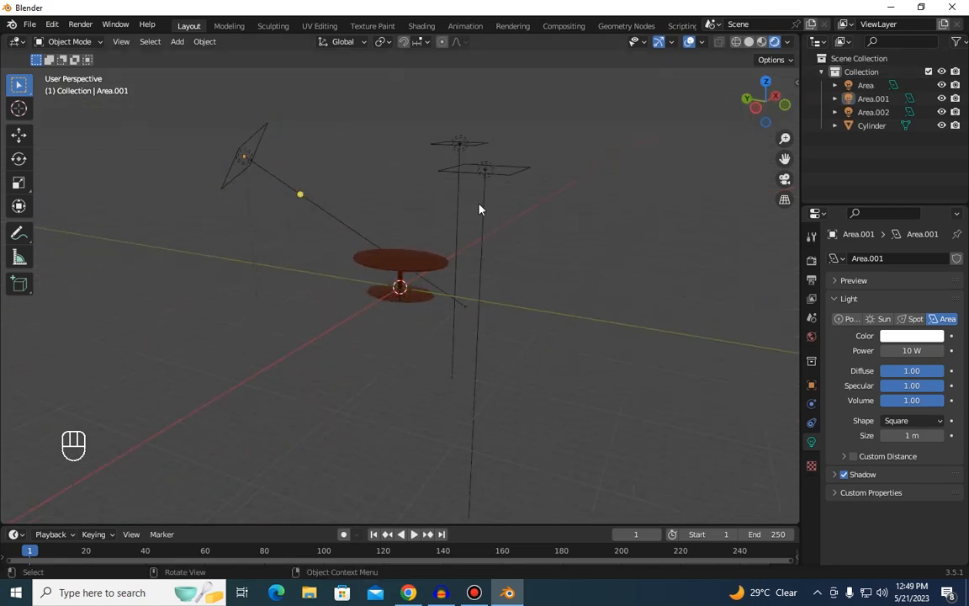
click(484, 171)
drag(482, 238, 446, 196)
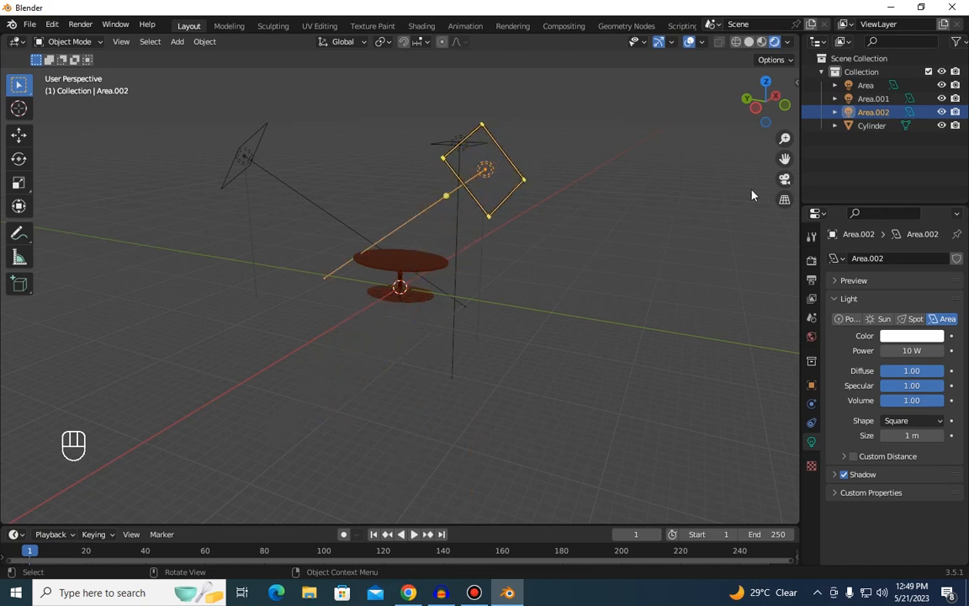
drag(766, 99, 706, 110)
drag(378, 170, 361, 176)
Step: Aim the original area light on the positive X side at the tabletop
click(311, 283)
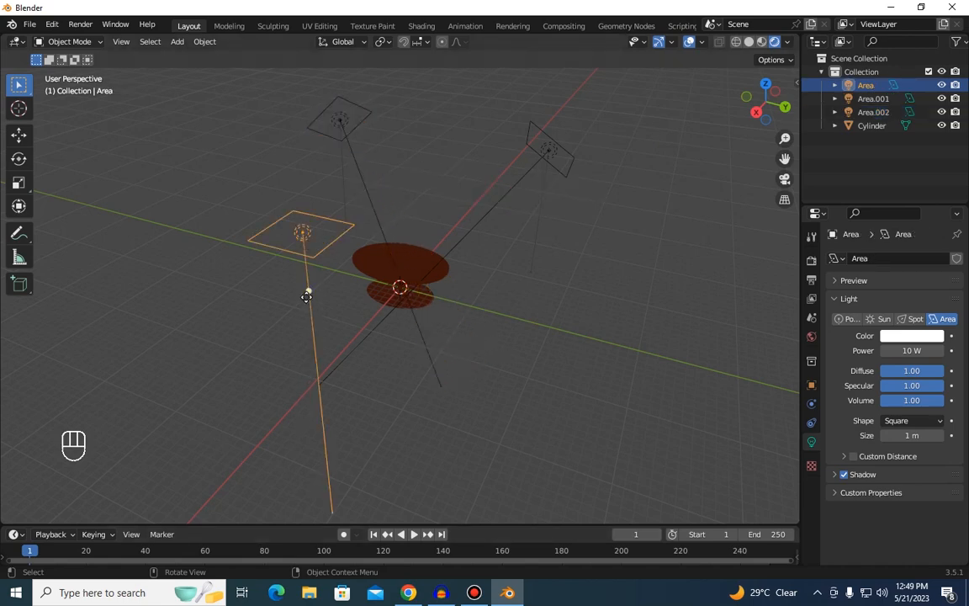
drag(307, 293, 380, 246)
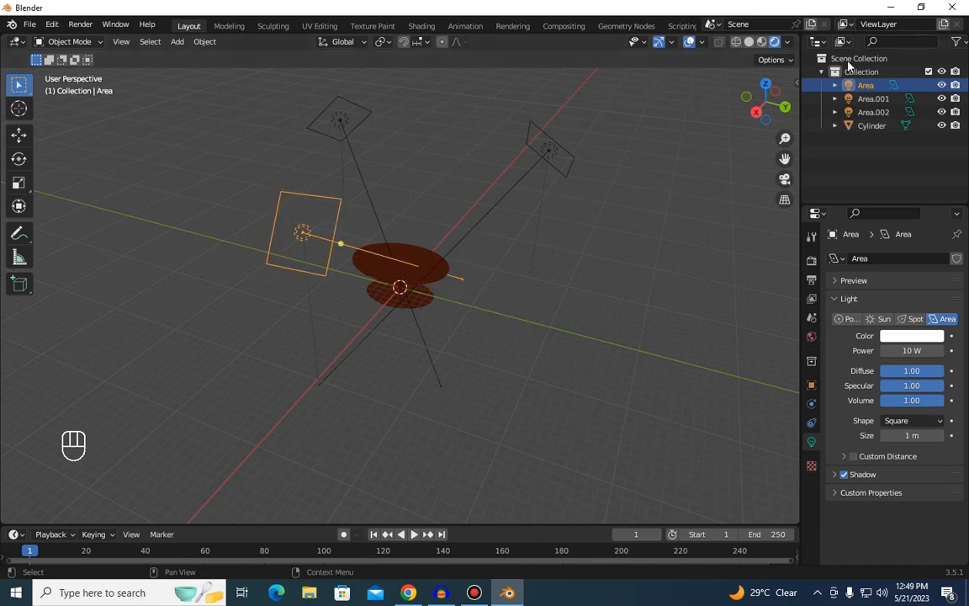
drag(765, 99, 601, 224)
drag(385, 184, 395, 187)
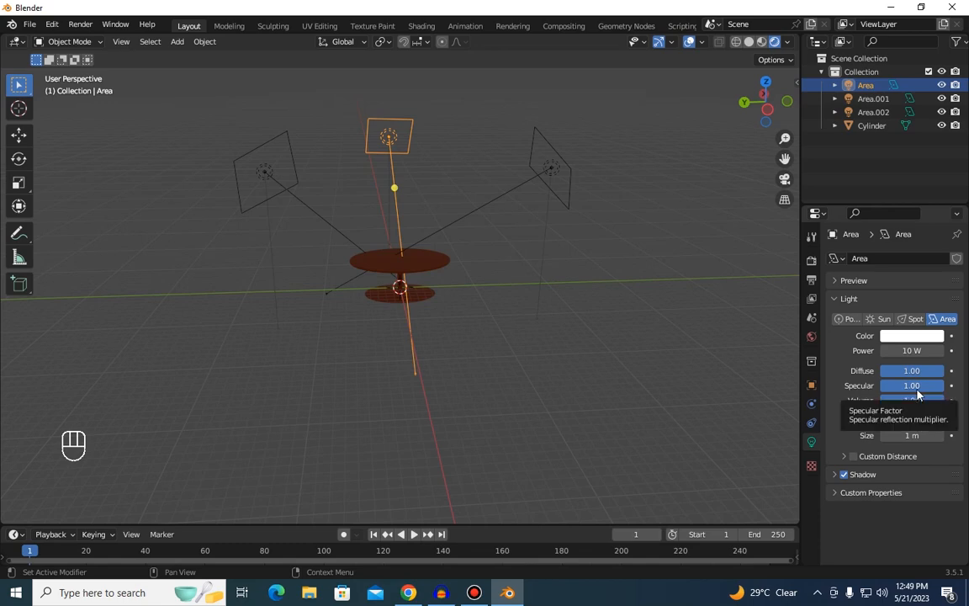
Step: Try the original area light at a power of 100 W and raise it to 1000 W
click(389, 268)
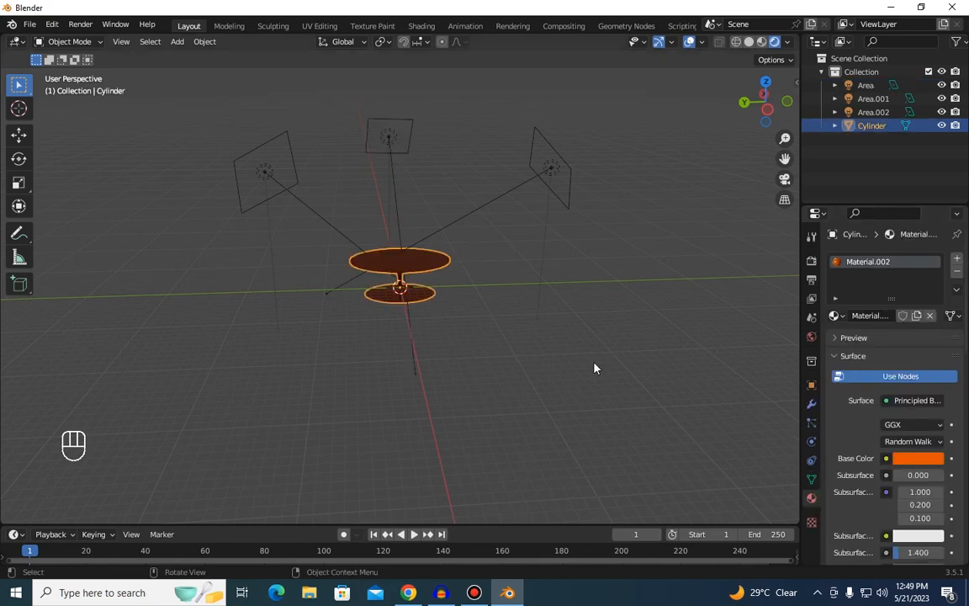
click(390, 141)
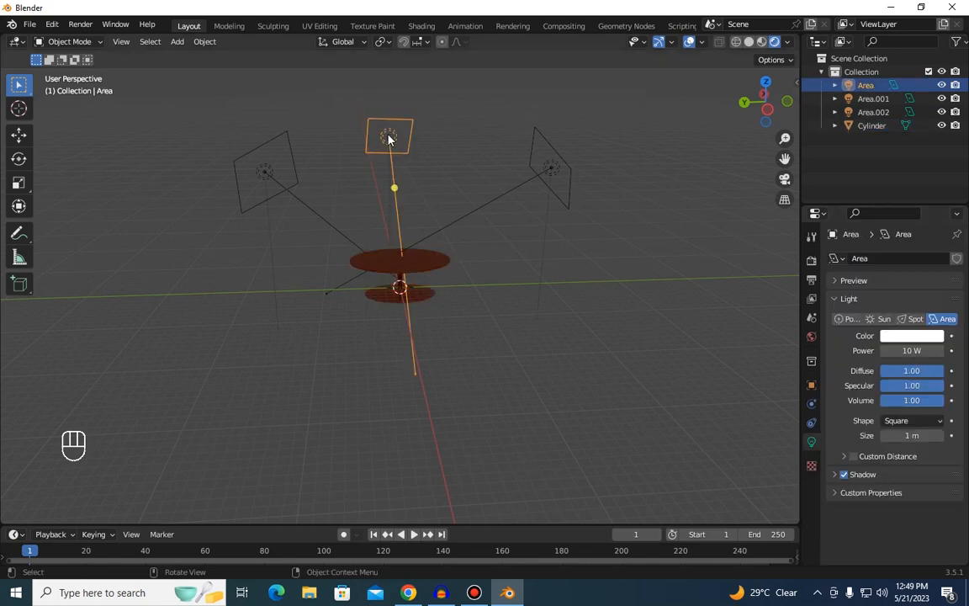
click(921, 352)
text(100)
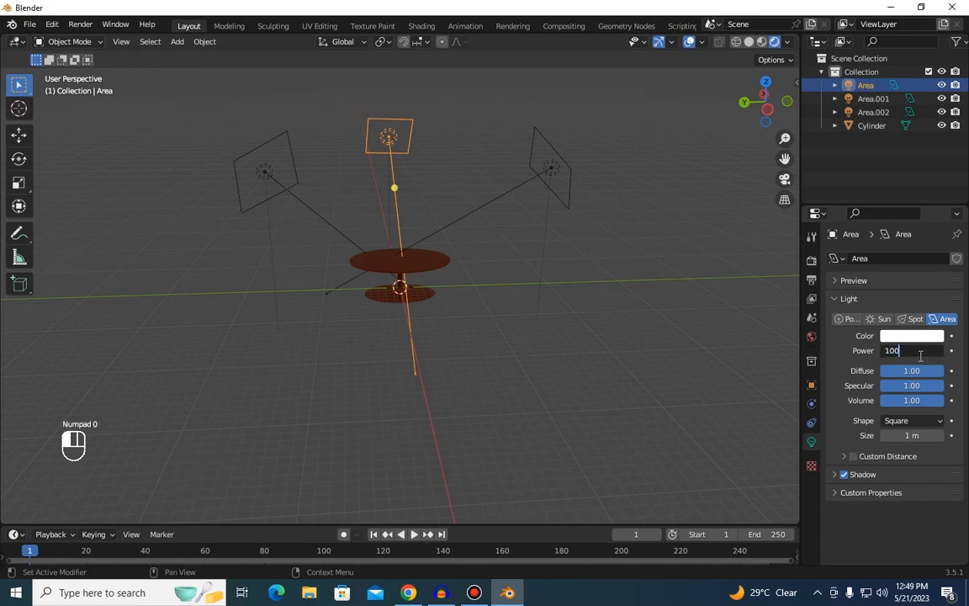
click(792, 392)
click(917, 351)
text(1000)
click(795, 392)
Step: Set the power of both duplicated area lights to 1000 W
click(553, 171)
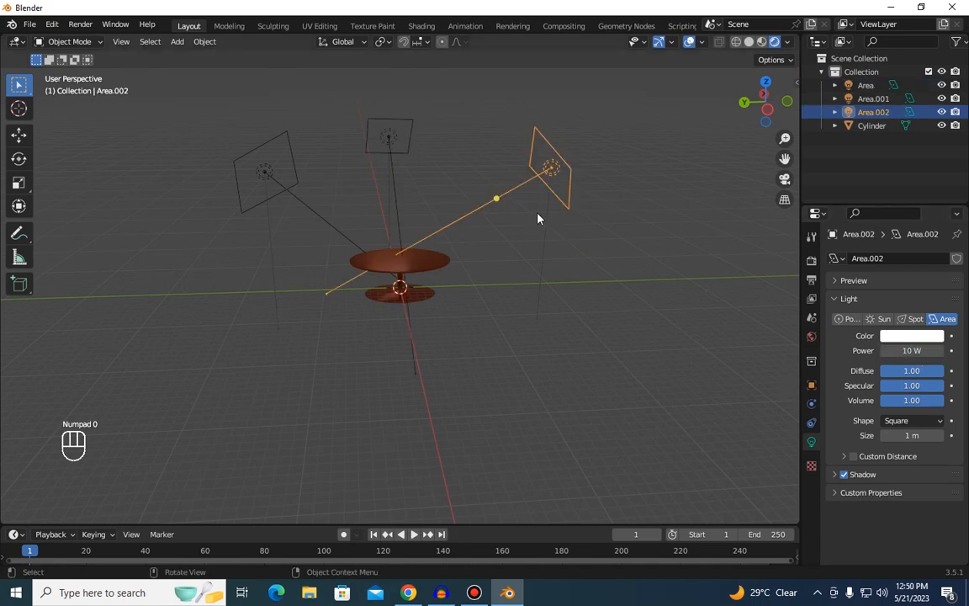
click(911, 350)
text(1000)
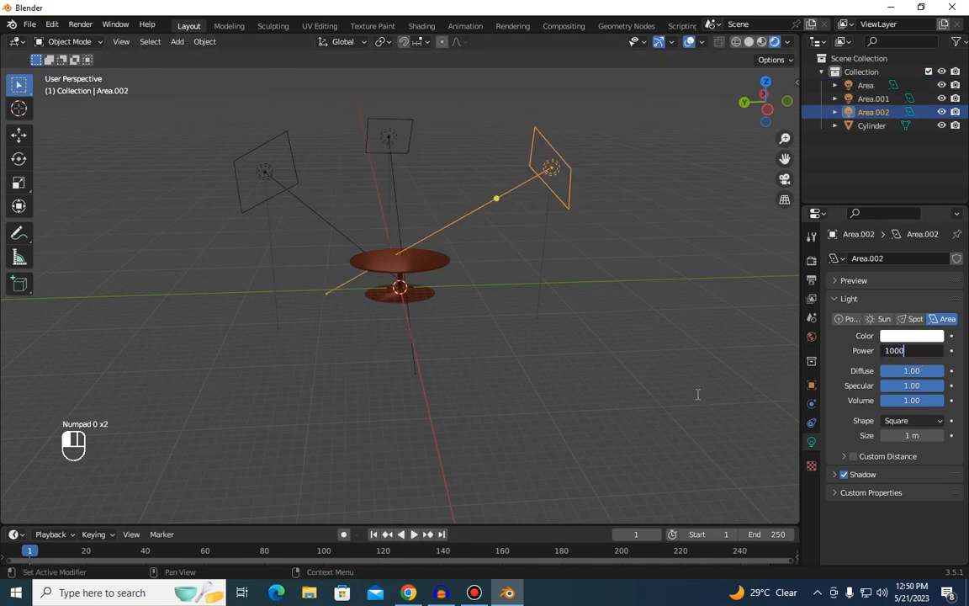
click(698, 394)
click(281, 186)
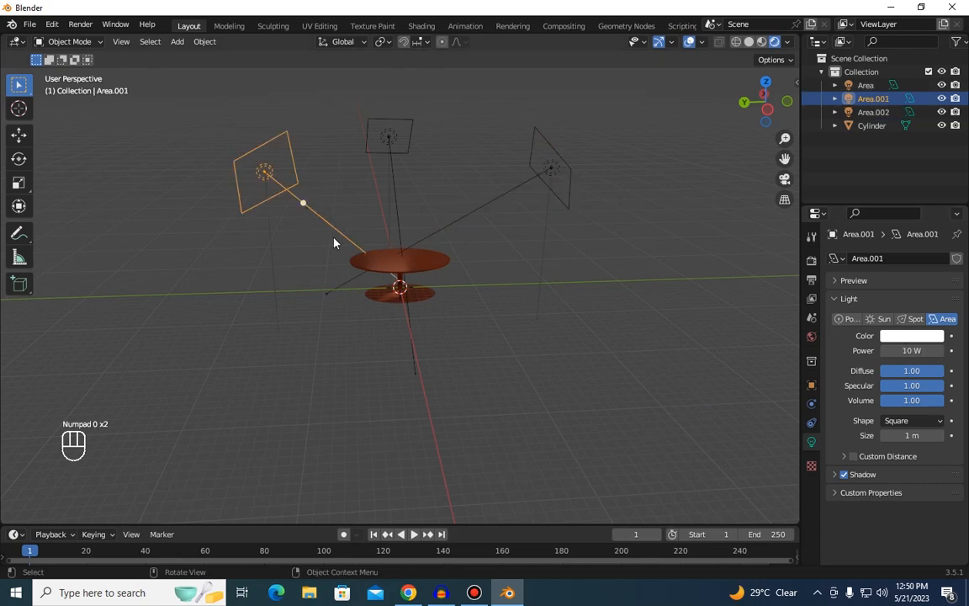
click(912, 351)
text(1000)
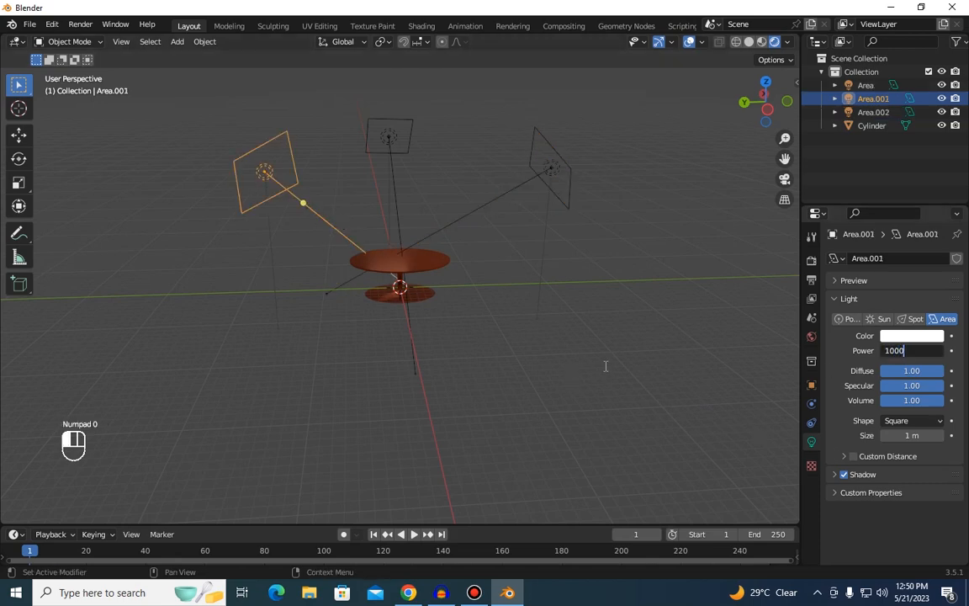
click(605, 366)
Step: Set the power of the area light in the positive Y quadrant to 5000 W
middle_drag(608, 371, 694, 85)
mouse_move(770, 116)
mouse_down()
mouse_move(568, 160)
mouse_move(572, 195)
mouse_move(631, 151)
mouse_move(546, 150)
mouse_move(757, 105)
mouse_move(828, 164)
mouse_move(733, 118)
mouse_move(762, 134)
mouse_up()
click(908, 350)
text(5000)
key(Return)
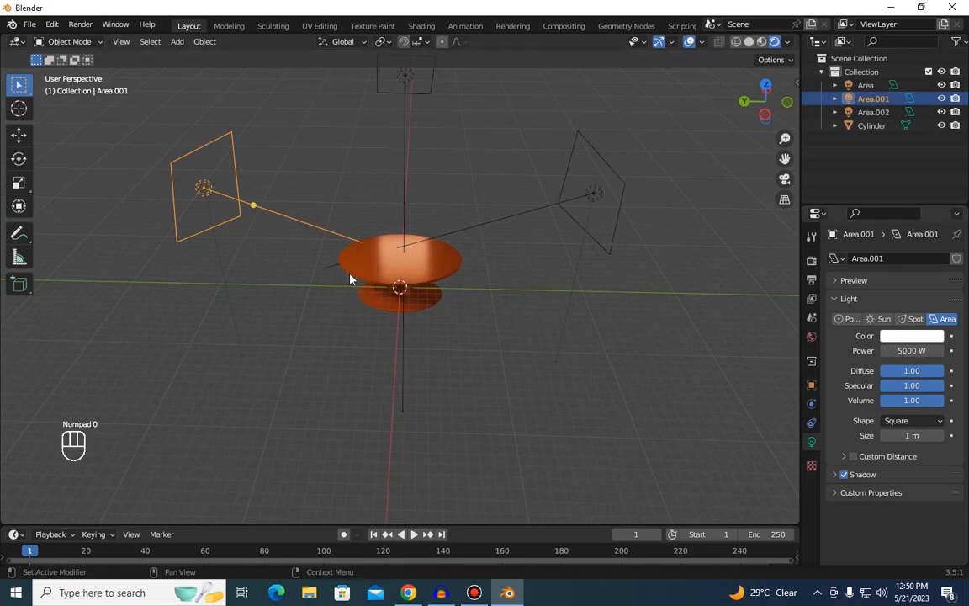
Step: Set the power of the original area light on the positive X side to 5000 W
click(402, 115)
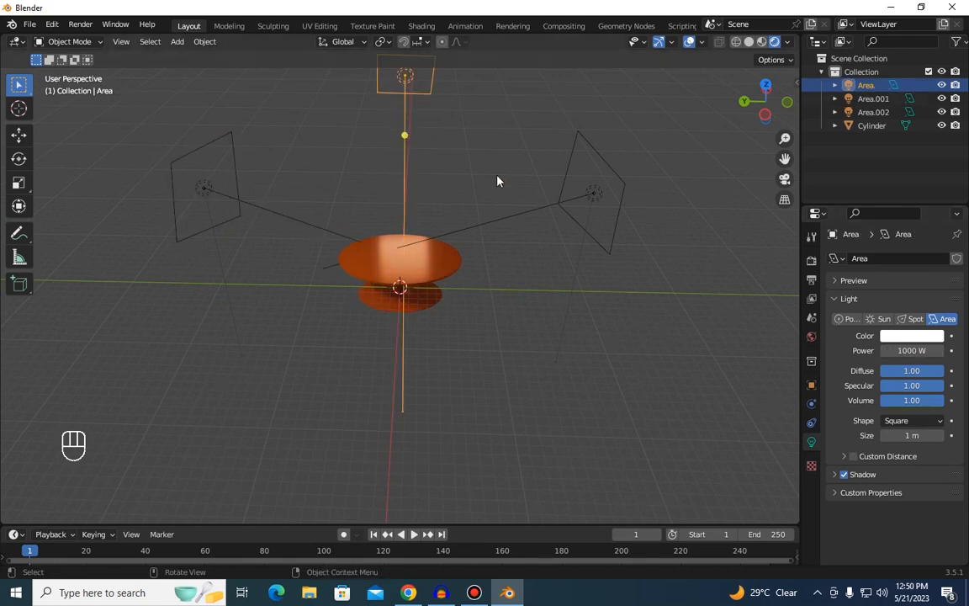
click(913, 351)
text(5000)
key(Return)
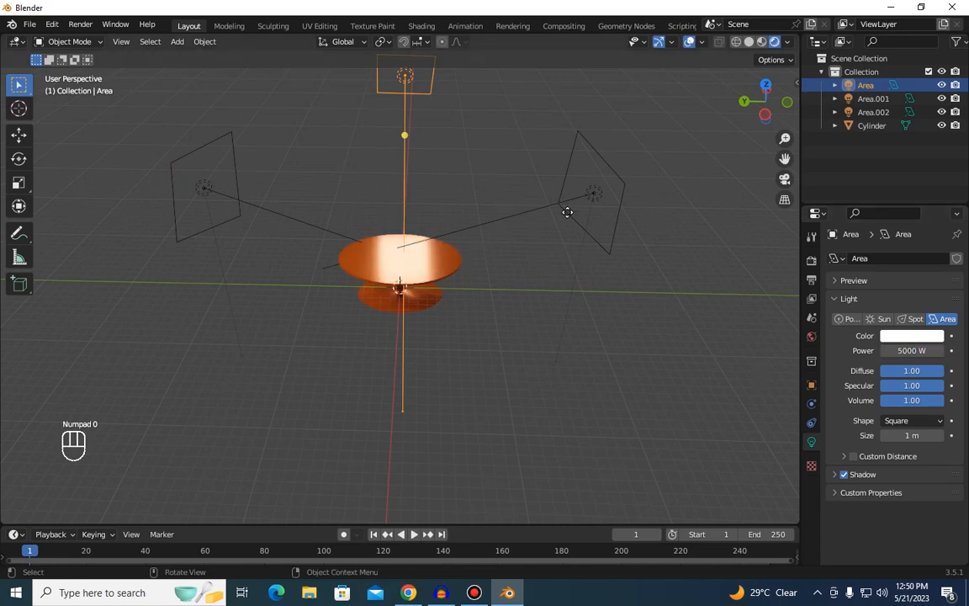
Step: Set the power of the area light in the negative Y quadrant to 5000 W and use an orthographic view
click(568, 212)
key(KP_5)
click(904, 351)
text(500)
key(Return)
Step: Add a camera and align it to a close view of the table from slightly above
drag(774, 102, 746, 140)
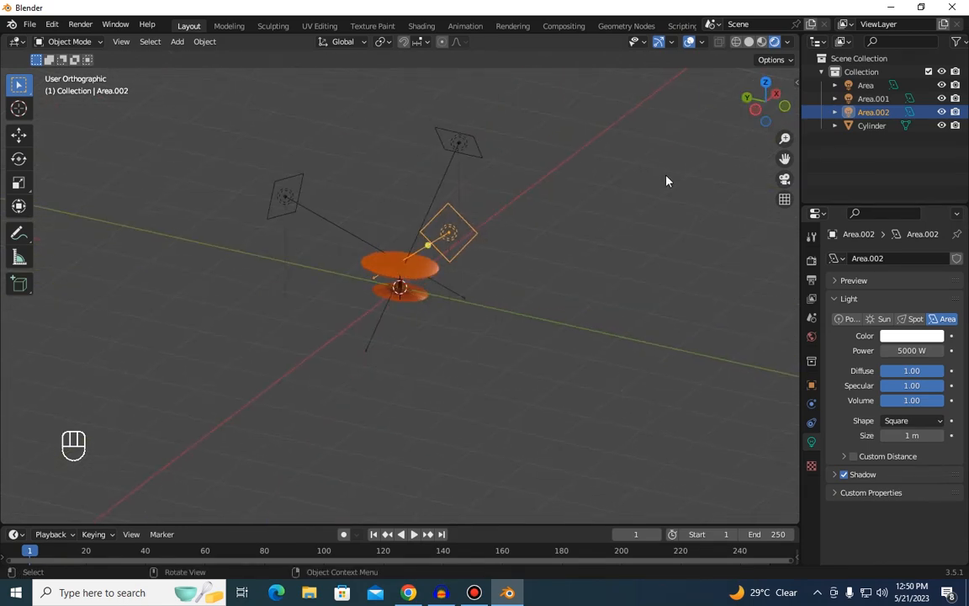
key(shift+a)
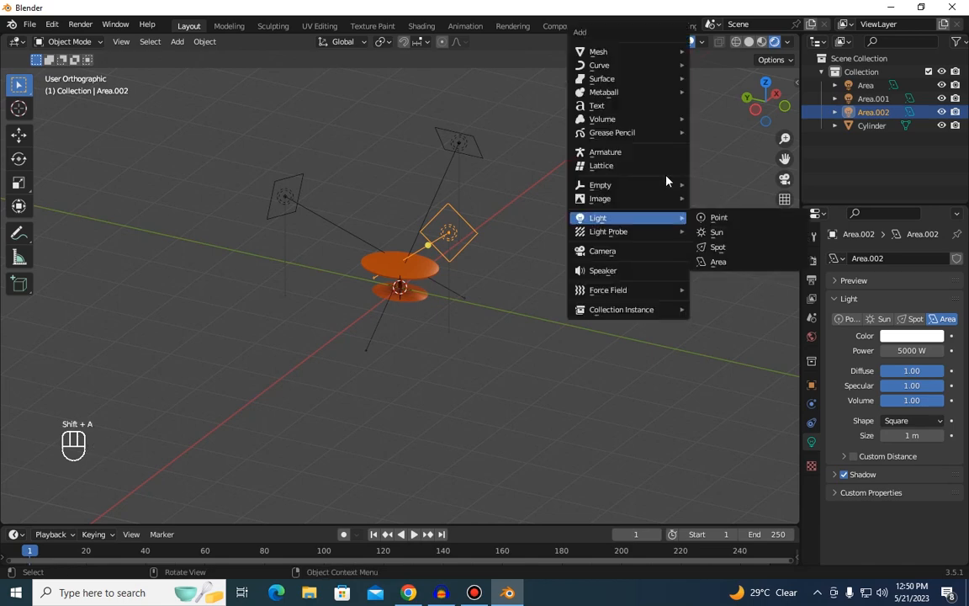
click(674, 255)
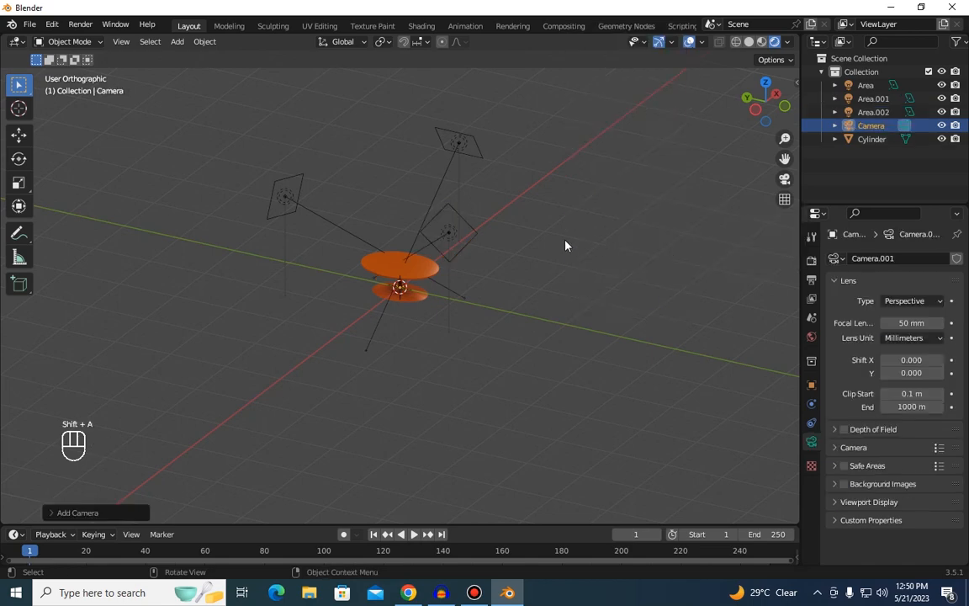
scroll(565, 246, up, 3)
scroll(575, 136, up, 3)
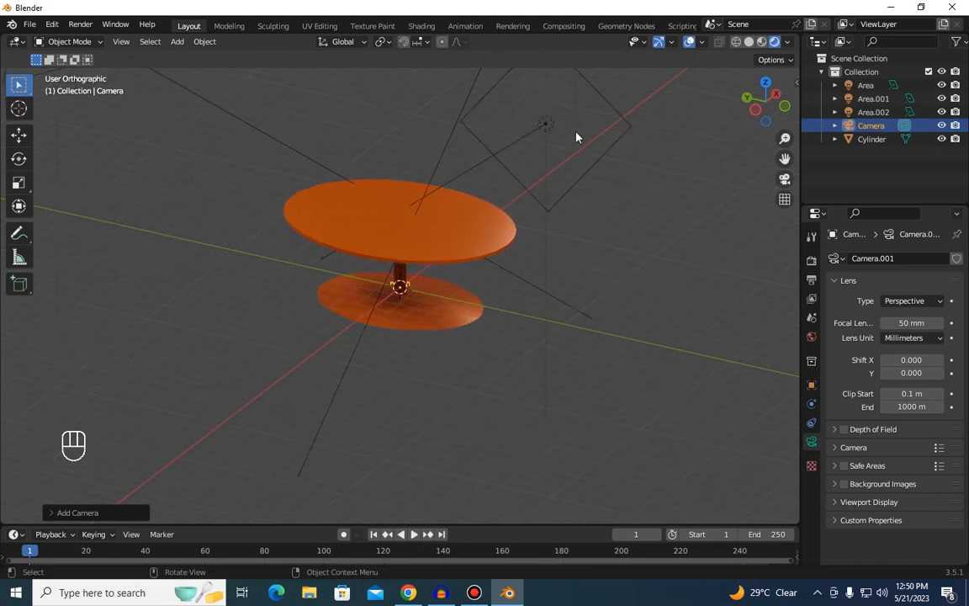
middle_drag(679, 105, 206, 144)
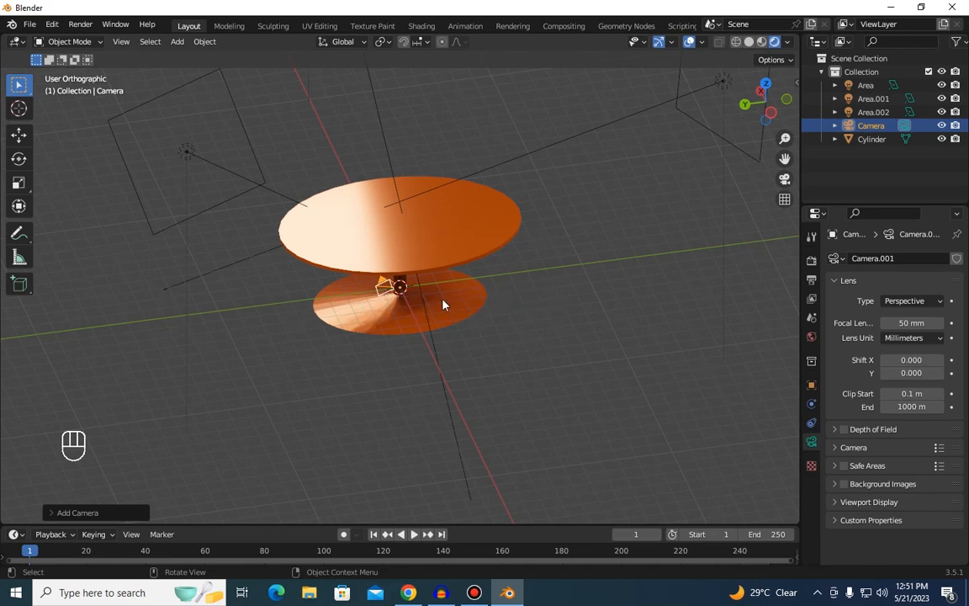
key(ctrl+alt+KP_0)
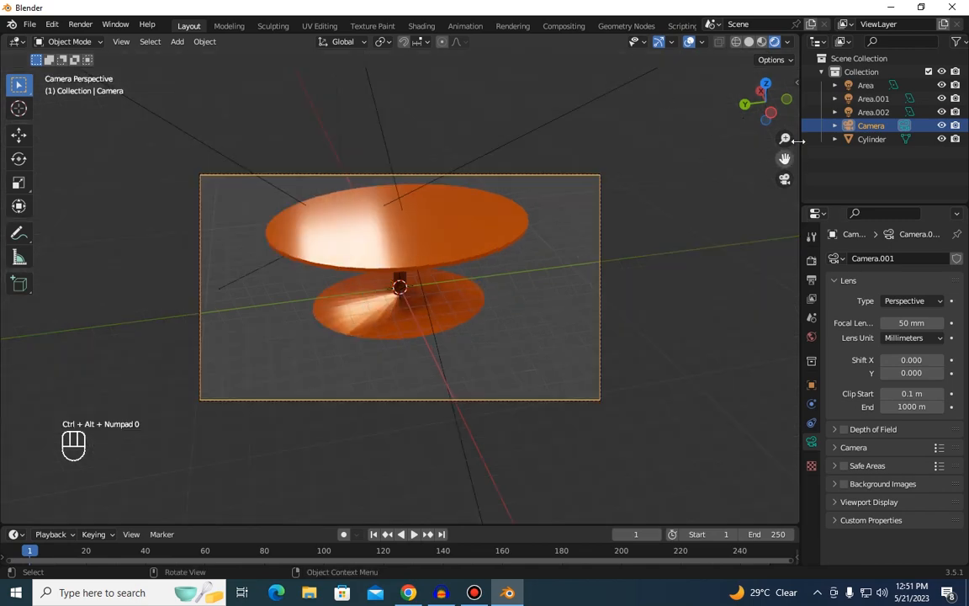
Step: Adjust the camera framing with location X at -24.429 m, rotation X at 62° and rotation Y at -0.7°
key(n)
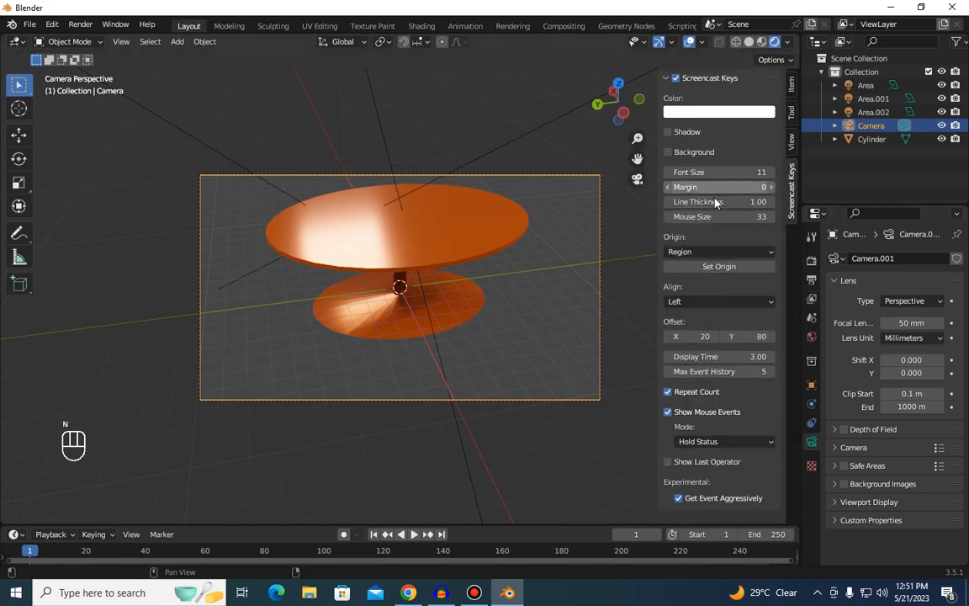
click(792, 86)
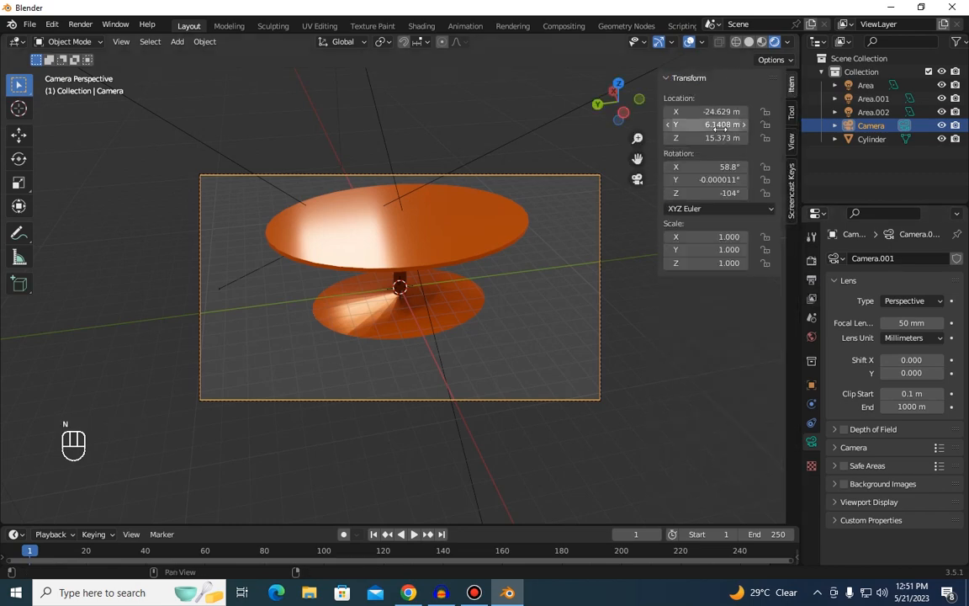
drag(701, 112, 723, 112)
drag(706, 179, 732, 167)
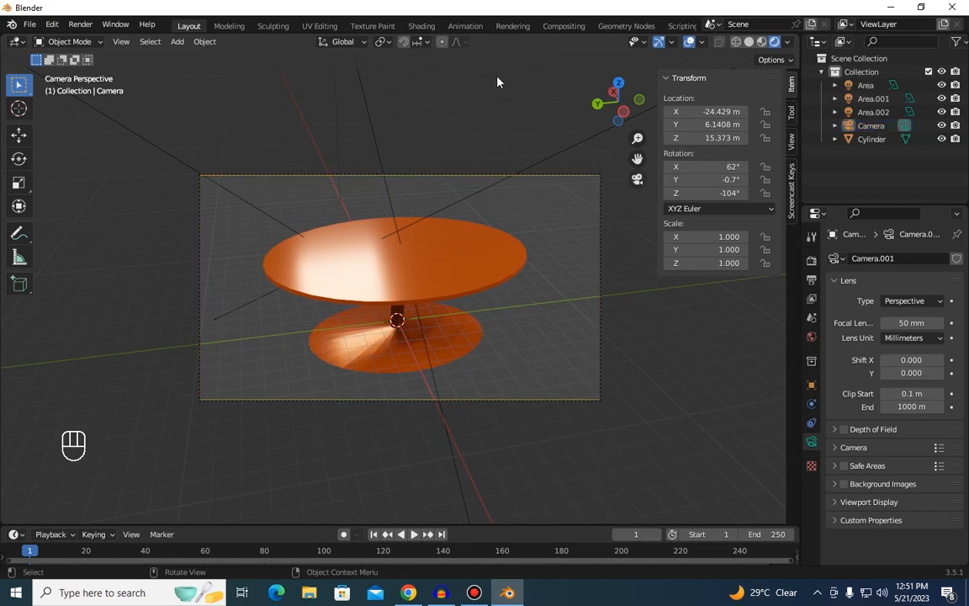
Step: Render the table as a still image from the camera and inspect the whole frame of the render result
key(KP_0)
key(KP_0)
key(KP_0)
key(KP_0)
click(85, 25)
click(109, 37)
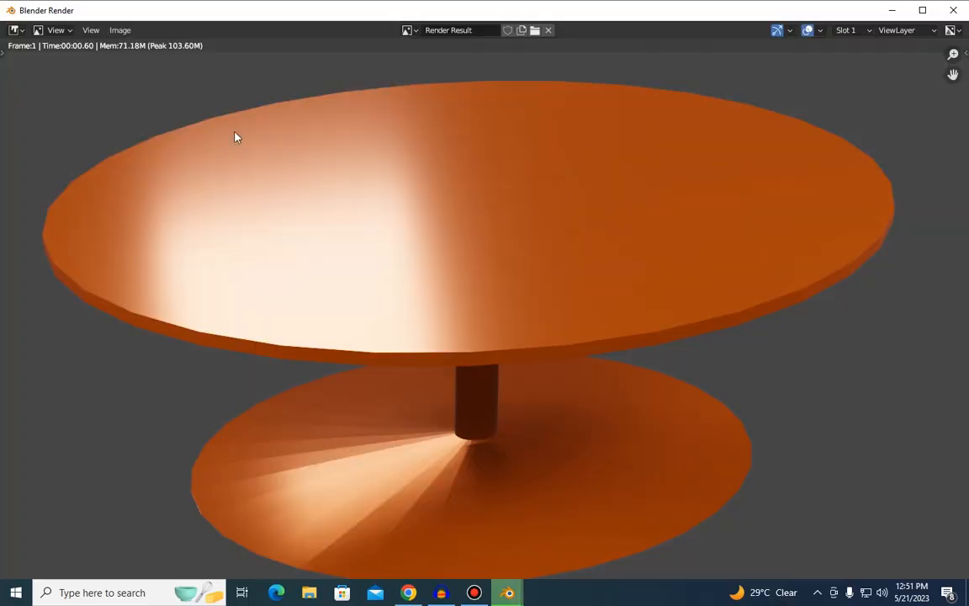
scroll(519, 155, down, 6)
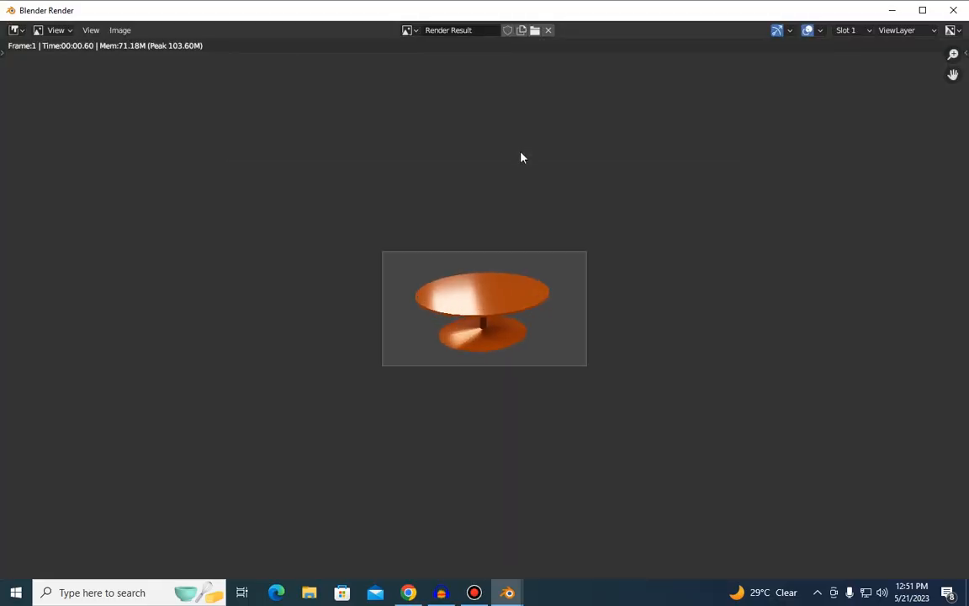
scroll(521, 157, up, 3)
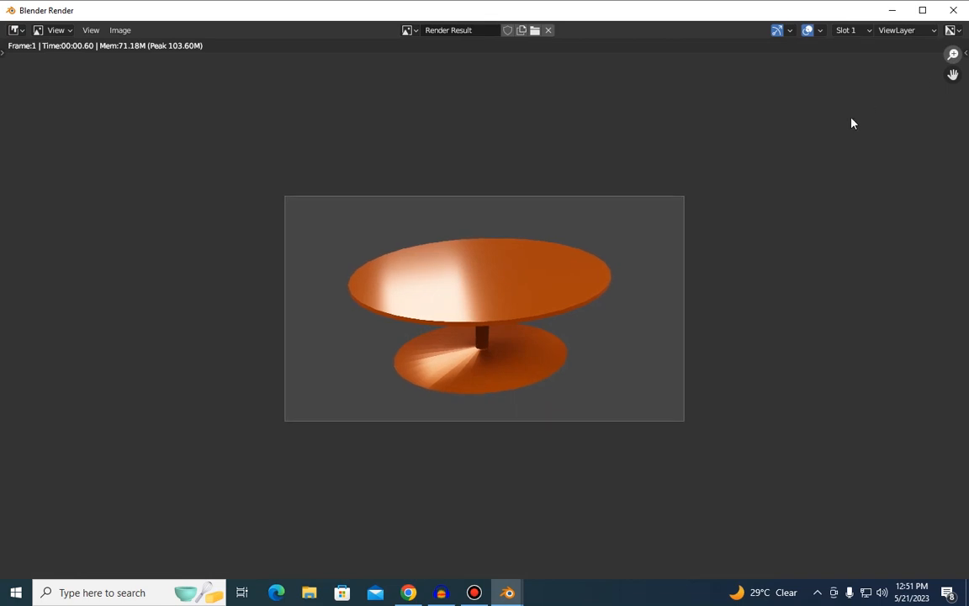
scroll(793, 248, up, 4)
scroll(793, 248, down, 2)
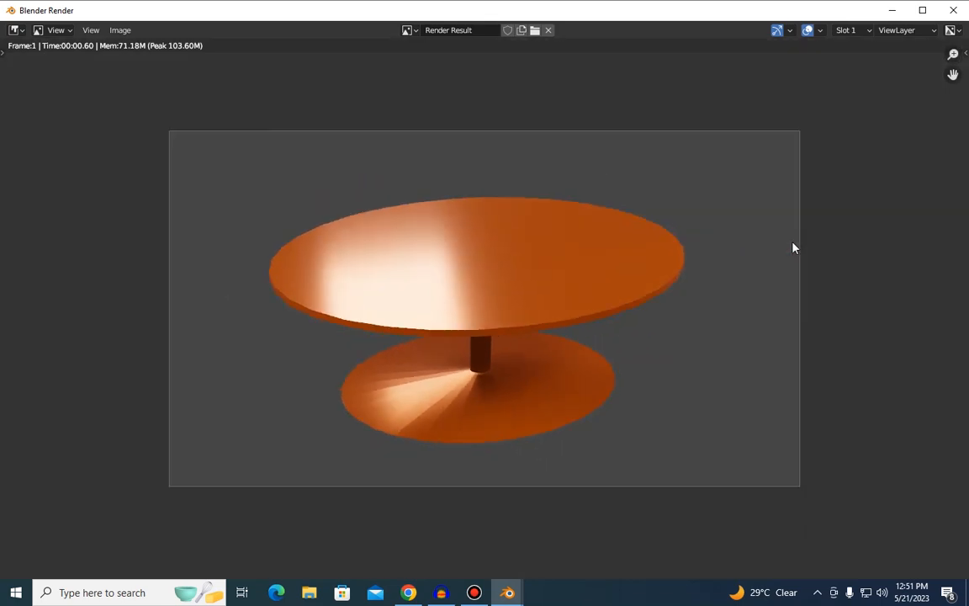